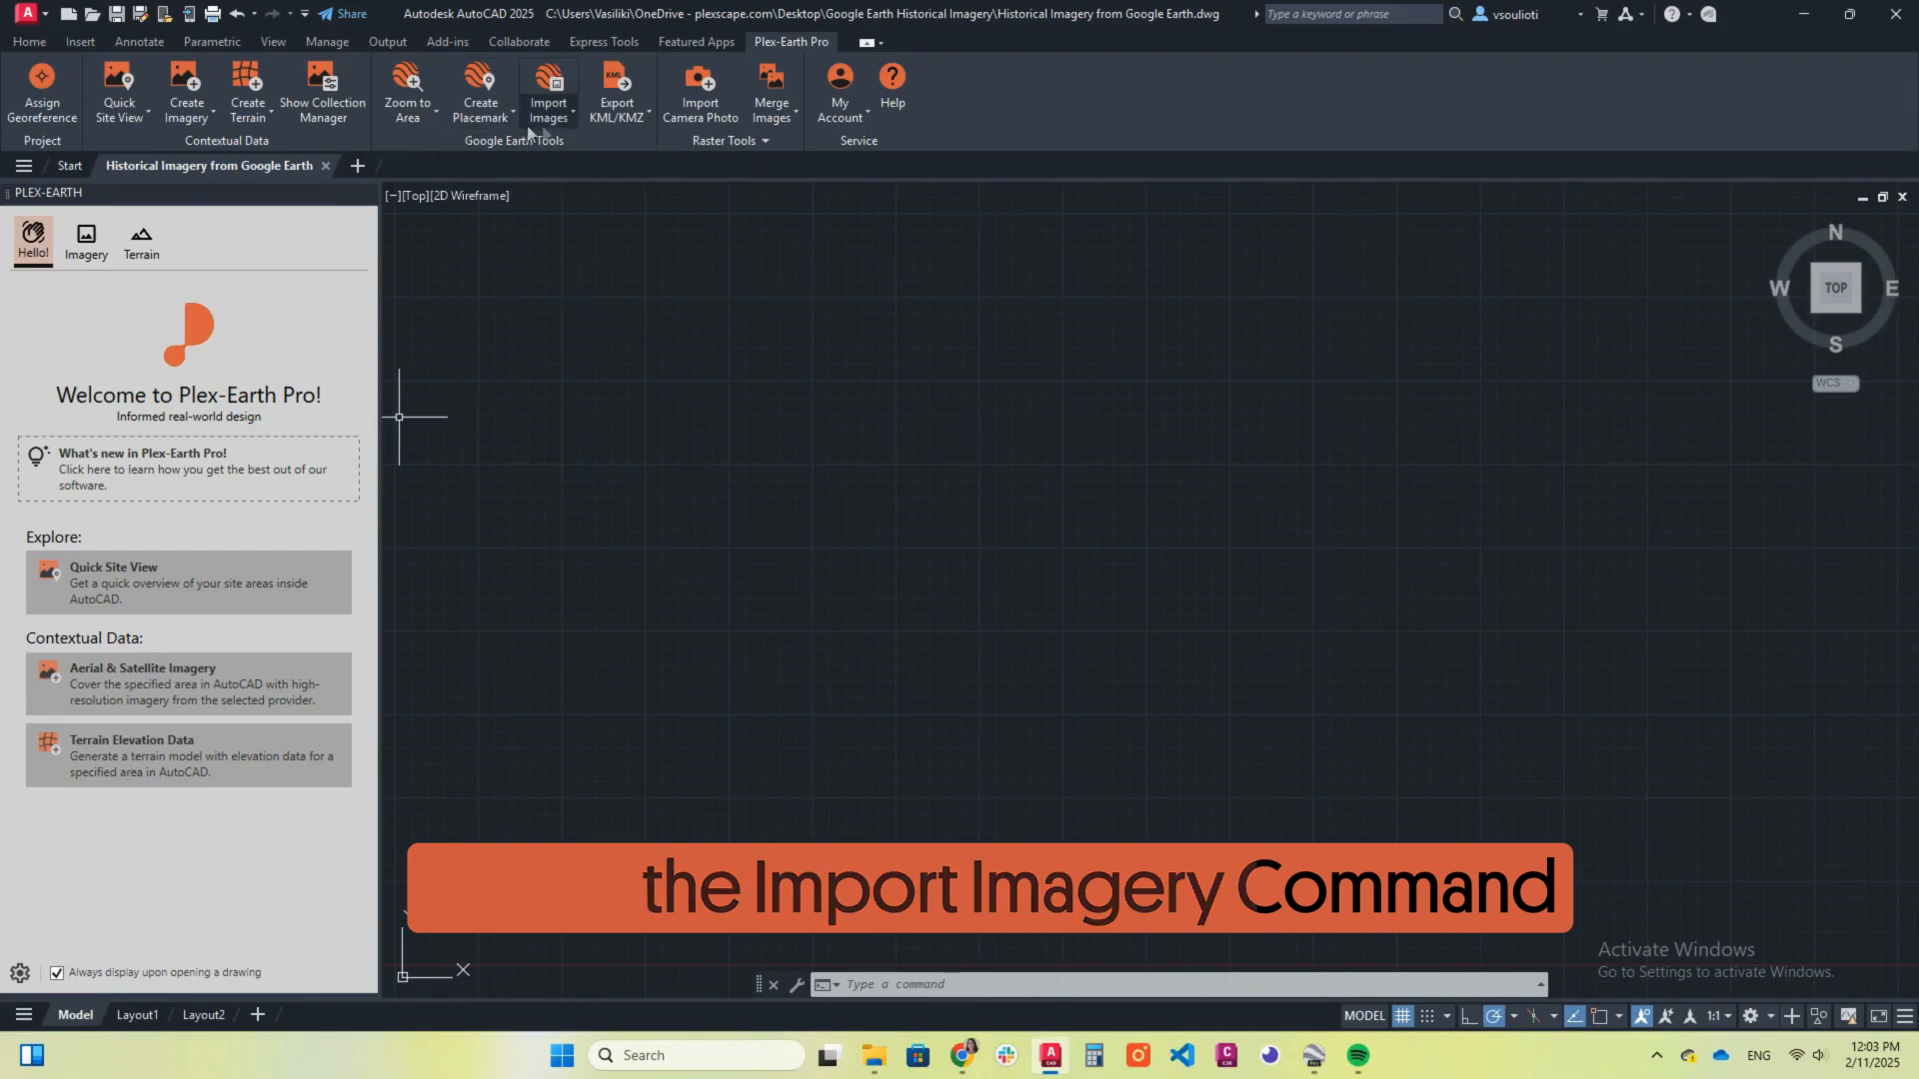
Step: Start the Google Earth image import, switch to Google Earth Pro and draw a straight two-point path along the canal
click(583, 197)
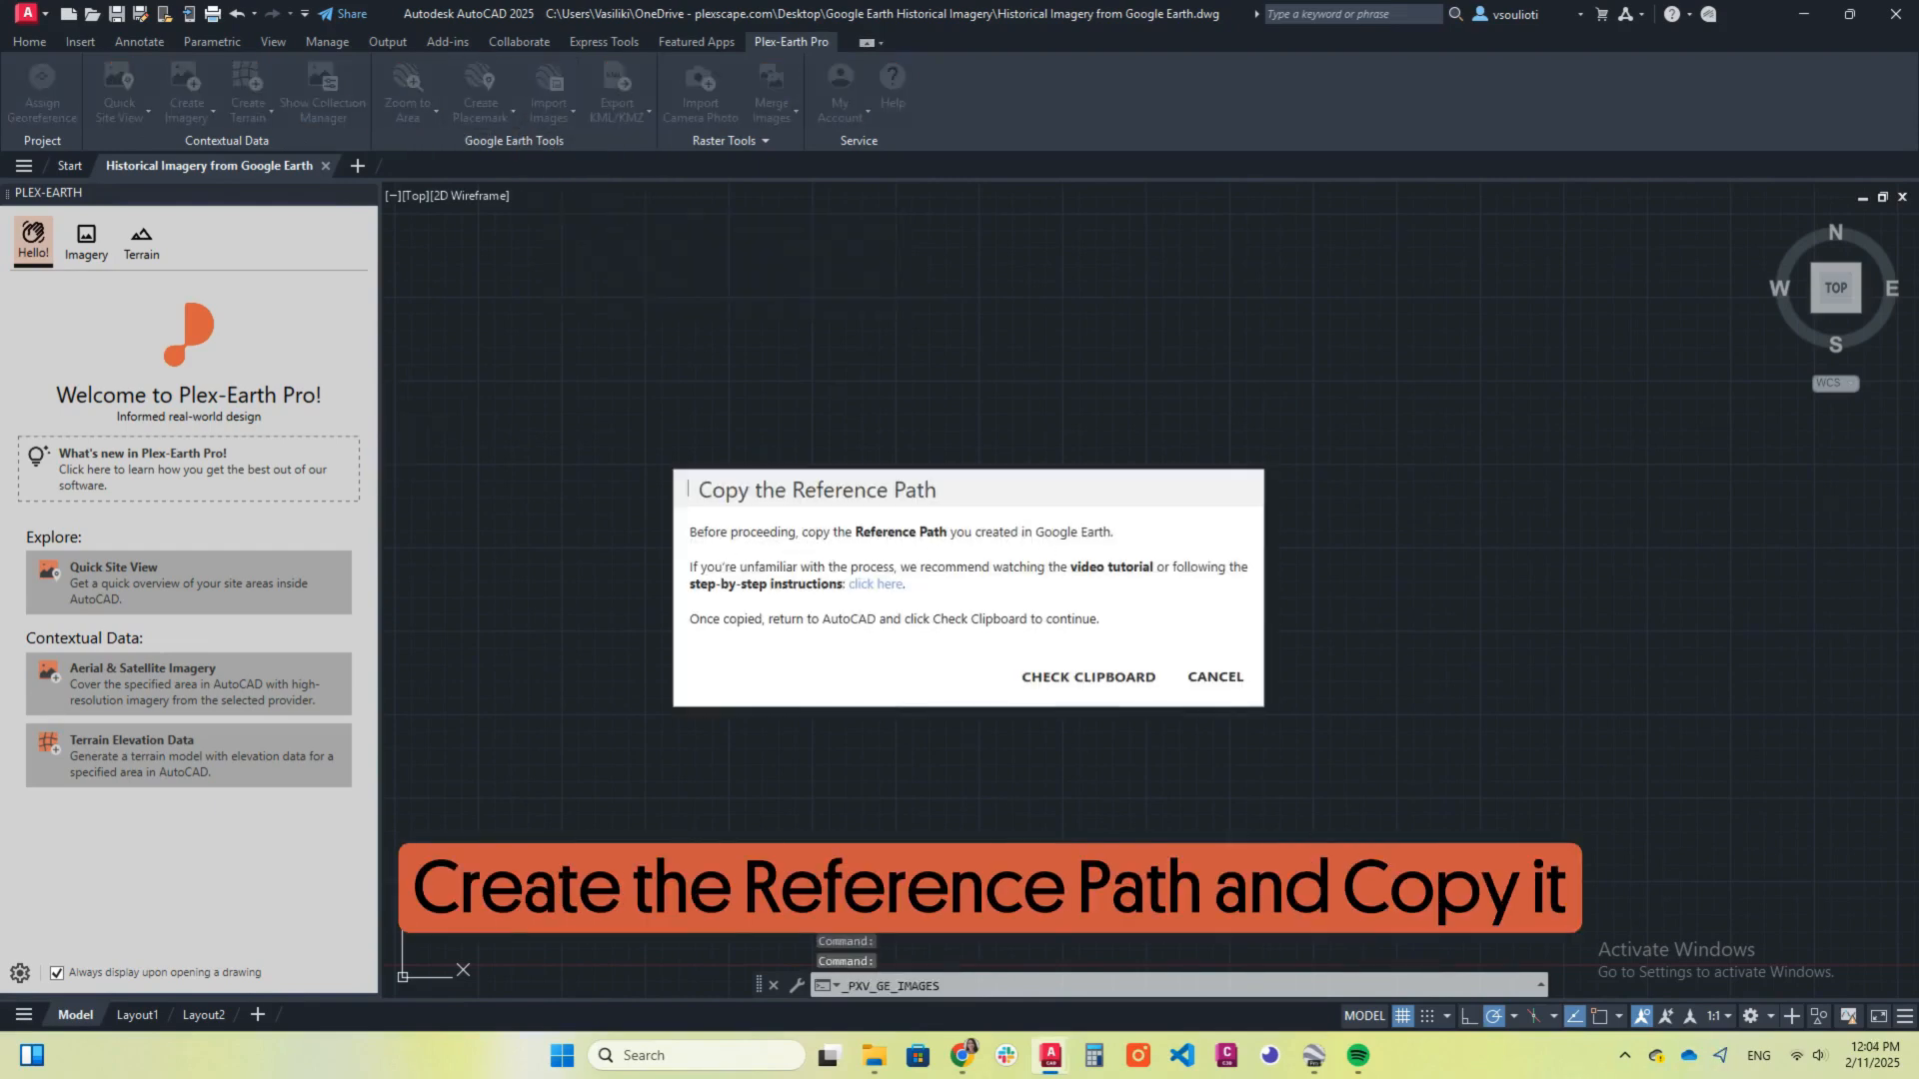
click(1315, 1055)
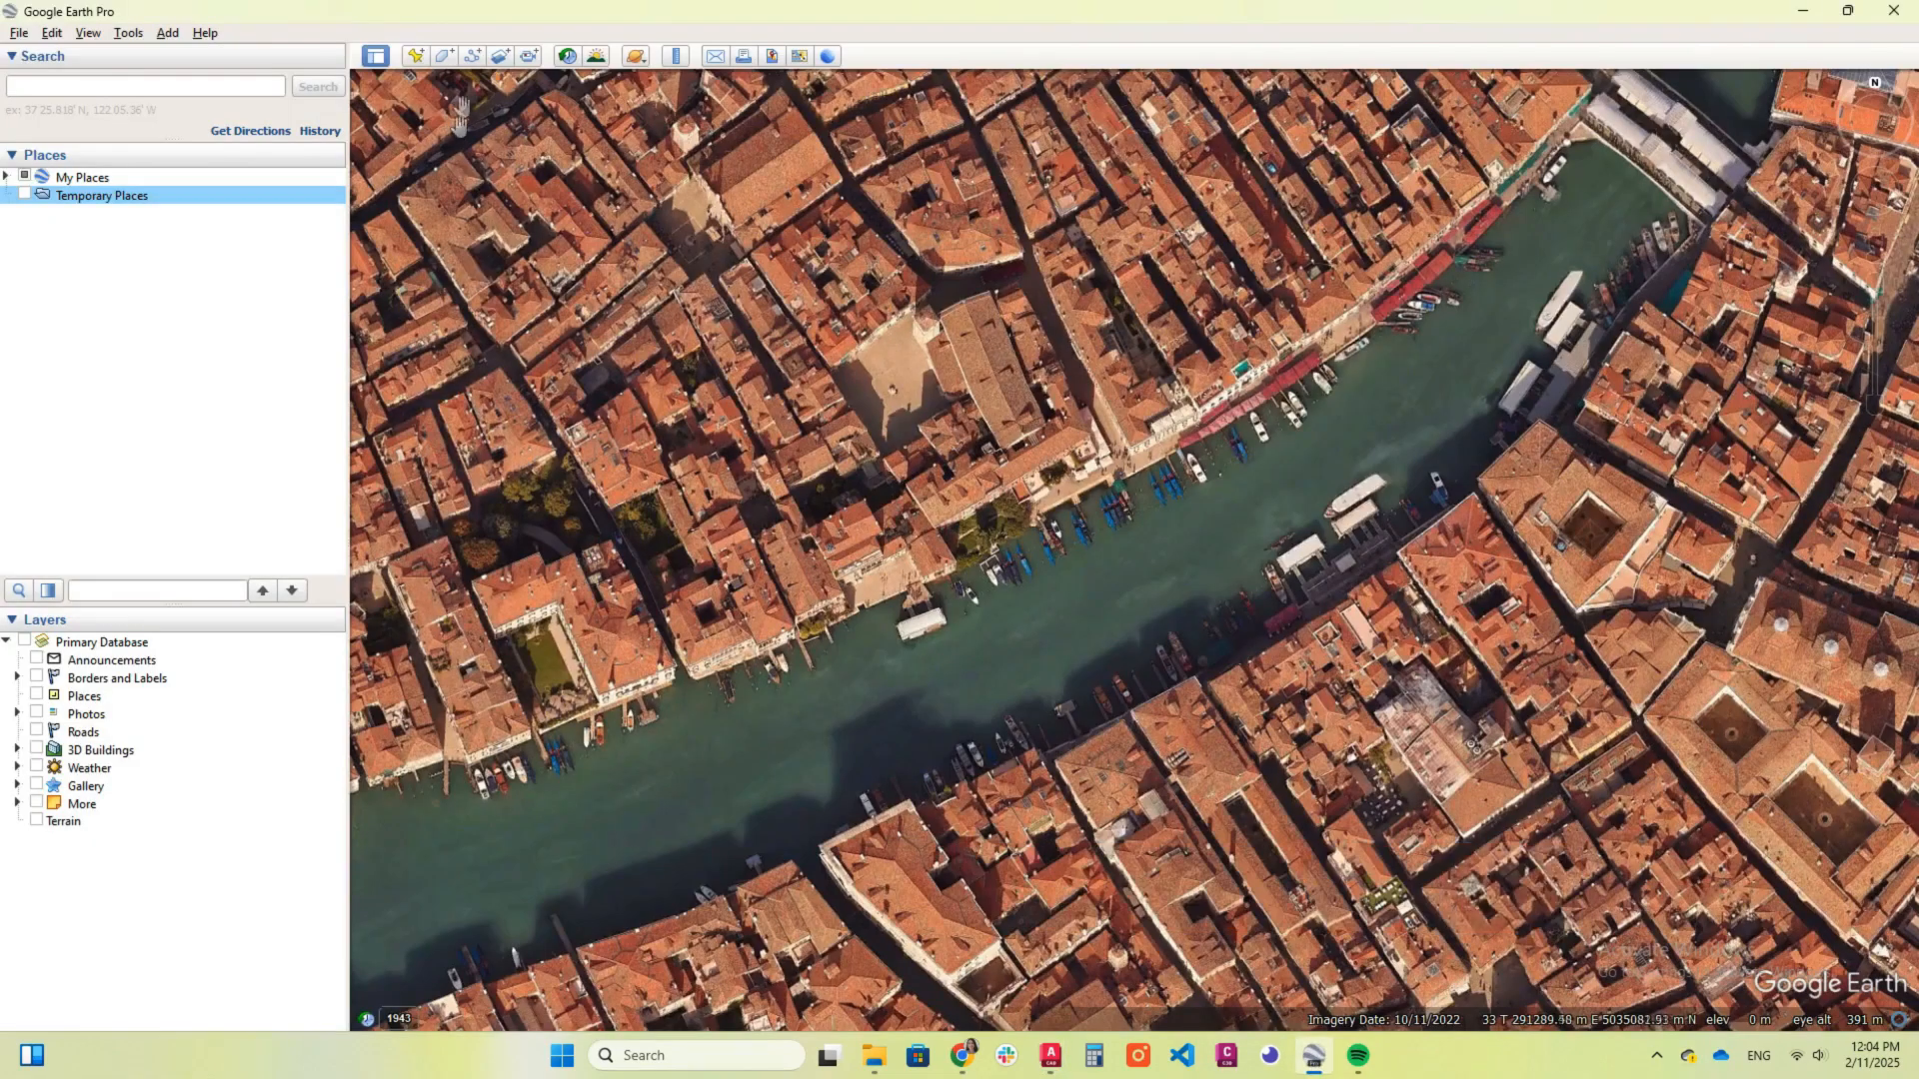
click(473, 57)
click(651, 817)
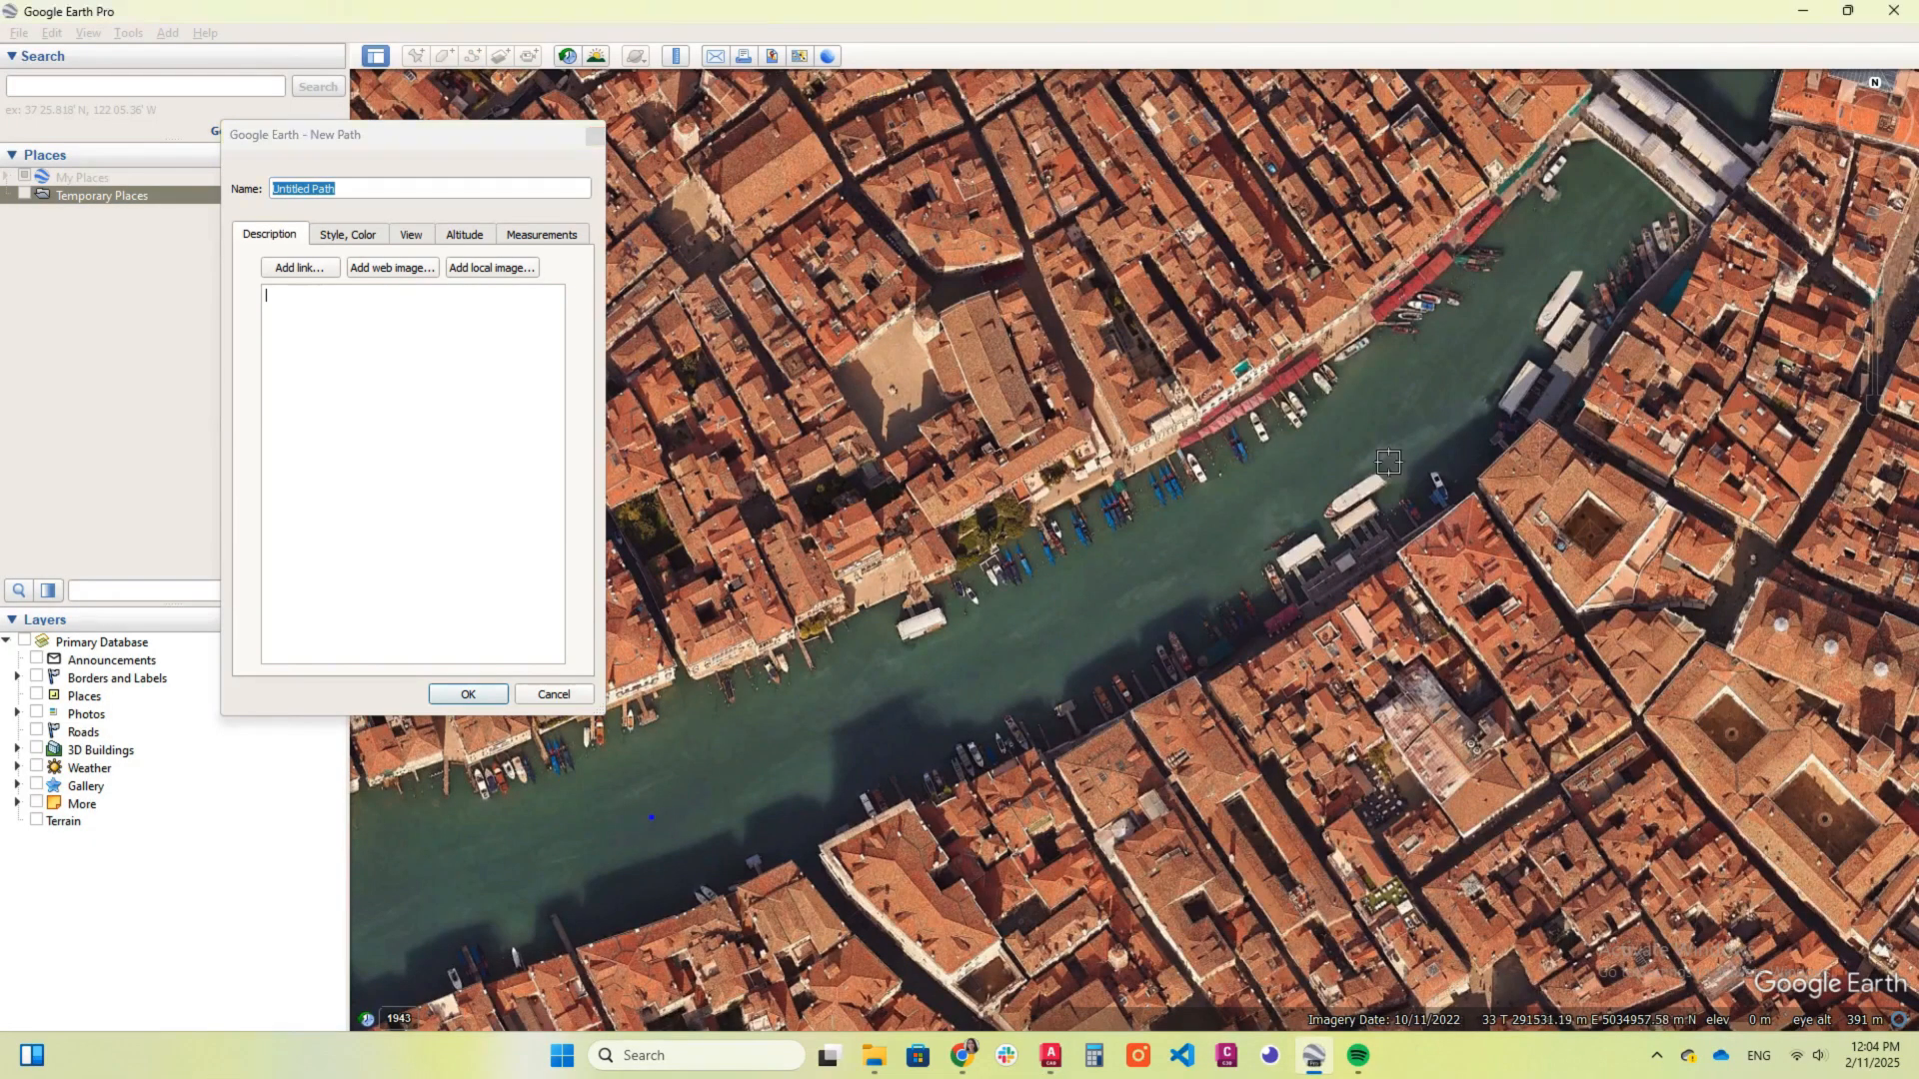
click(1399, 432)
Step: Name the new path "Reference Path" and set its line width to 10
click(309, 188)
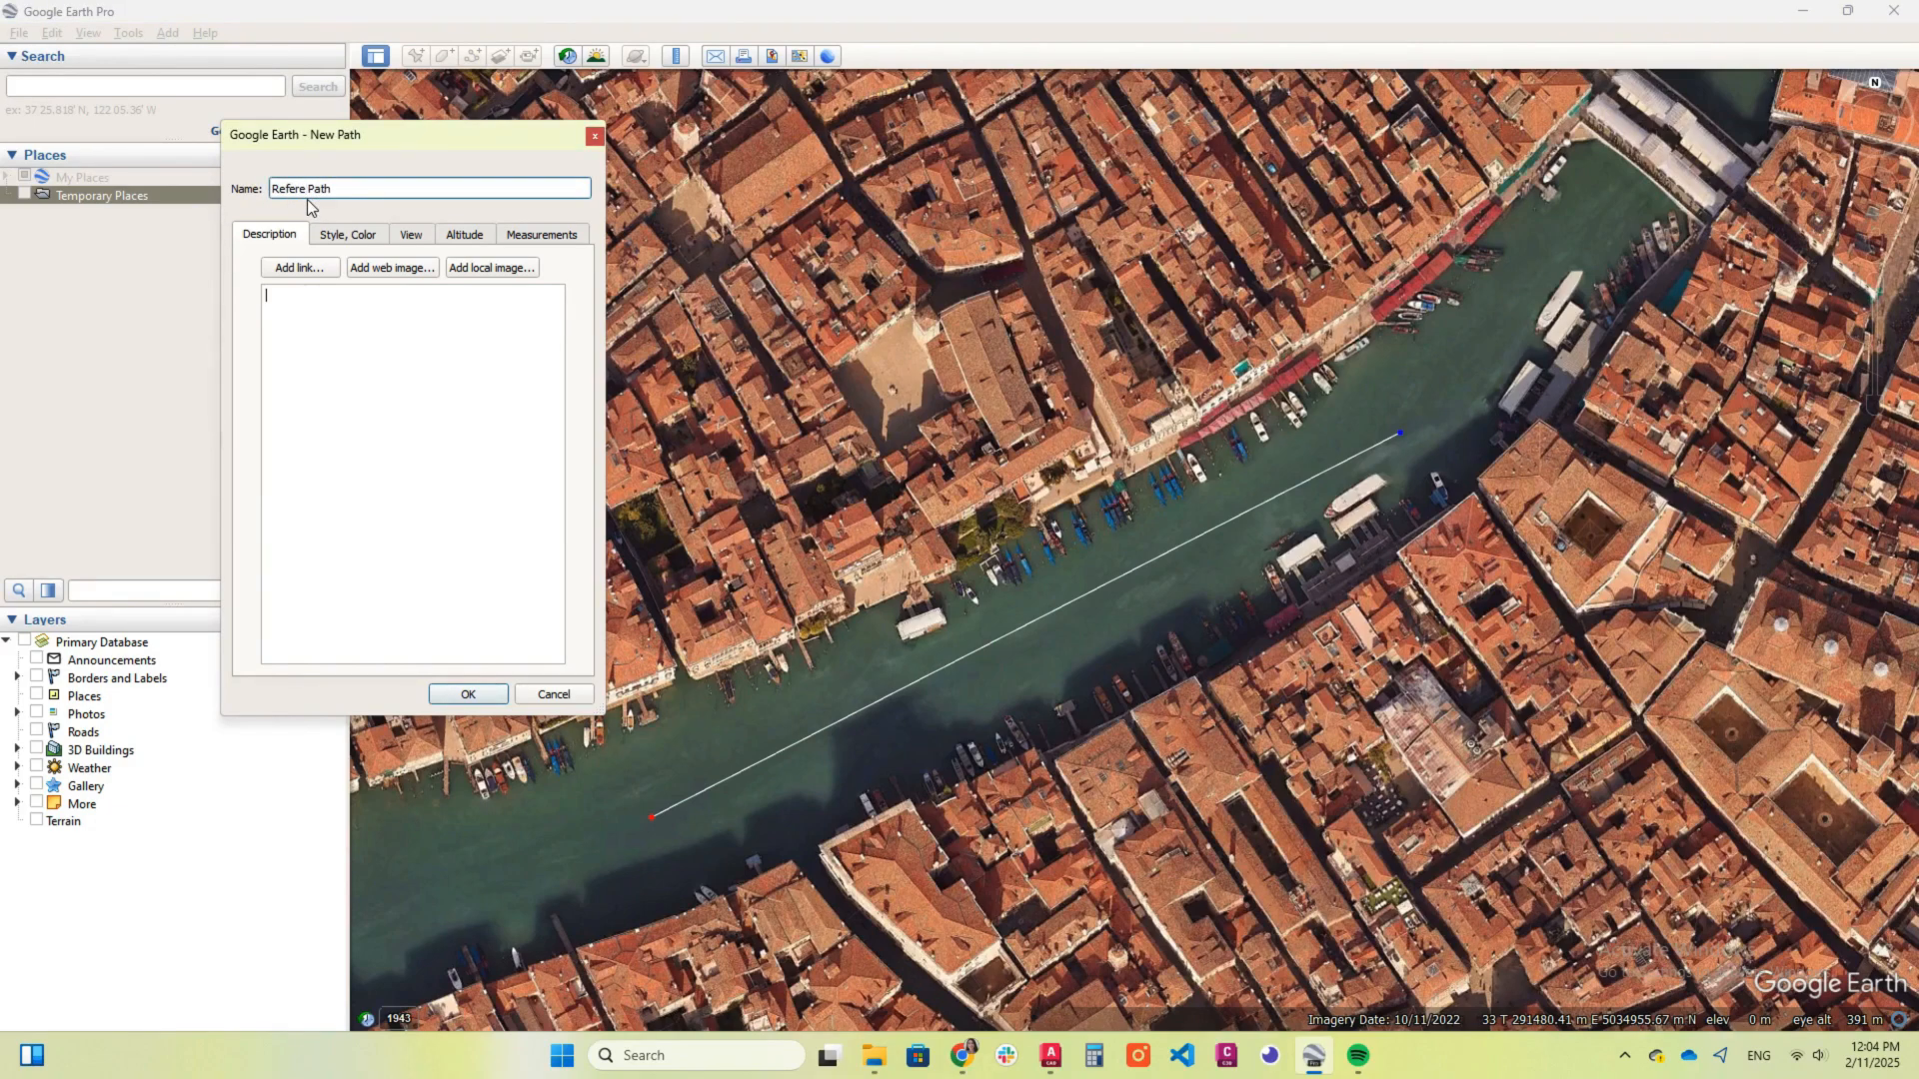
text(nce)
click(348, 236)
click(390, 303)
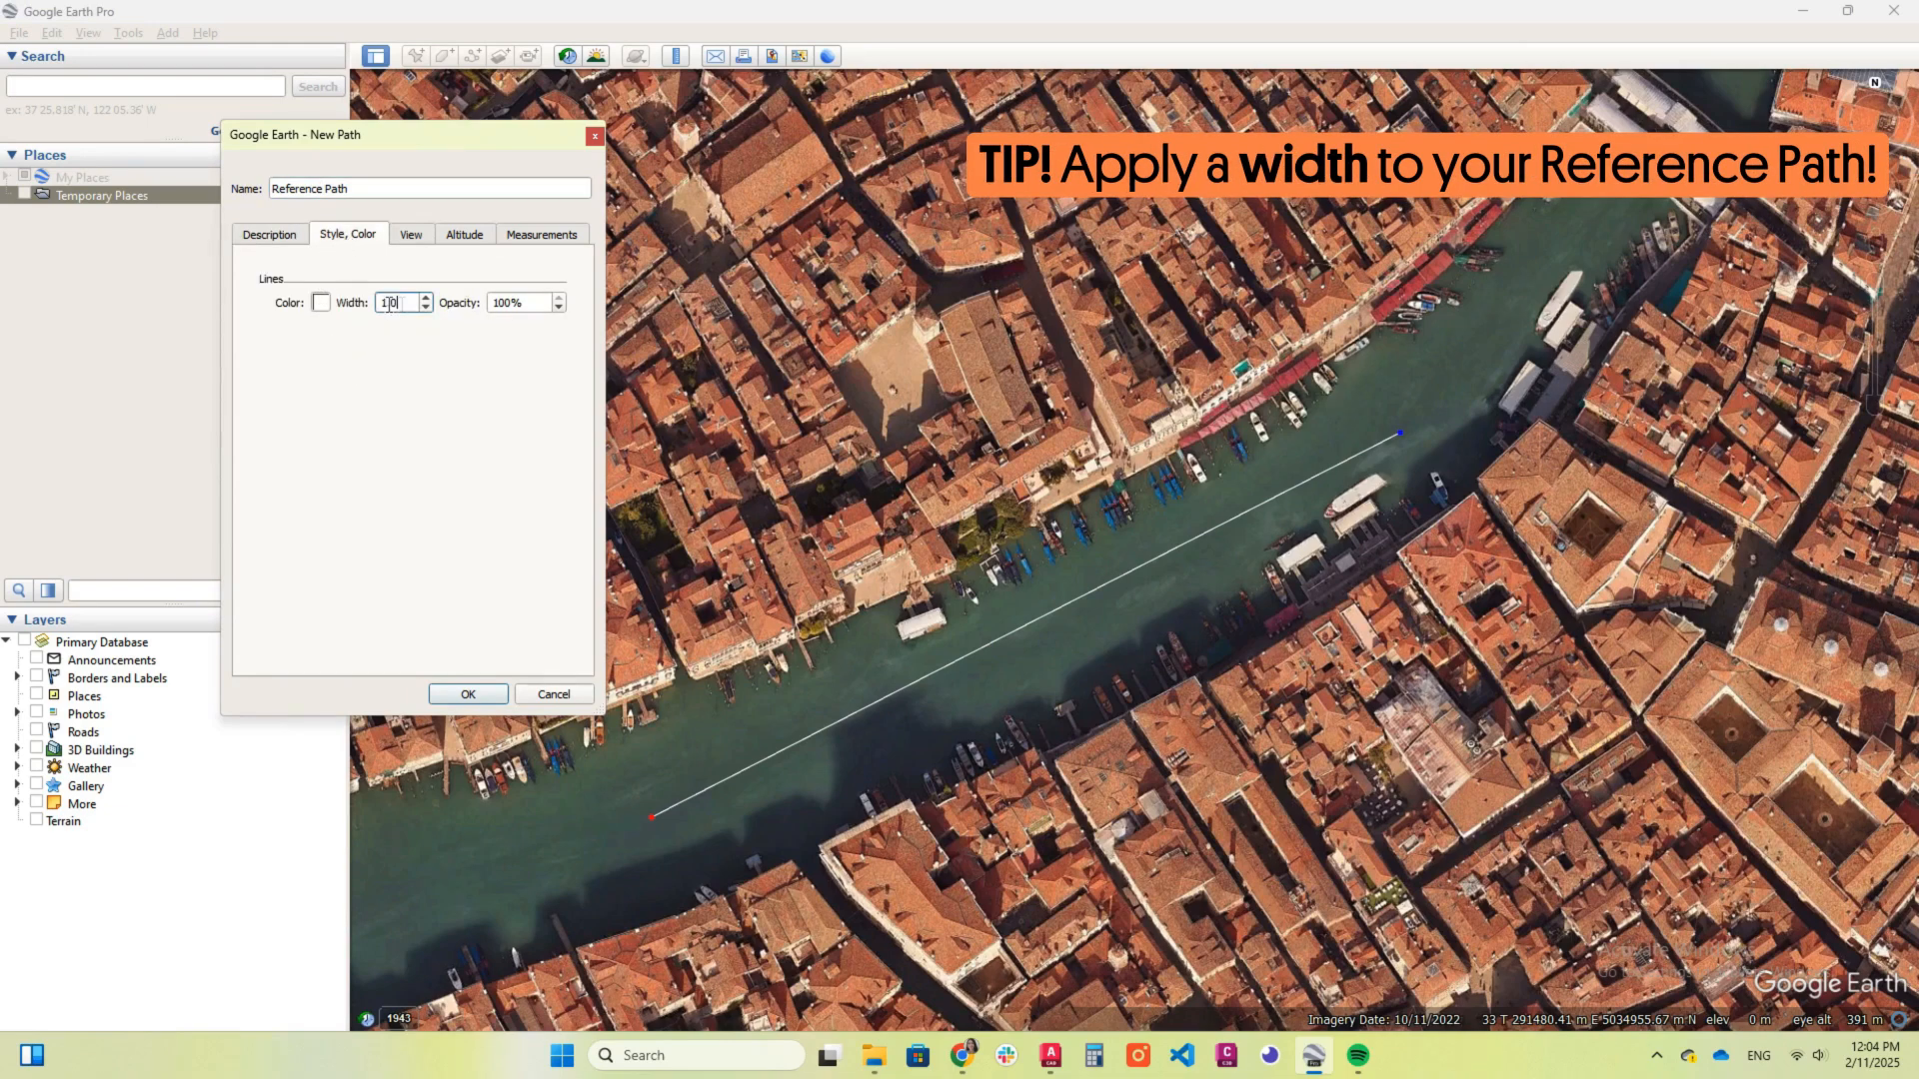
text(0)
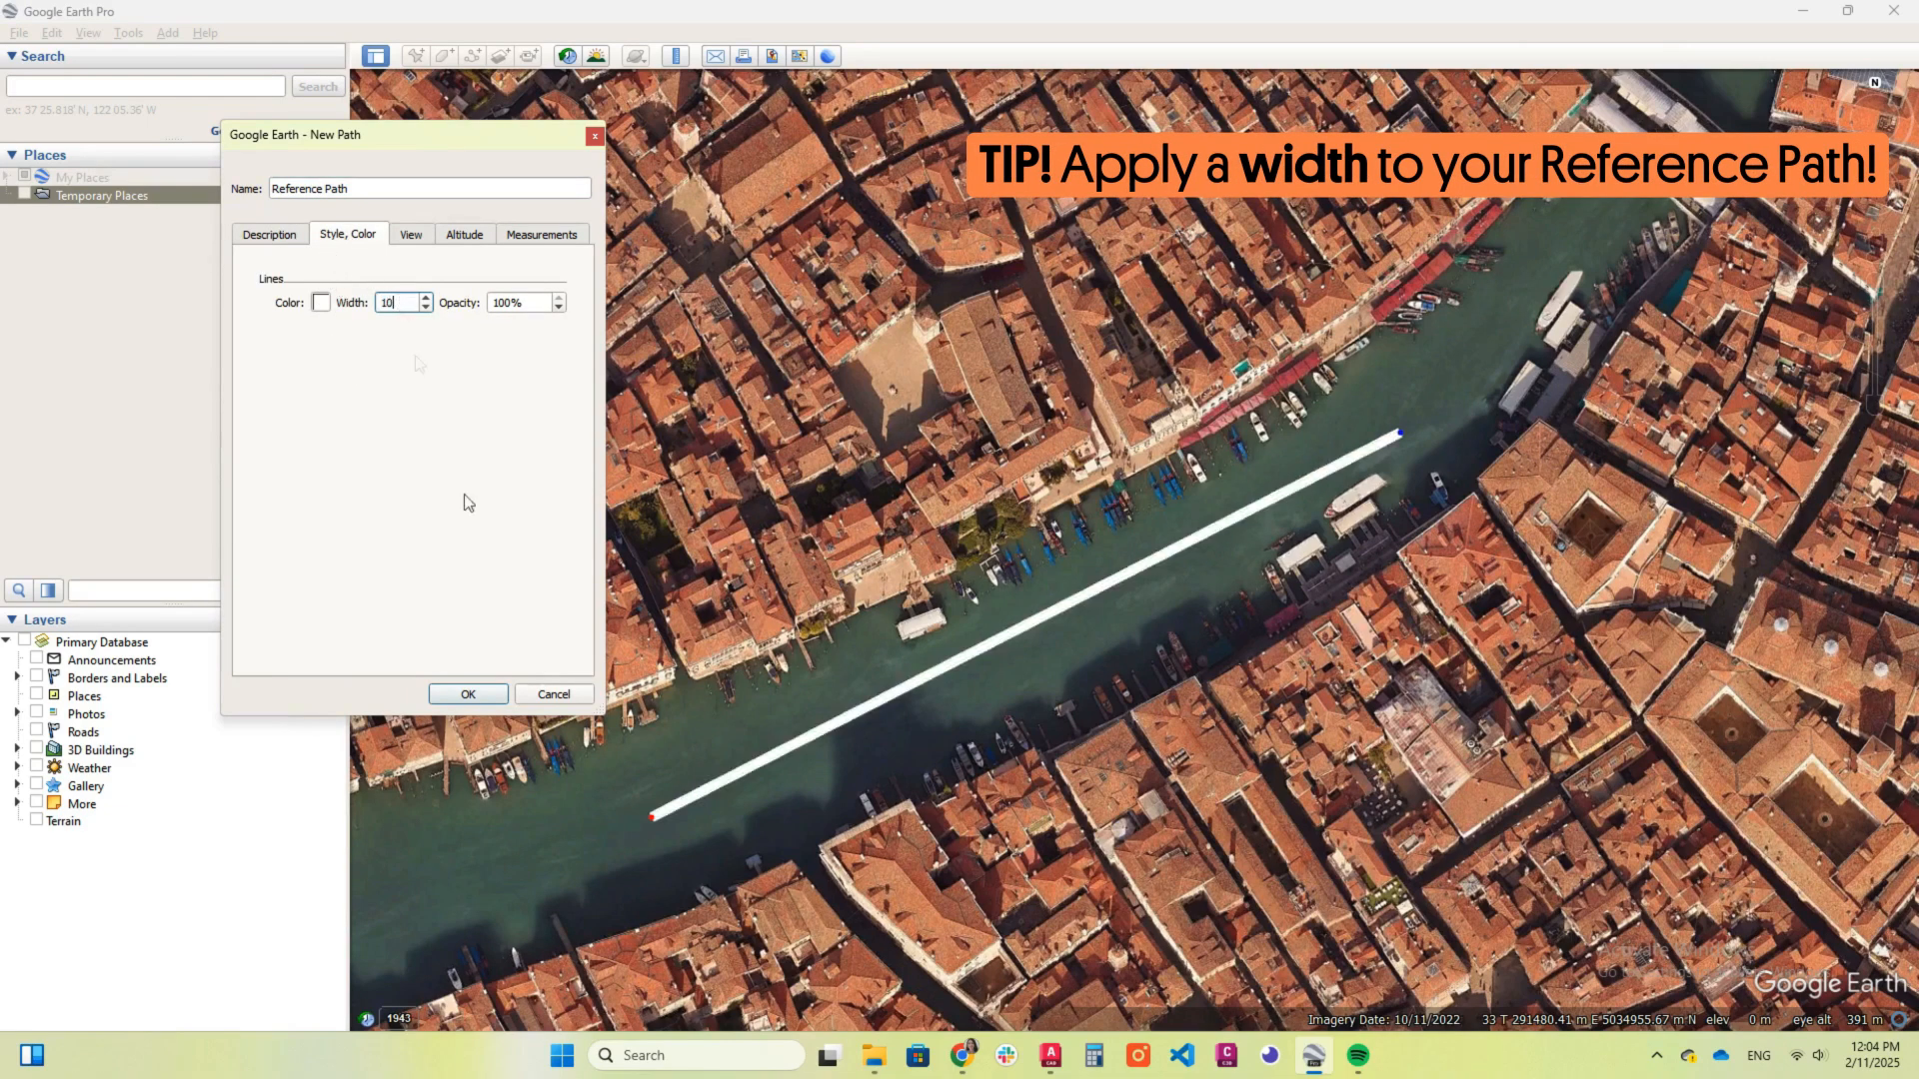
click(468, 697)
Step: Copy Reference Path from Temporary Places, return to AutoCAD and bring it into the drawing from the clipboard
right_click(125, 213)
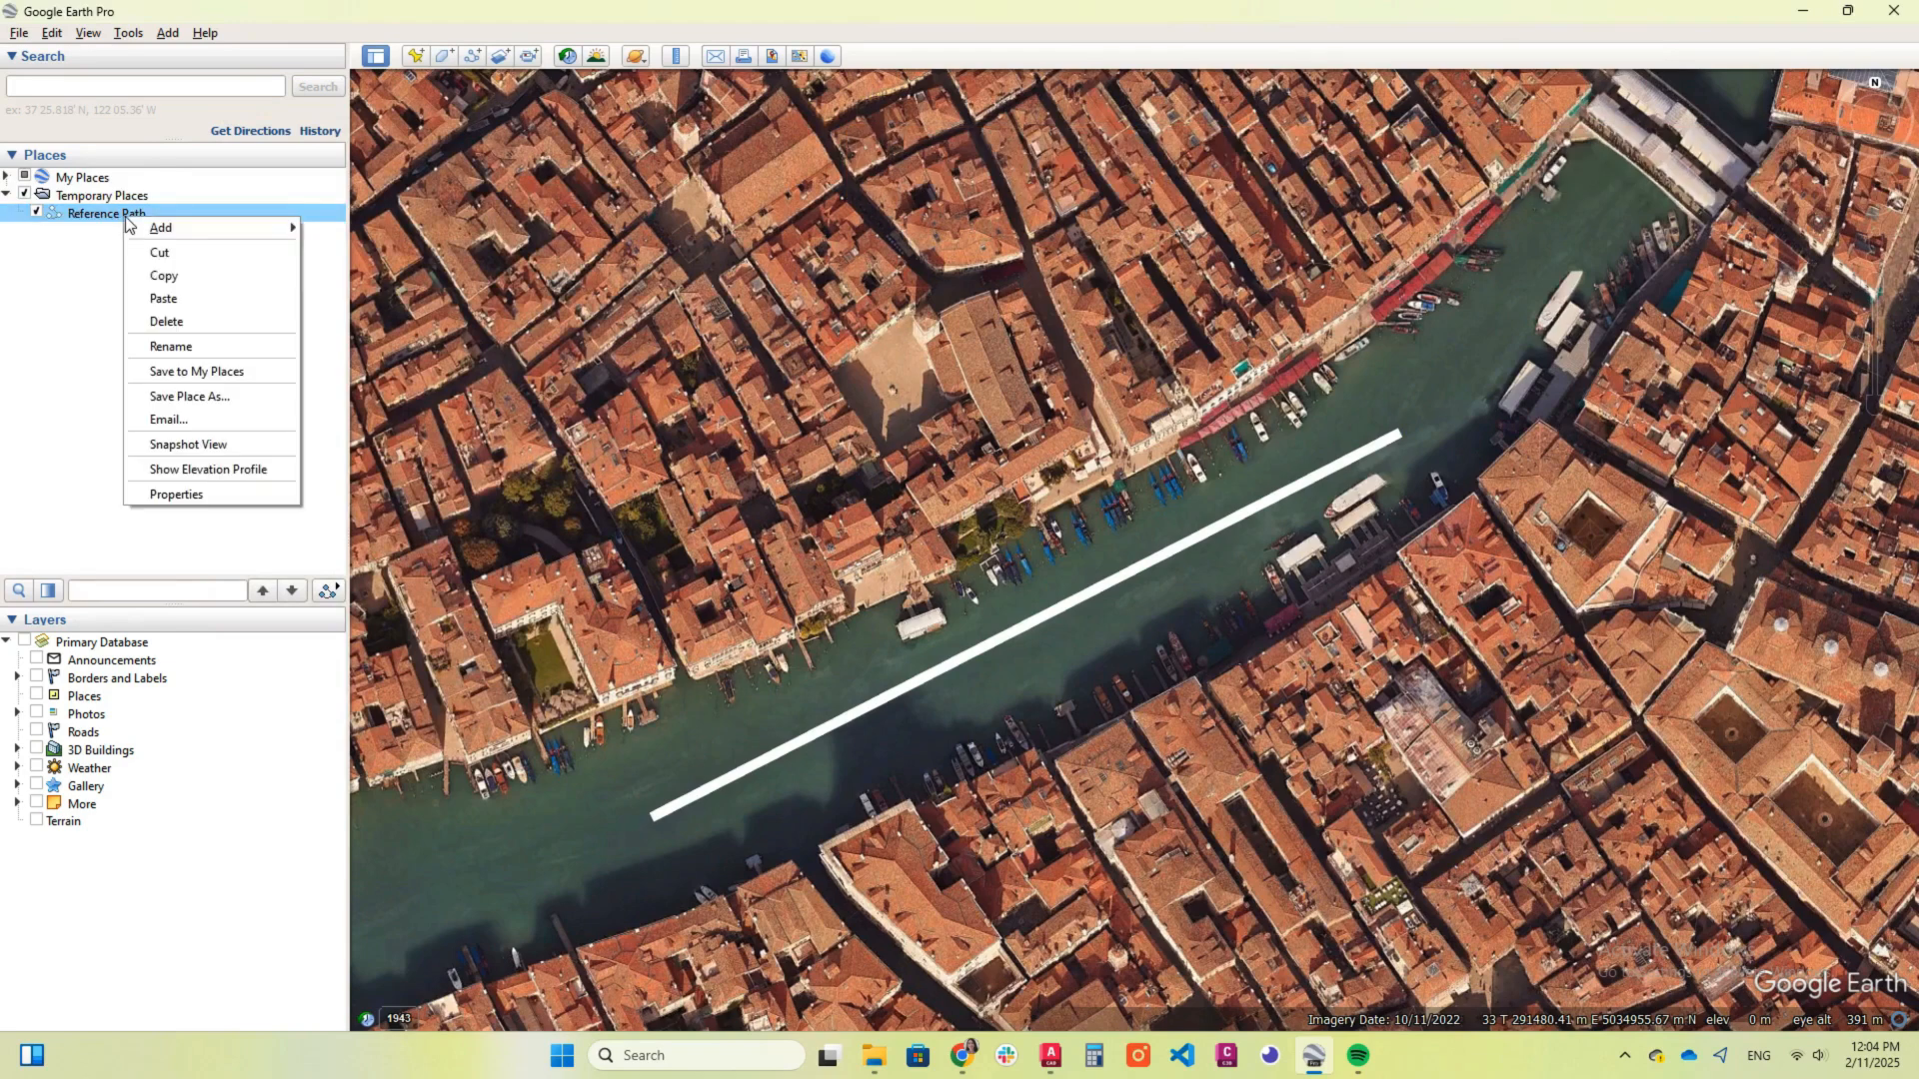
click(160, 275)
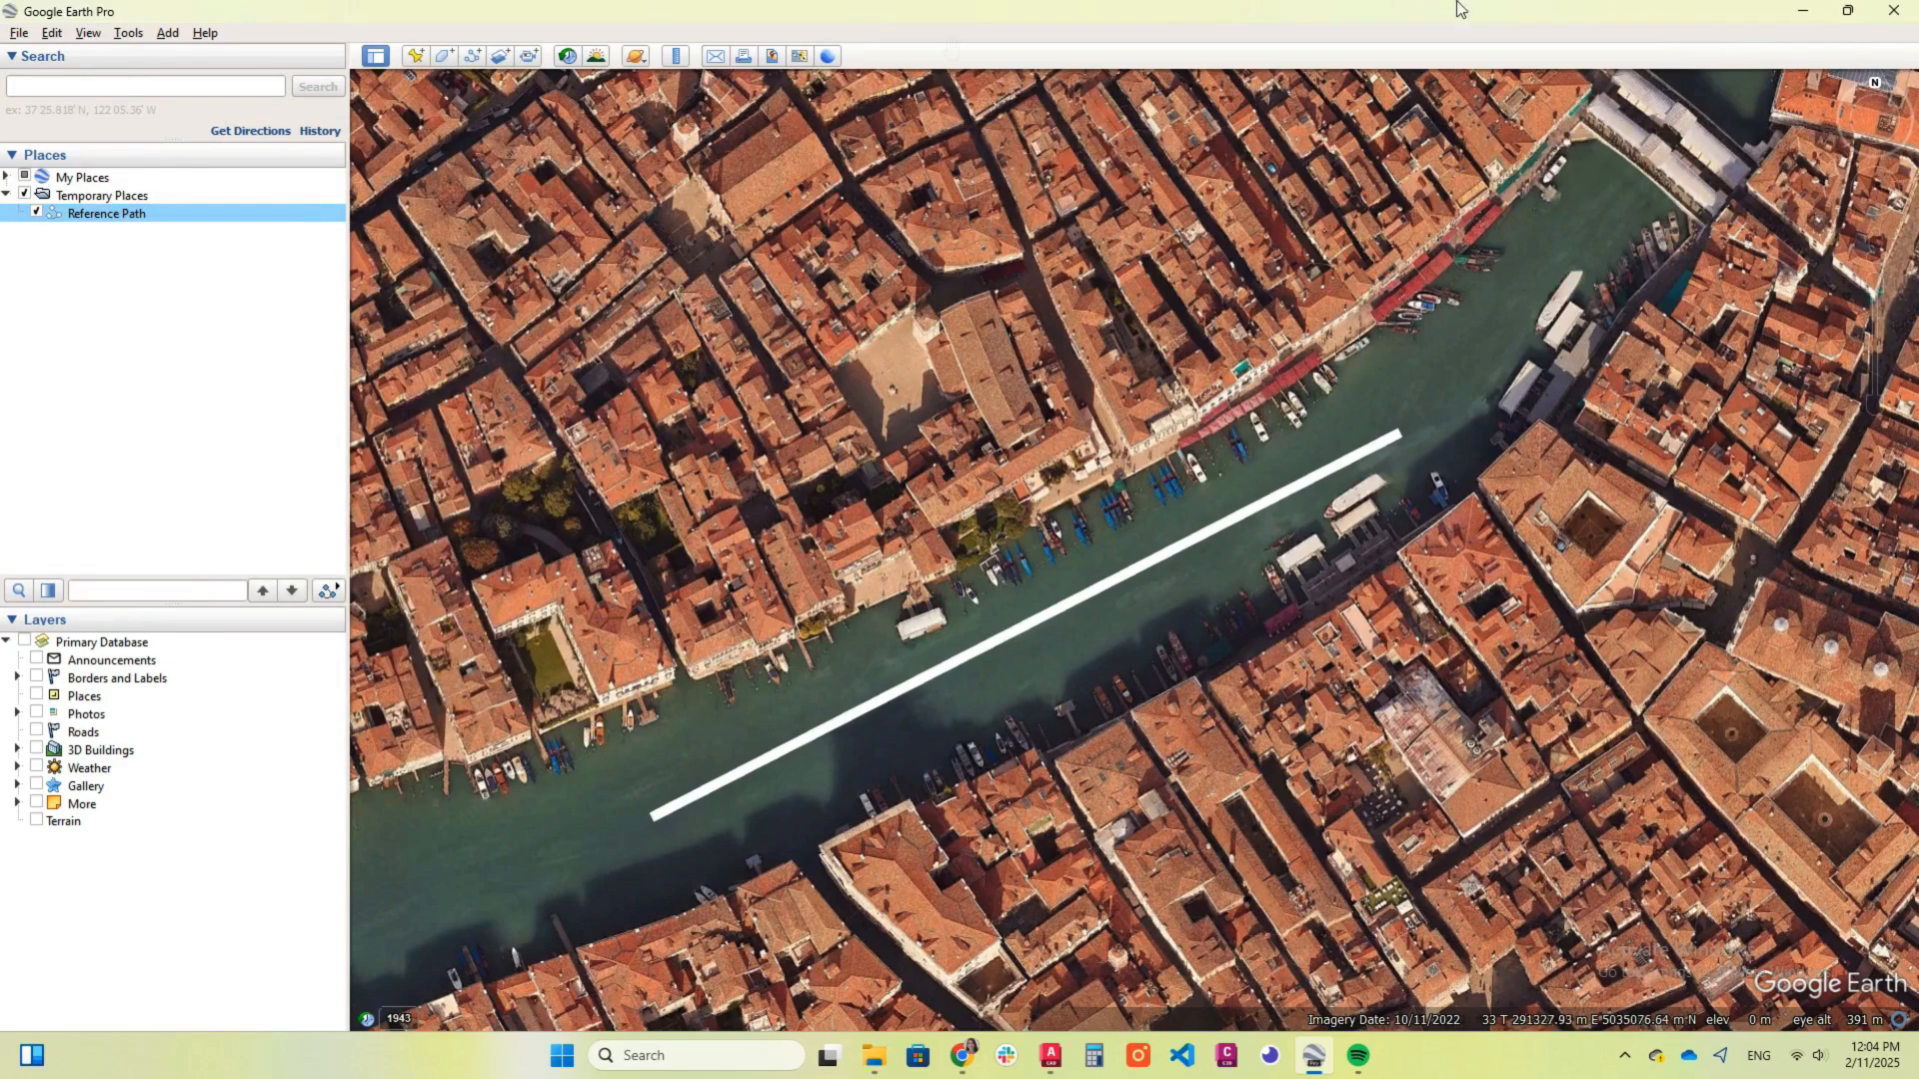
click(1817, 16)
click(1079, 677)
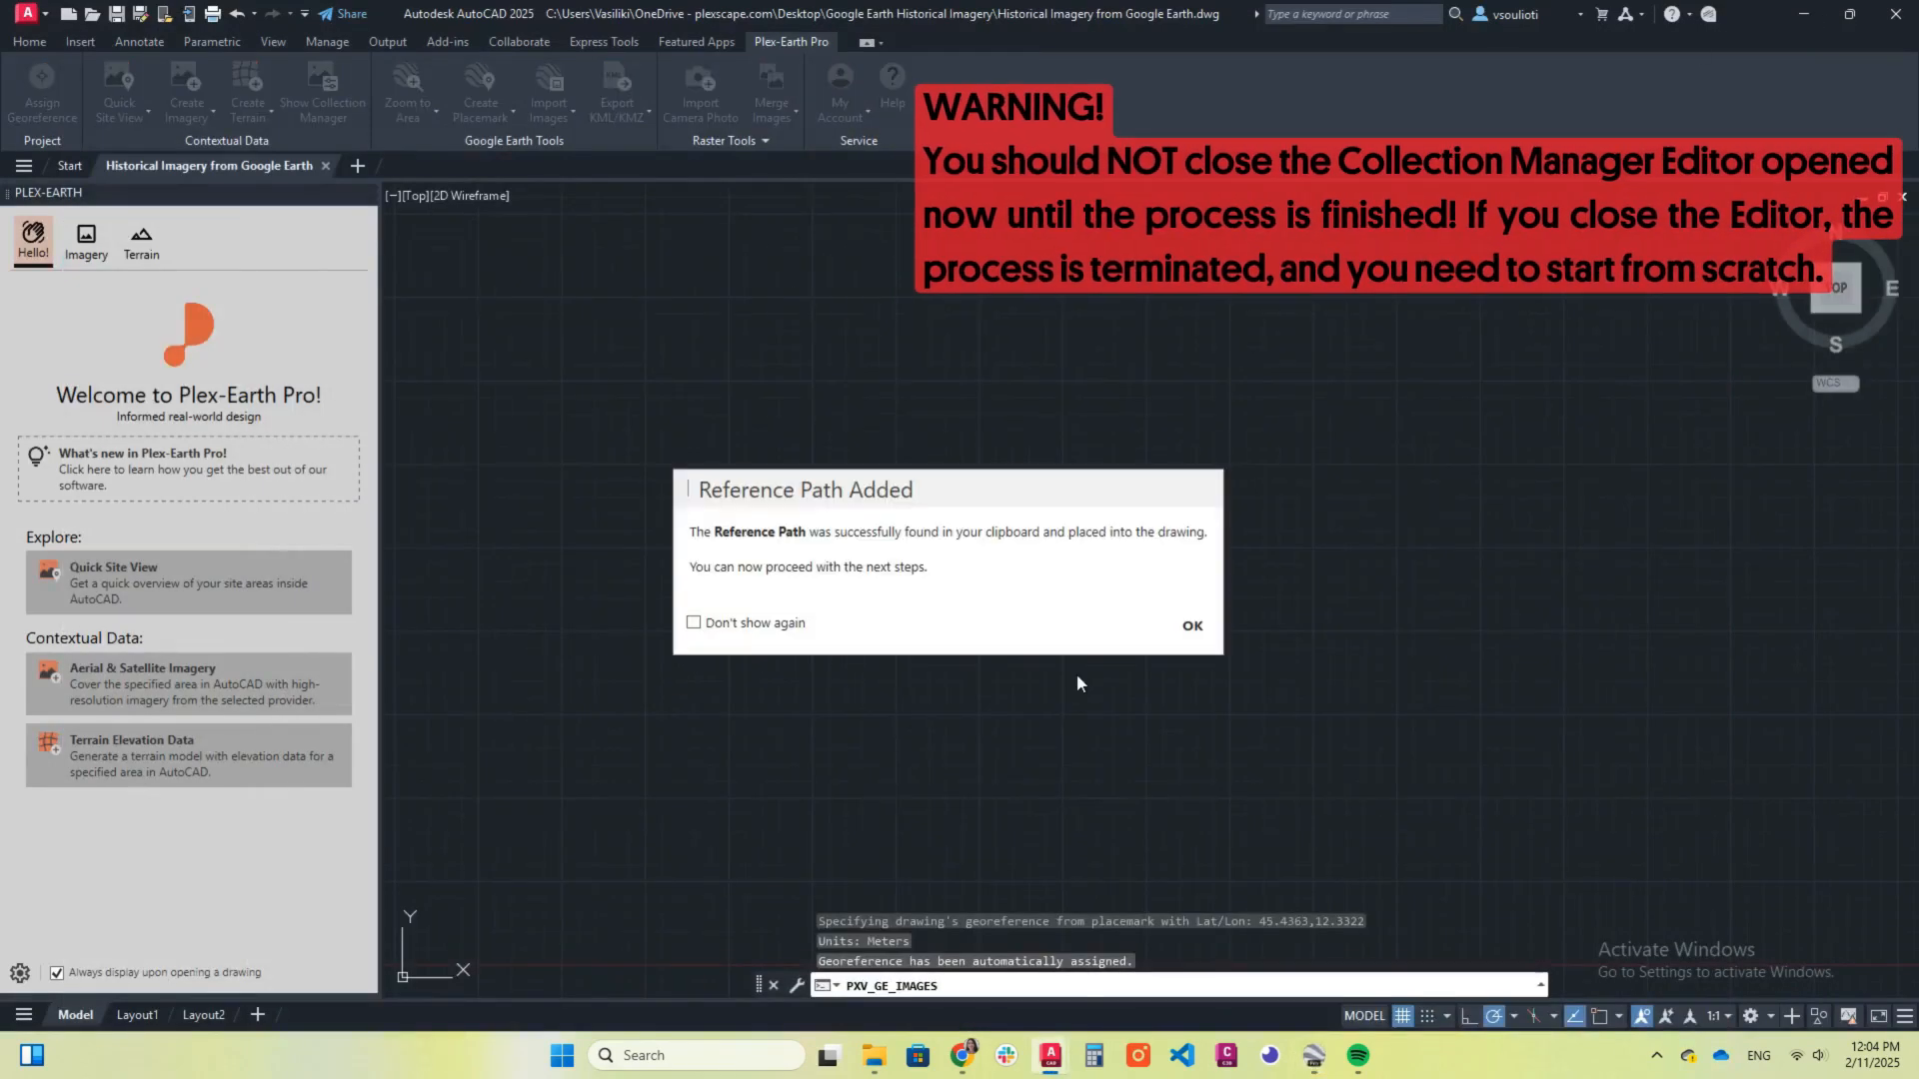
click(1192, 628)
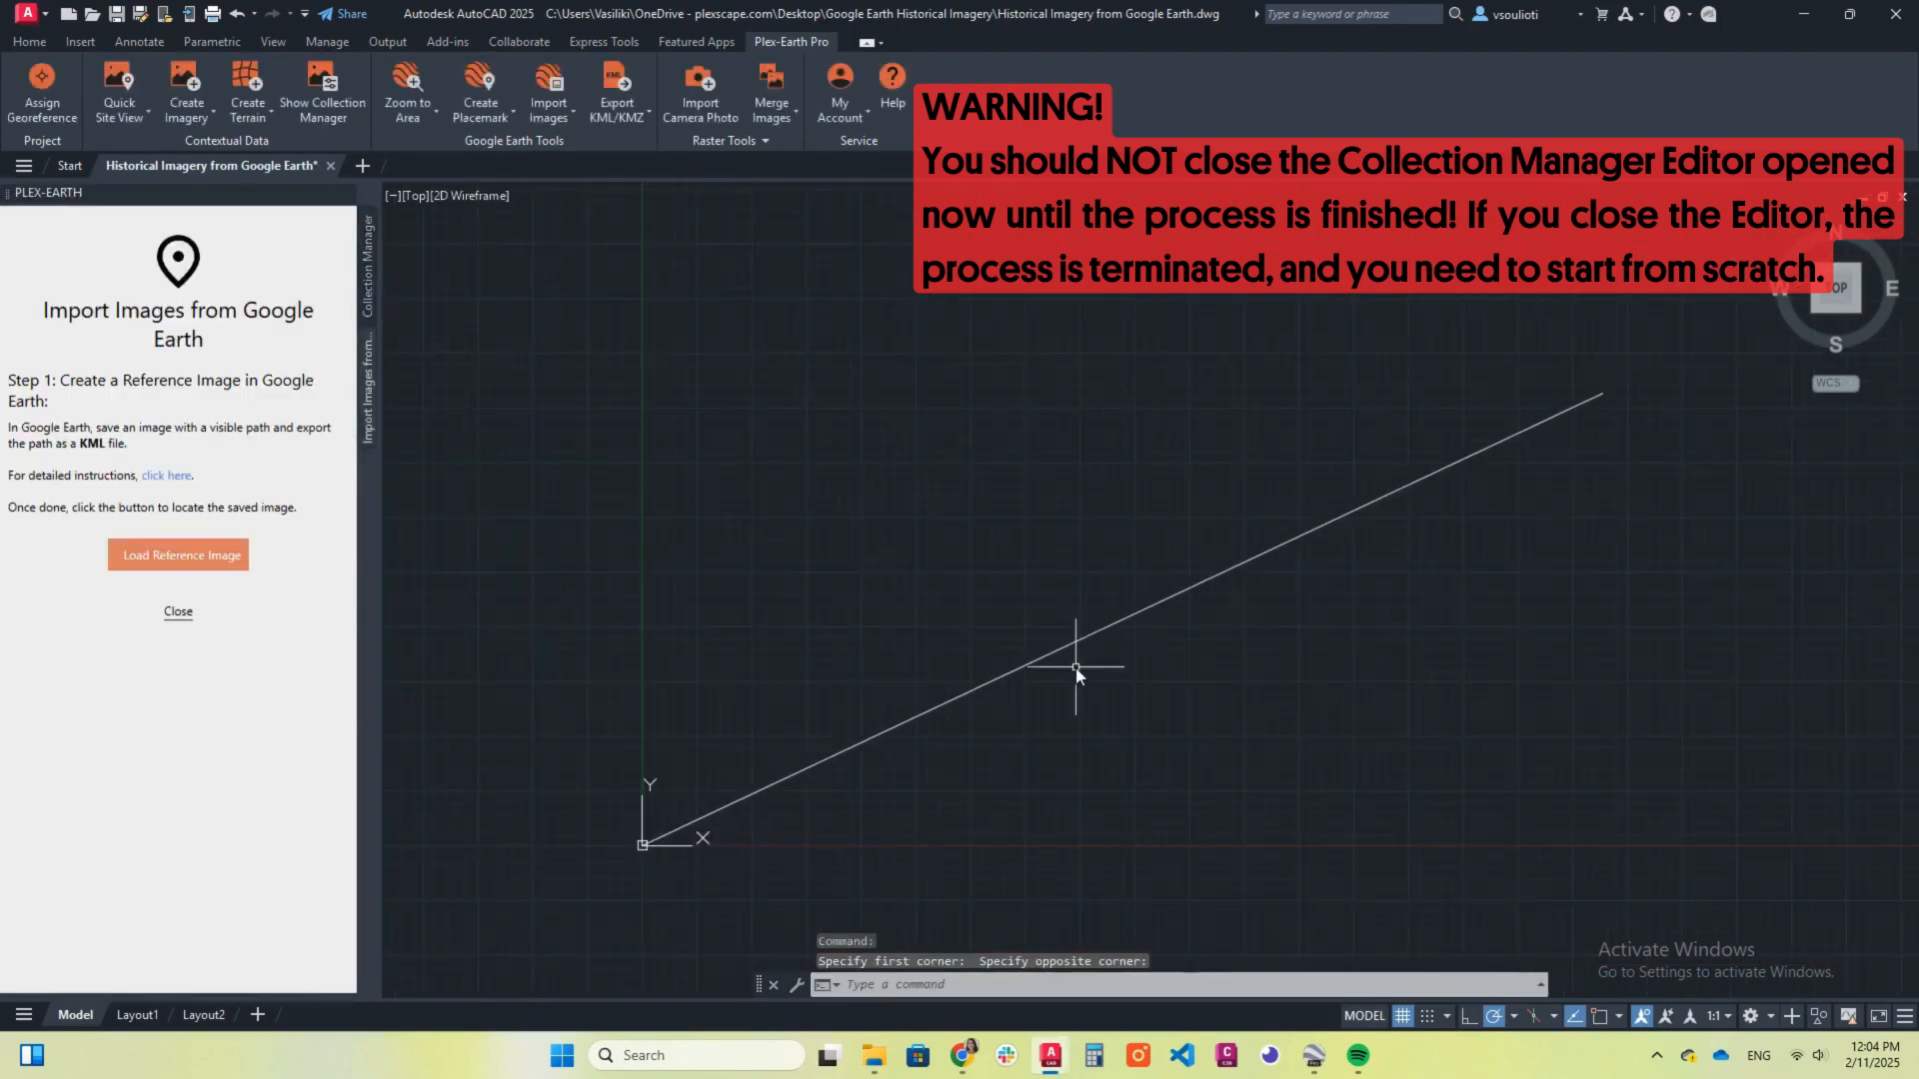
Step: Switch to Google Earth Pro and save the current view with the visible path as the JPEG image "Ref Image.jpg"
click(1312, 1057)
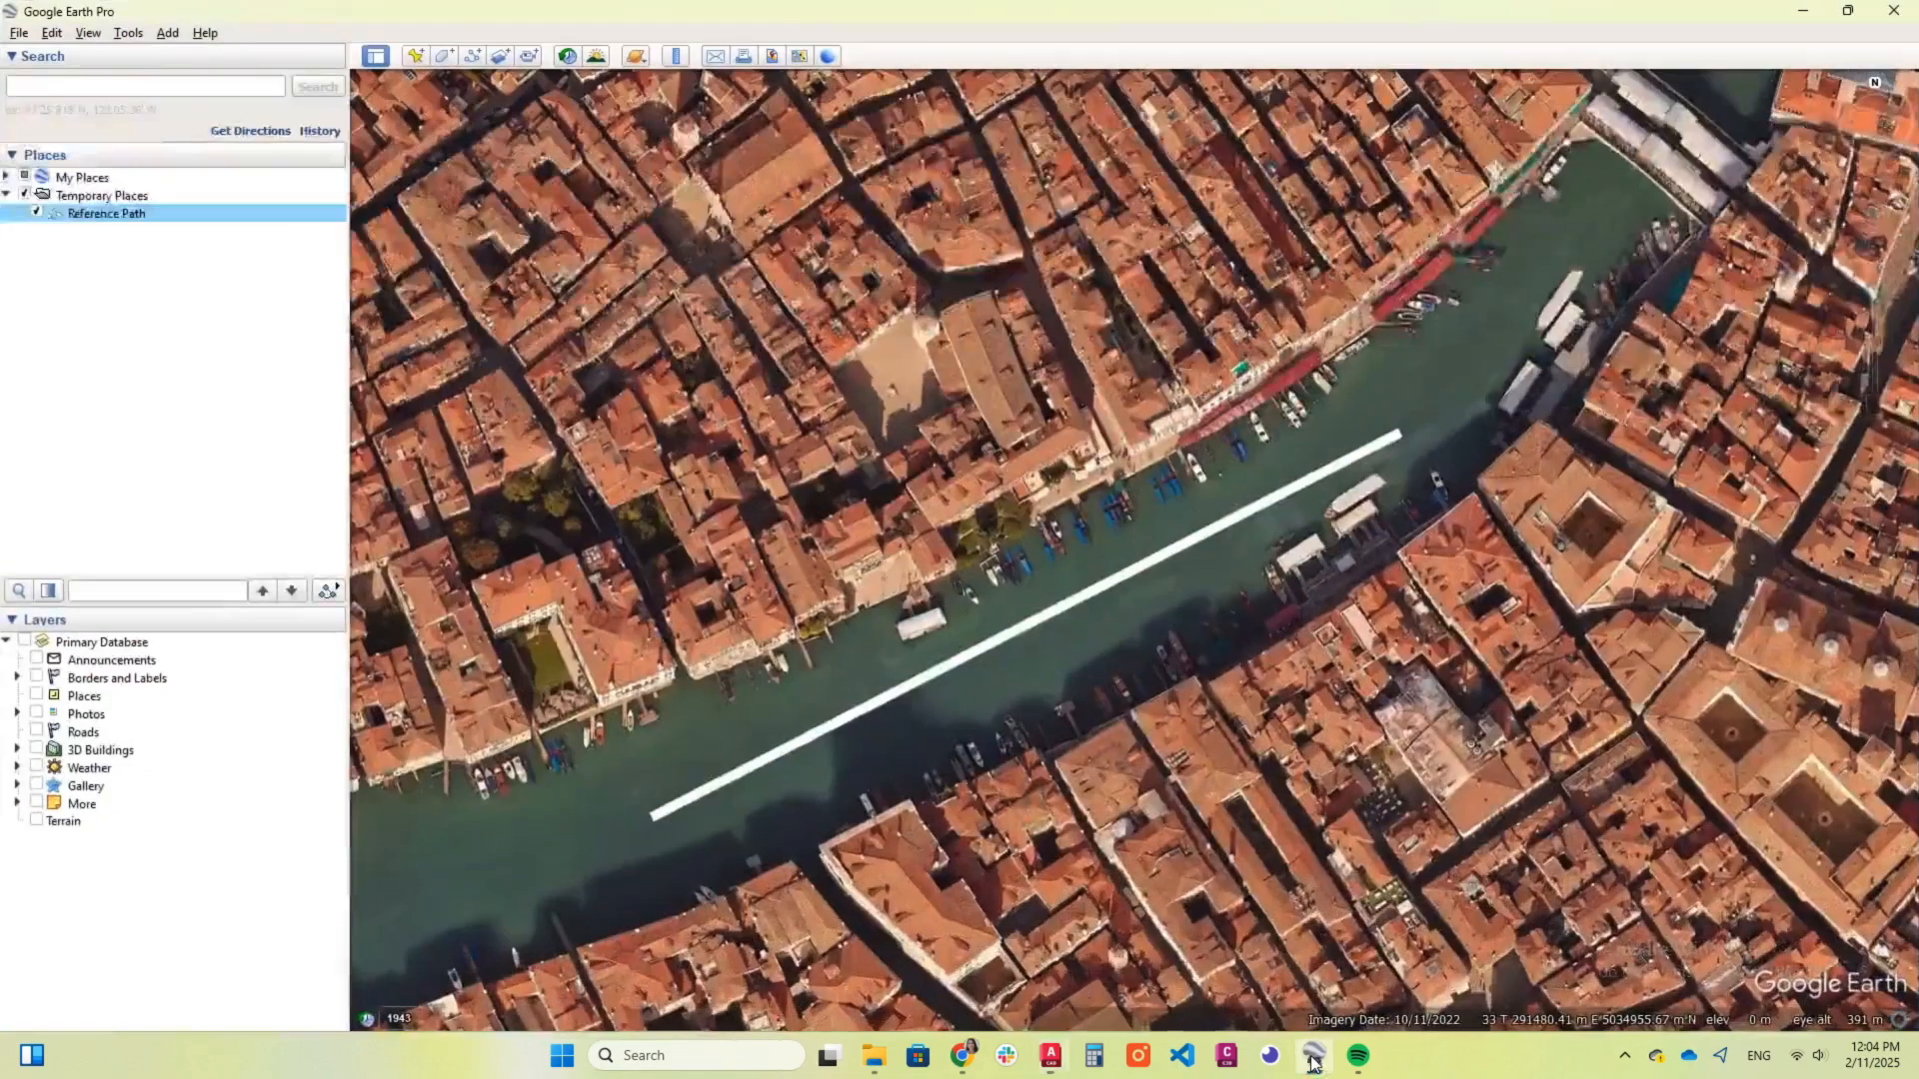
click(19, 34)
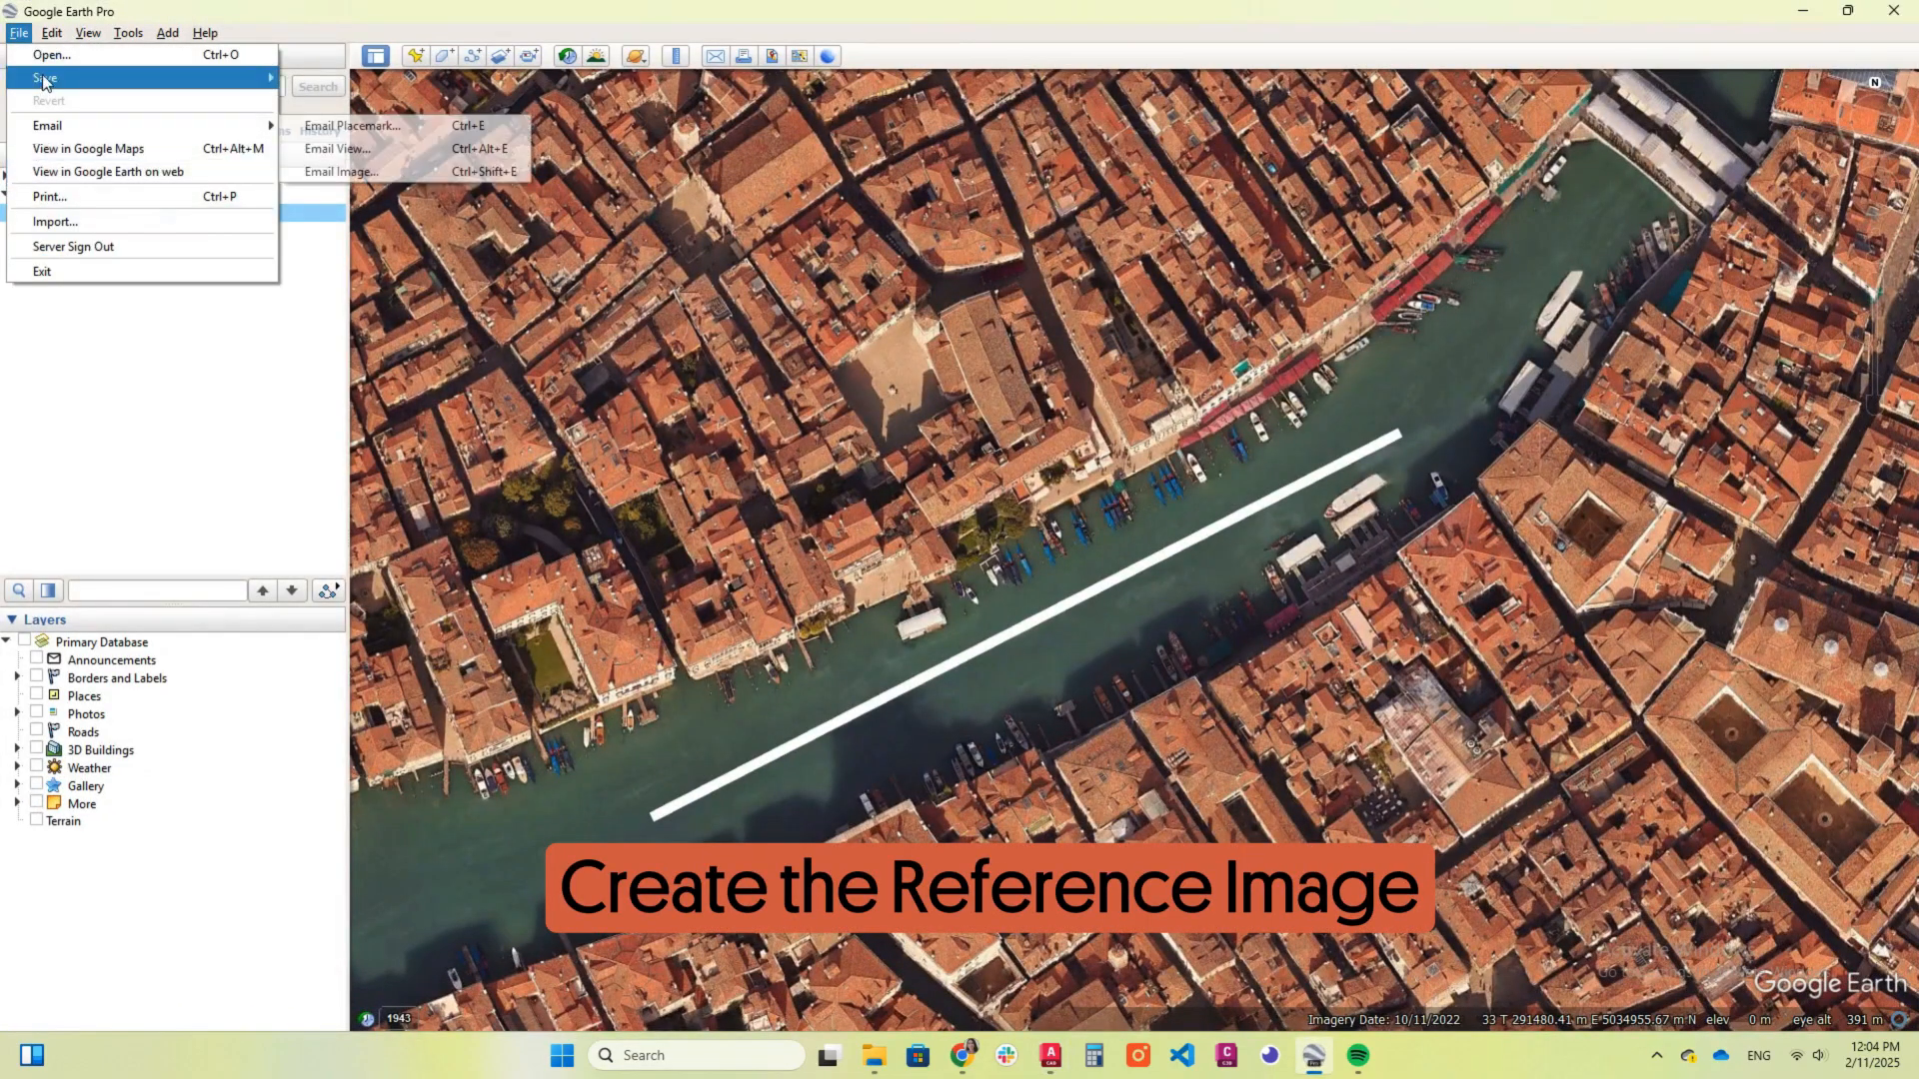
mouse_move(44, 80)
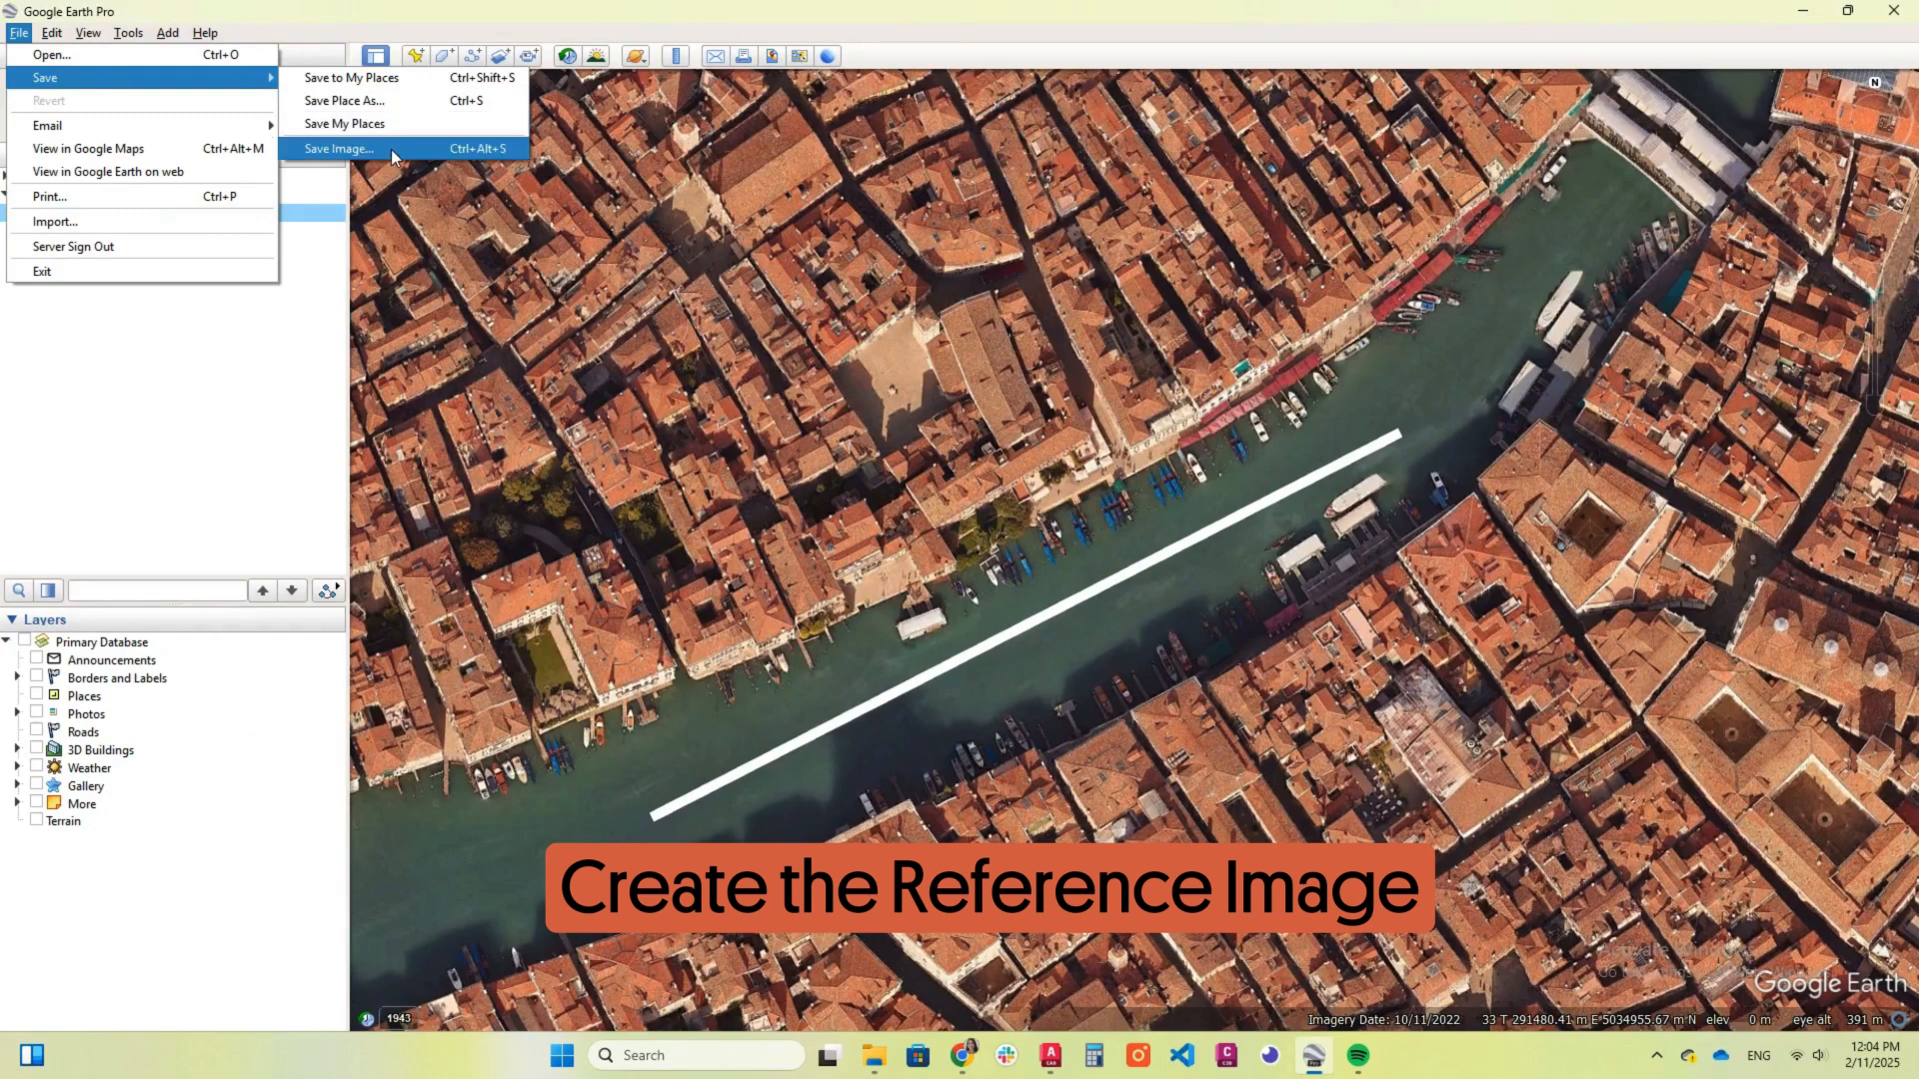
click(400, 148)
click(403, 86)
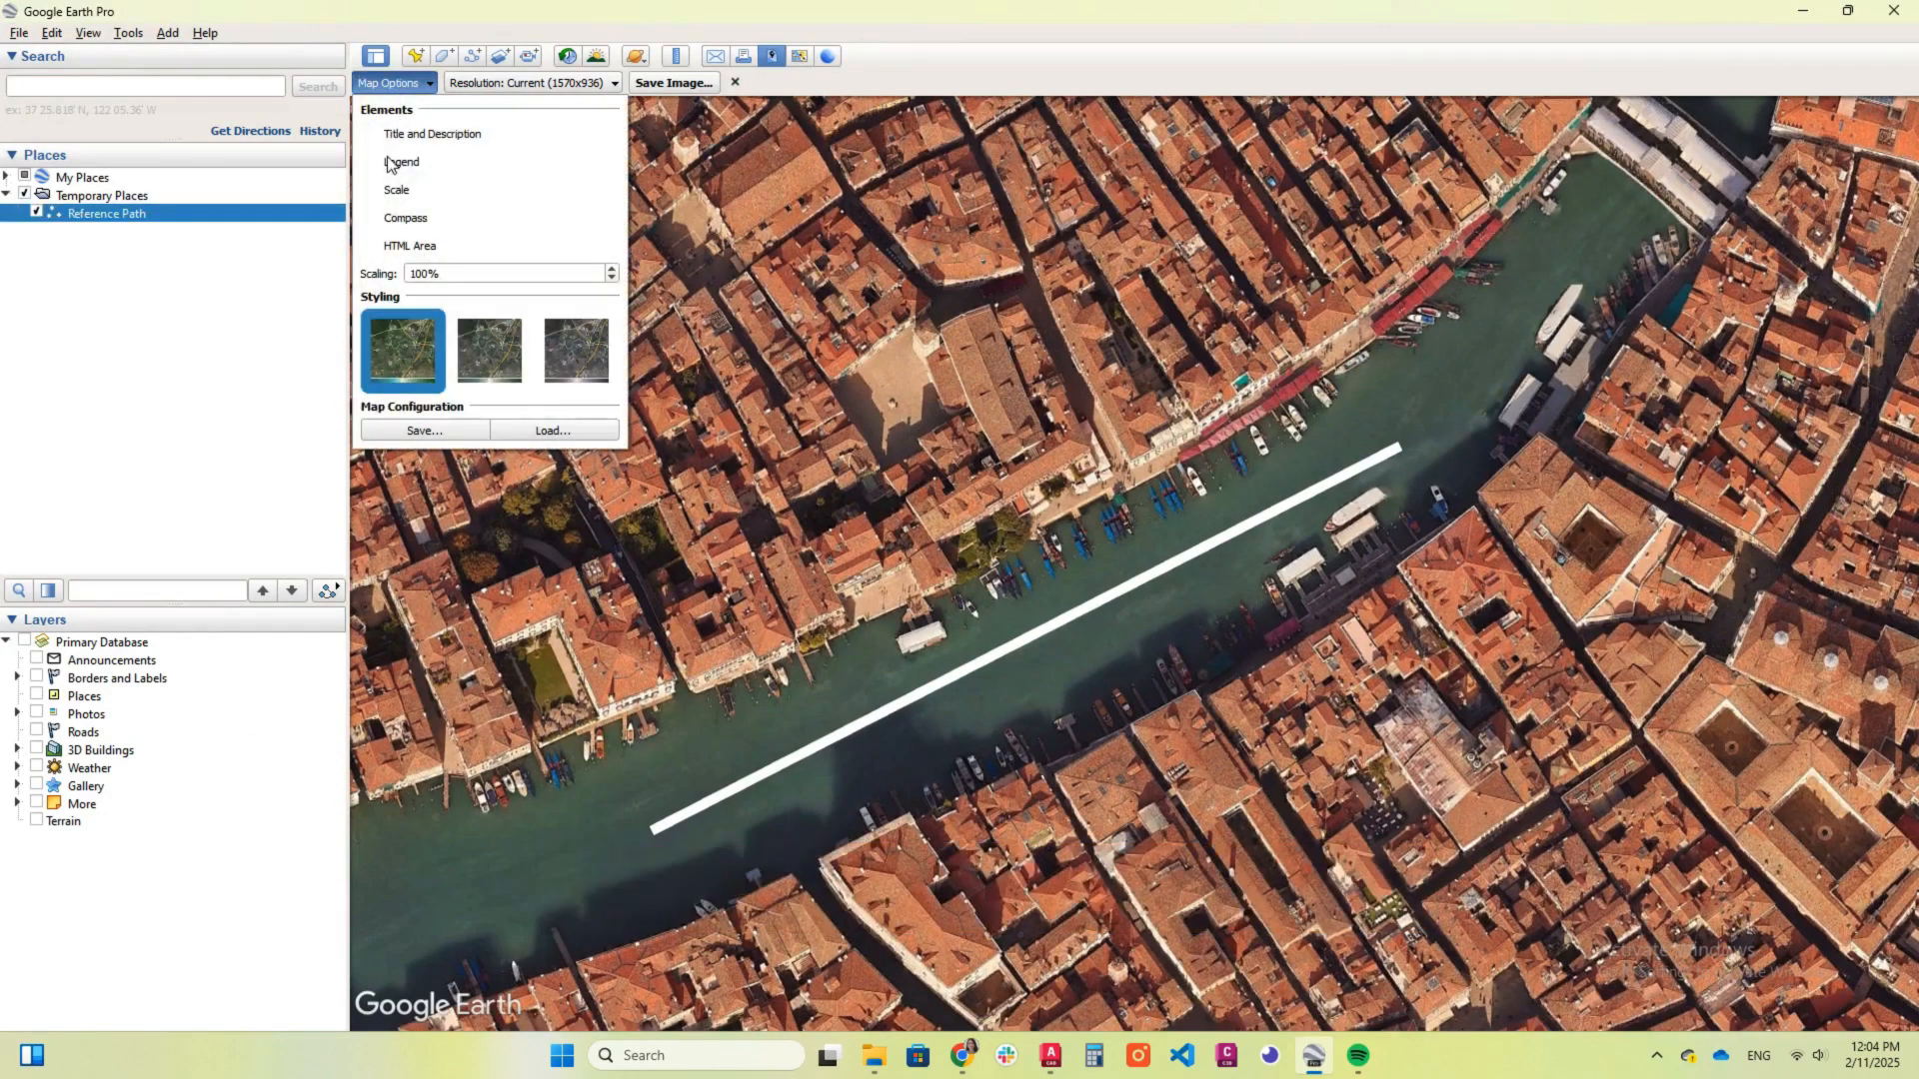
click(428, 86)
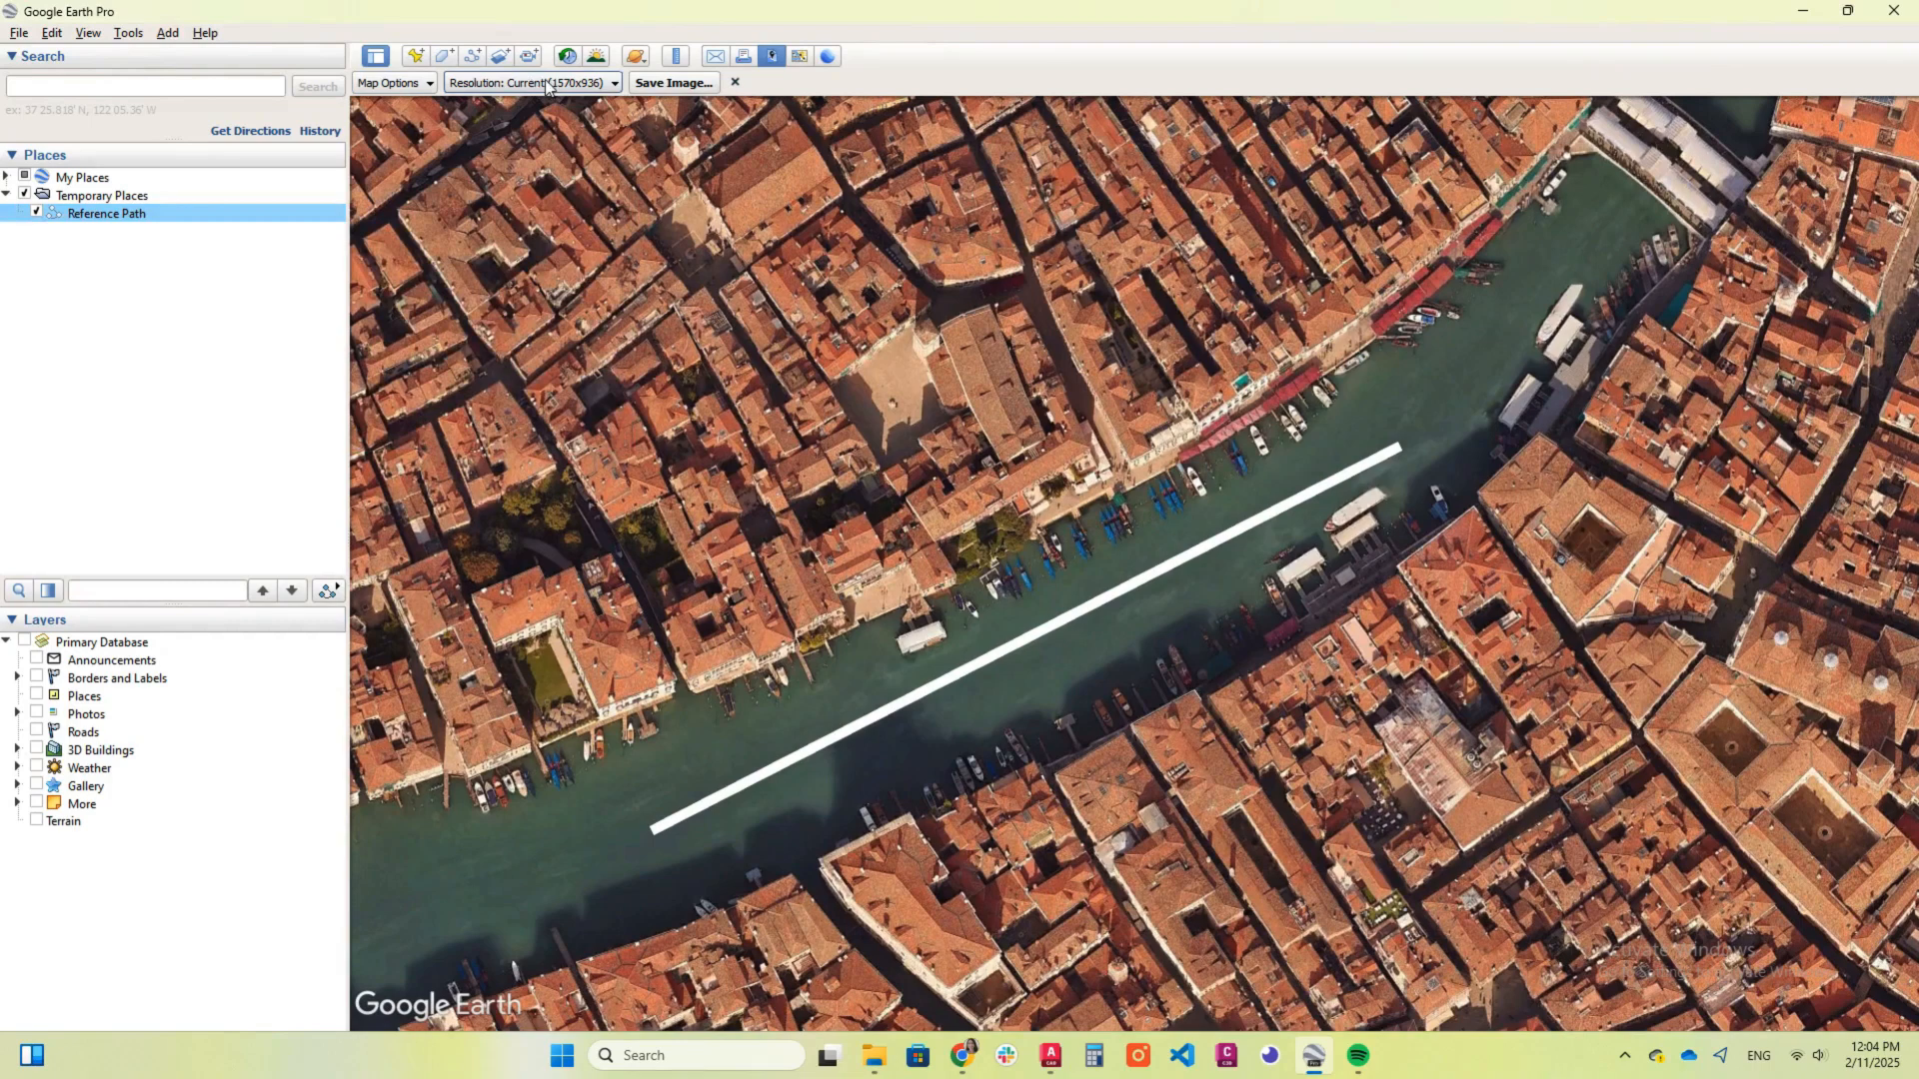
click(675, 84)
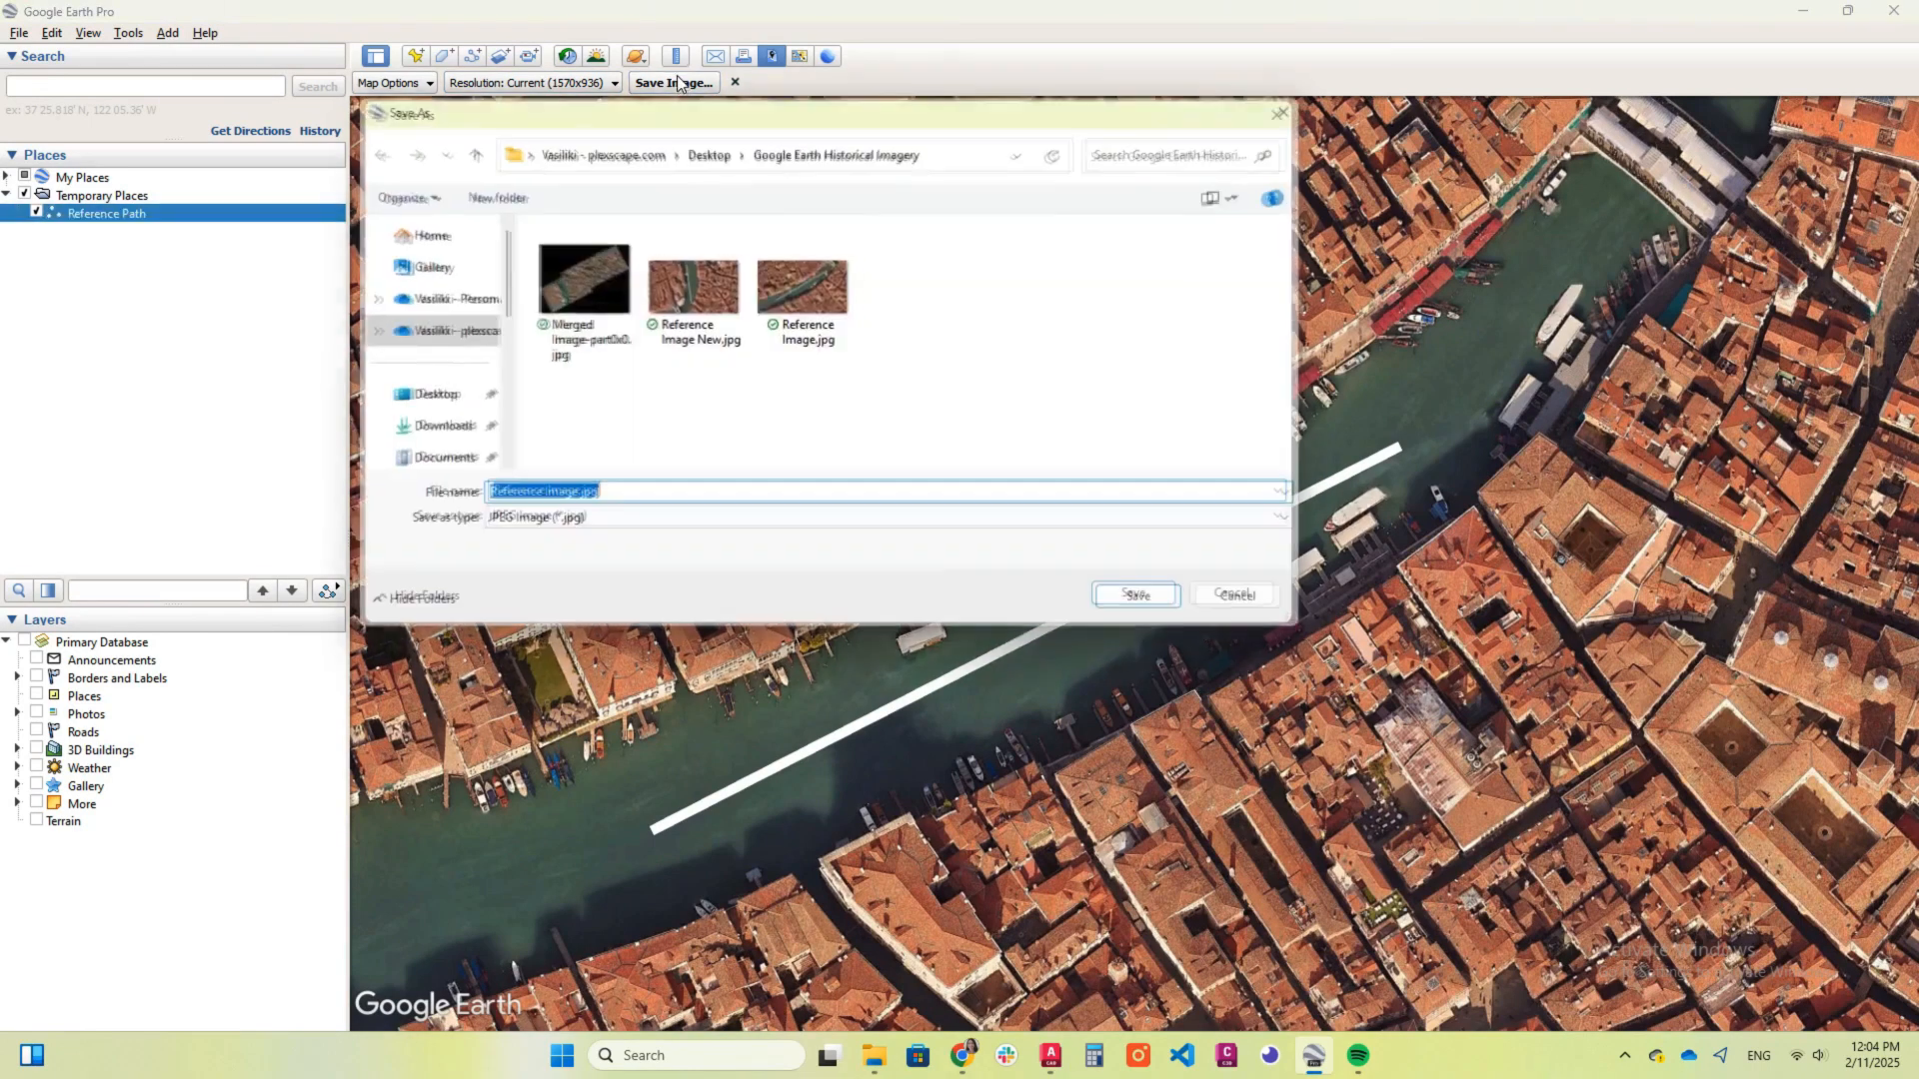
drag(541, 493, 512, 493)
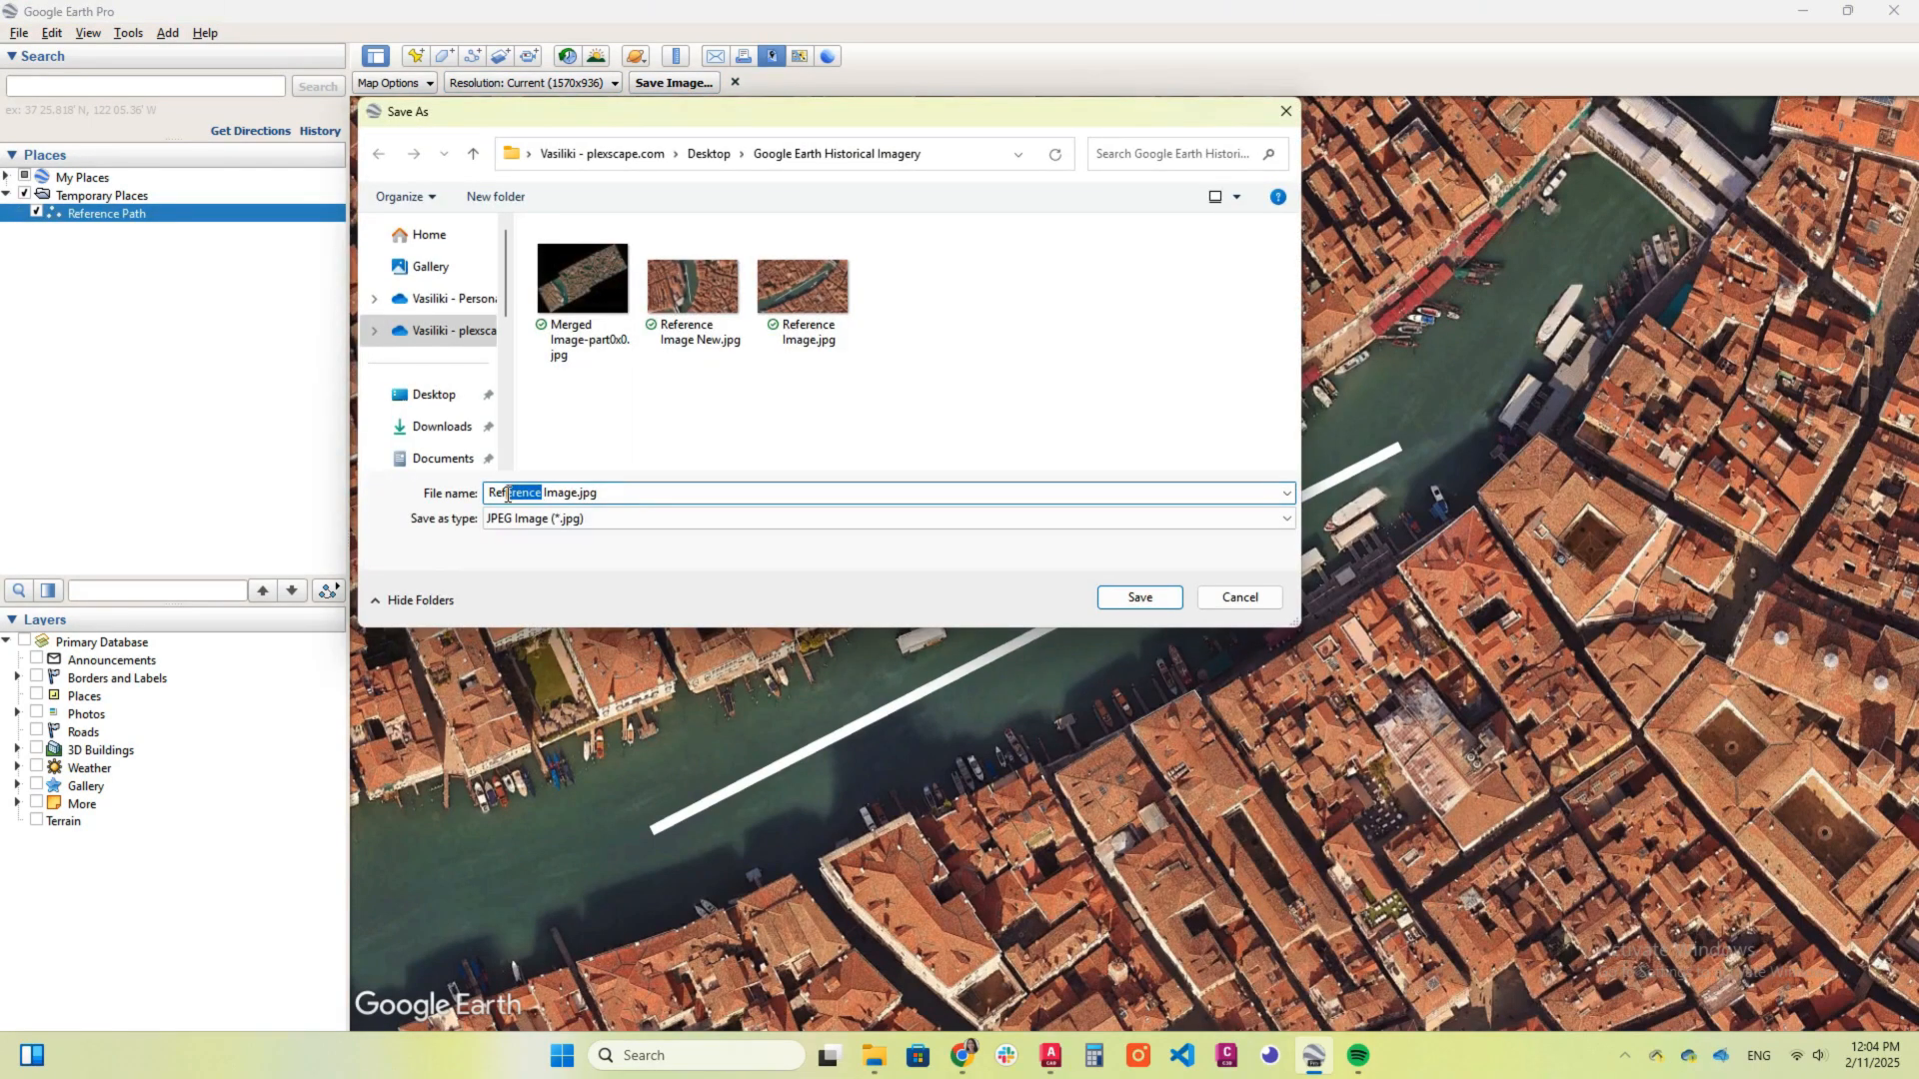
click(1141, 598)
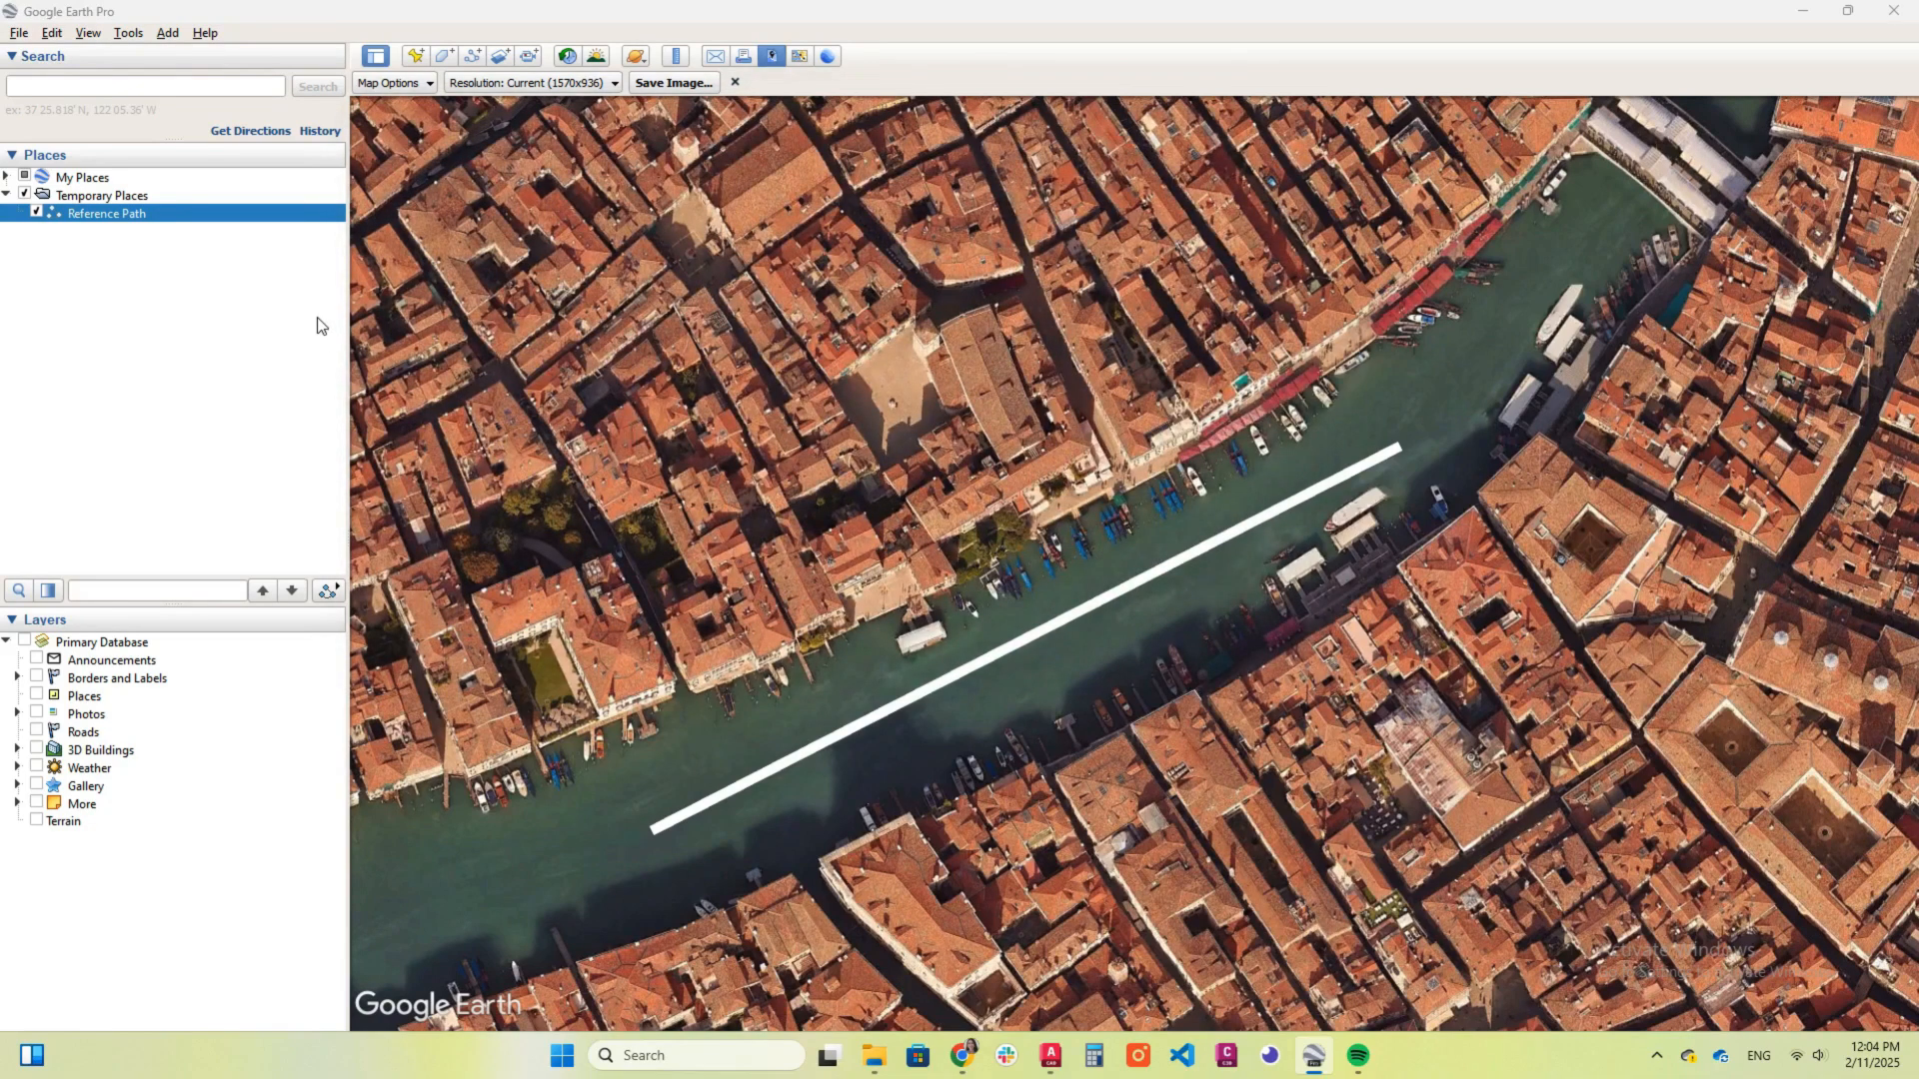
Step: Add a placemark named "Ref Image" at its default location in the view
click(413, 57)
click(381, 193)
text(Re)
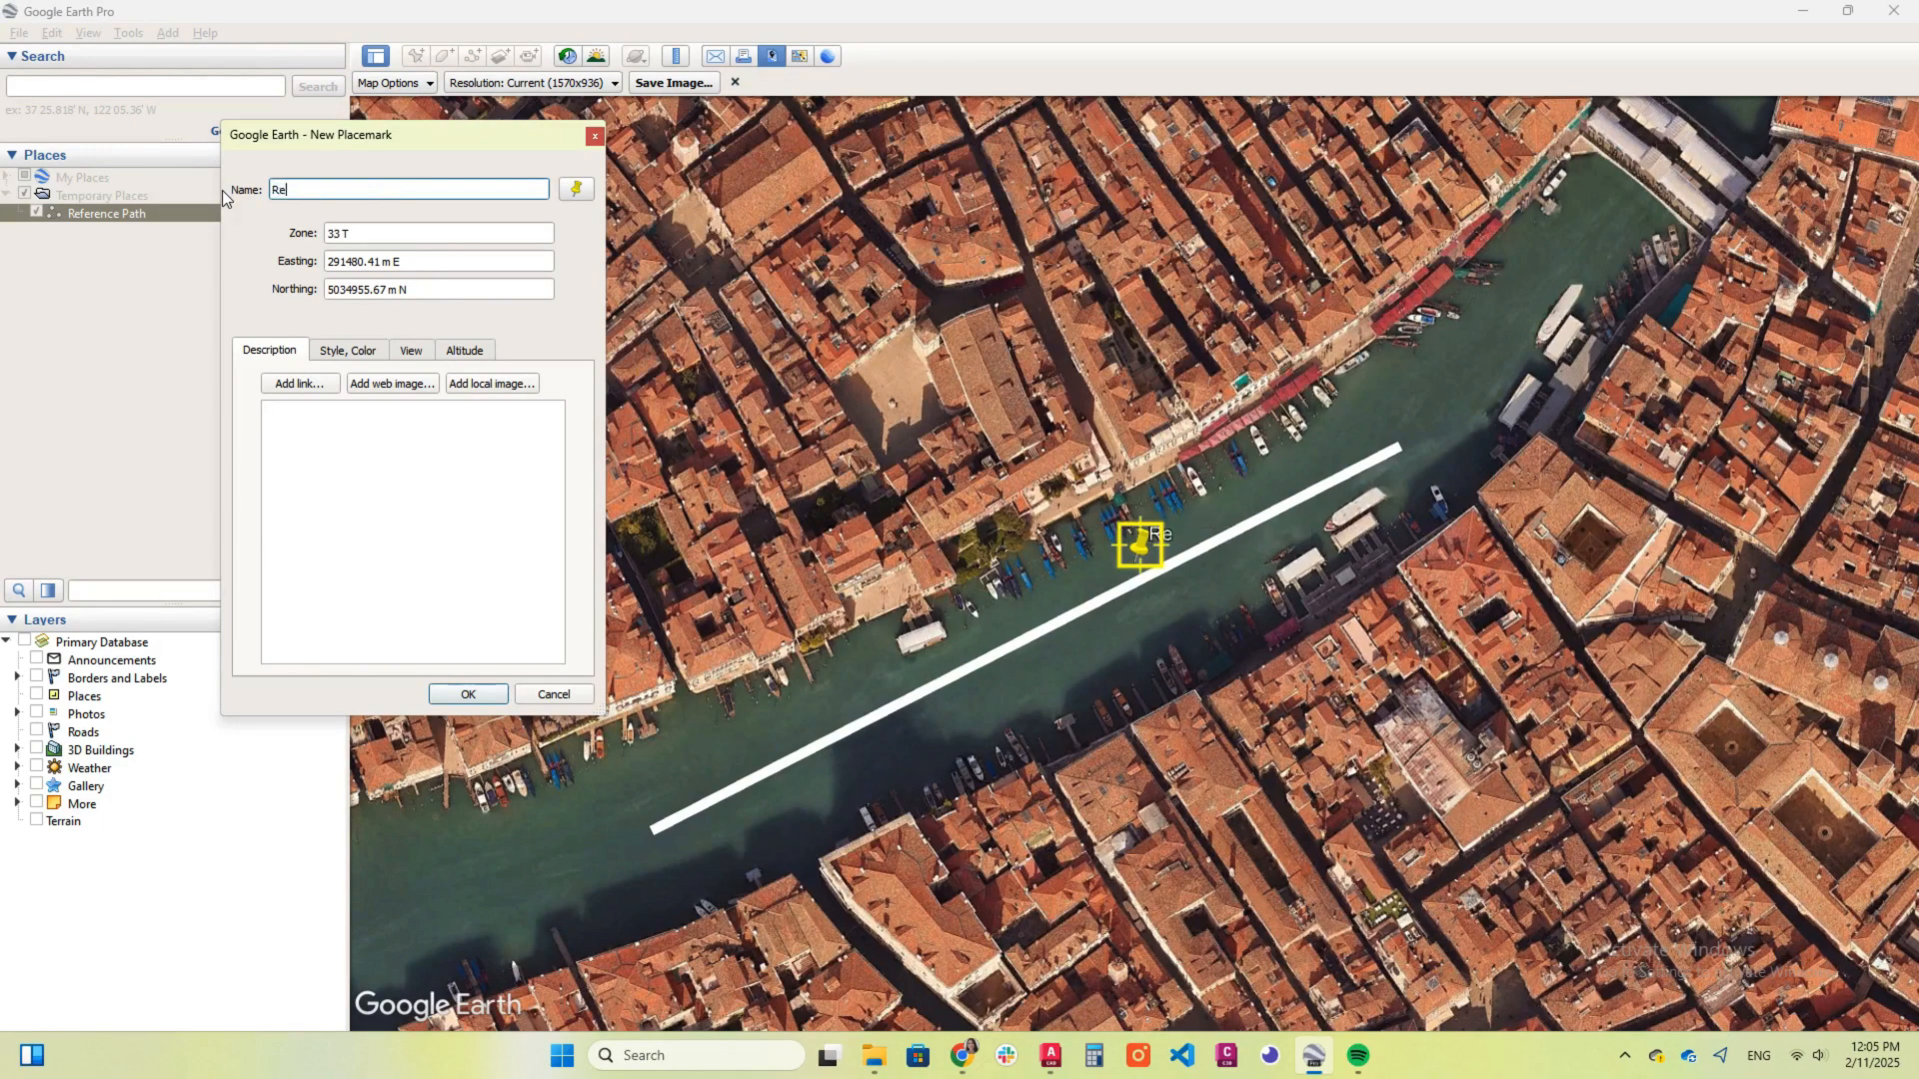
text(f Image)
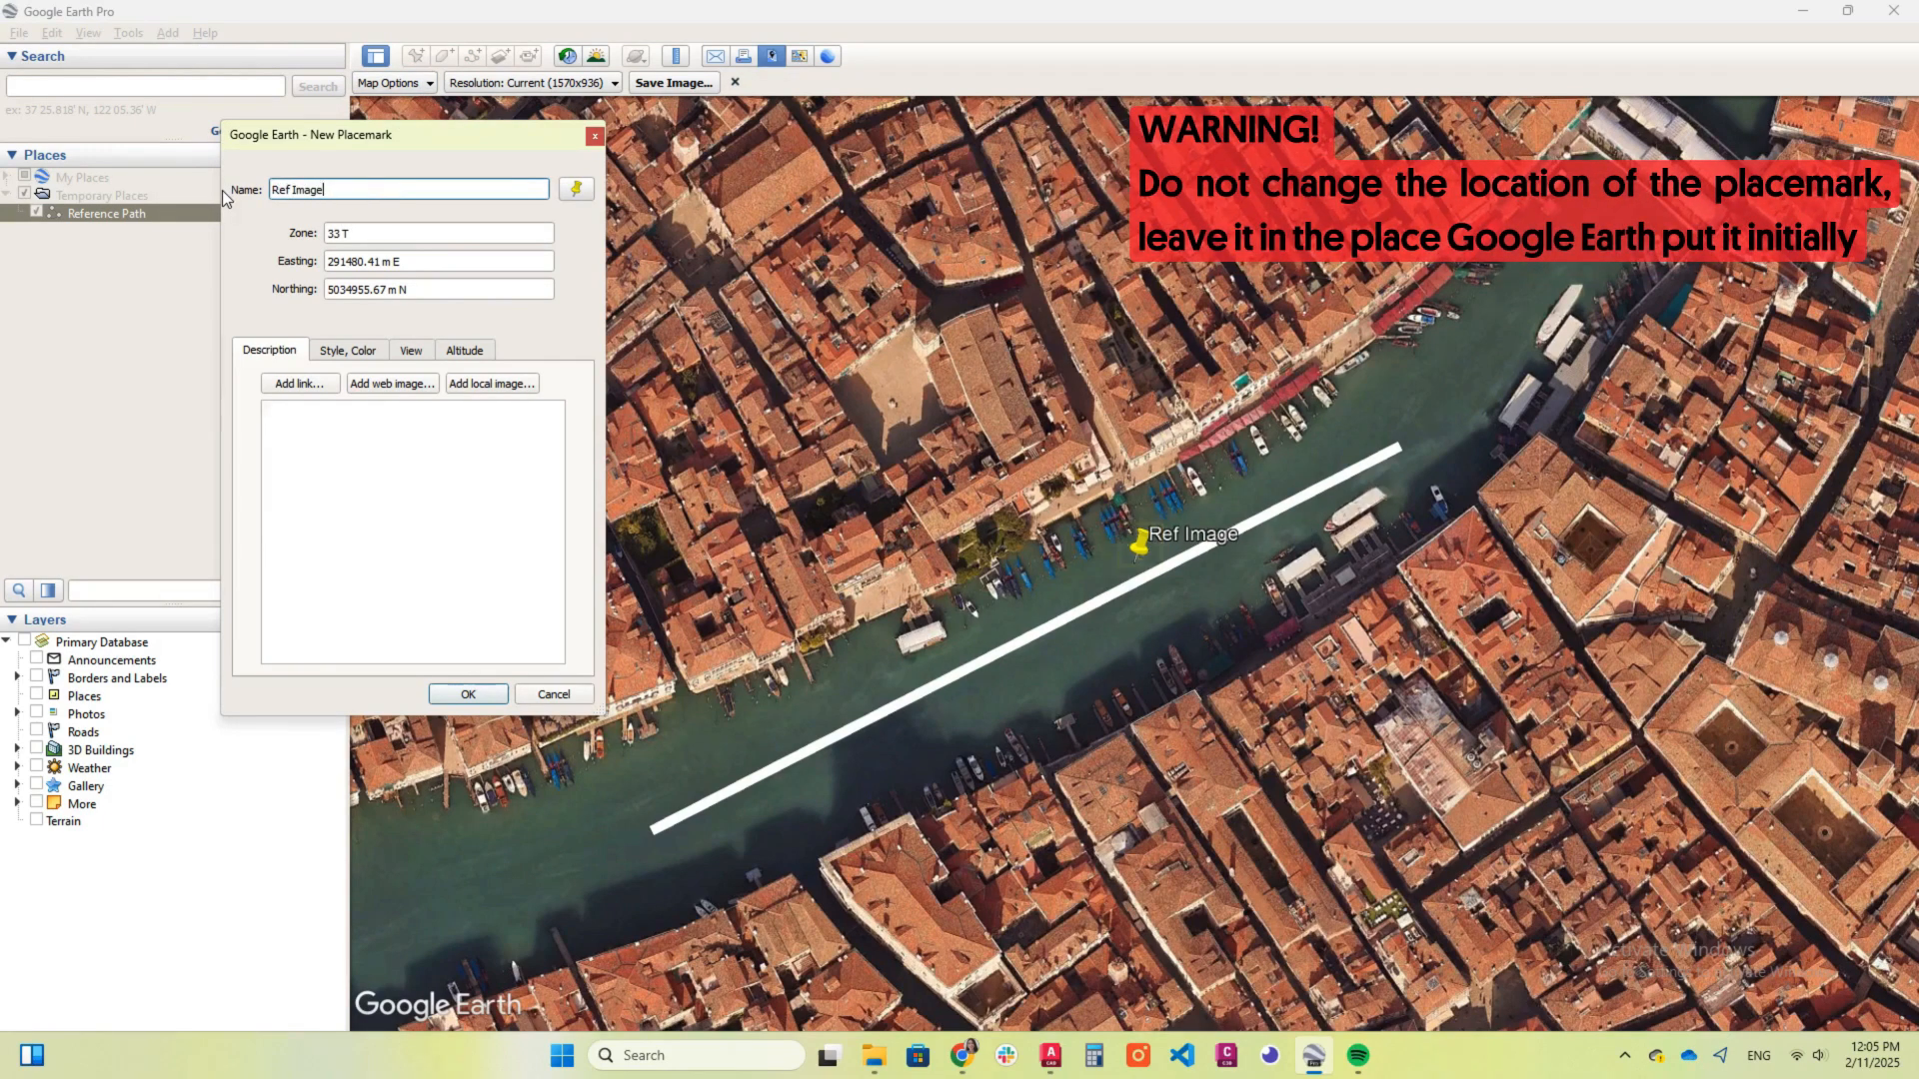
click(461, 694)
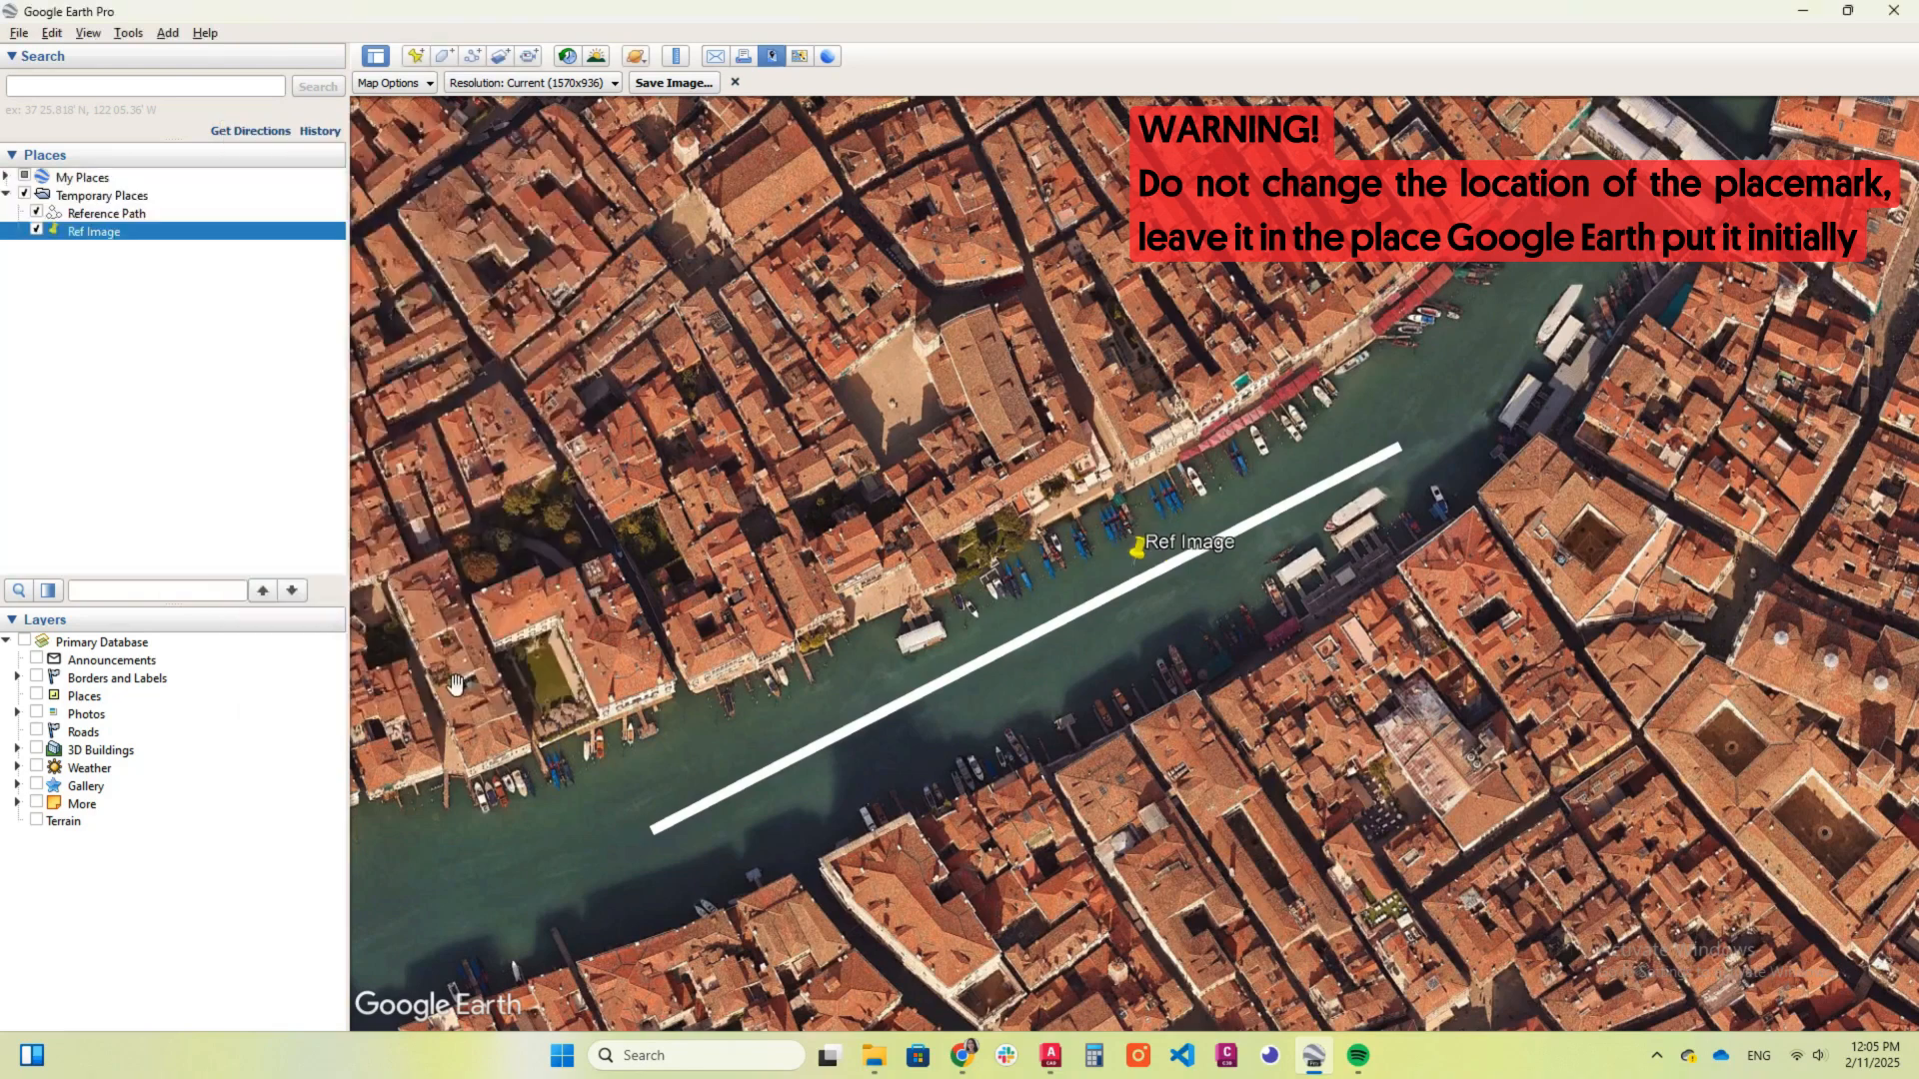
Step: Save the Ref Image placemark as "Ref Image.kml" in KML format in the Google Earth Historical Imagery folder
right_click(117, 240)
click(171, 406)
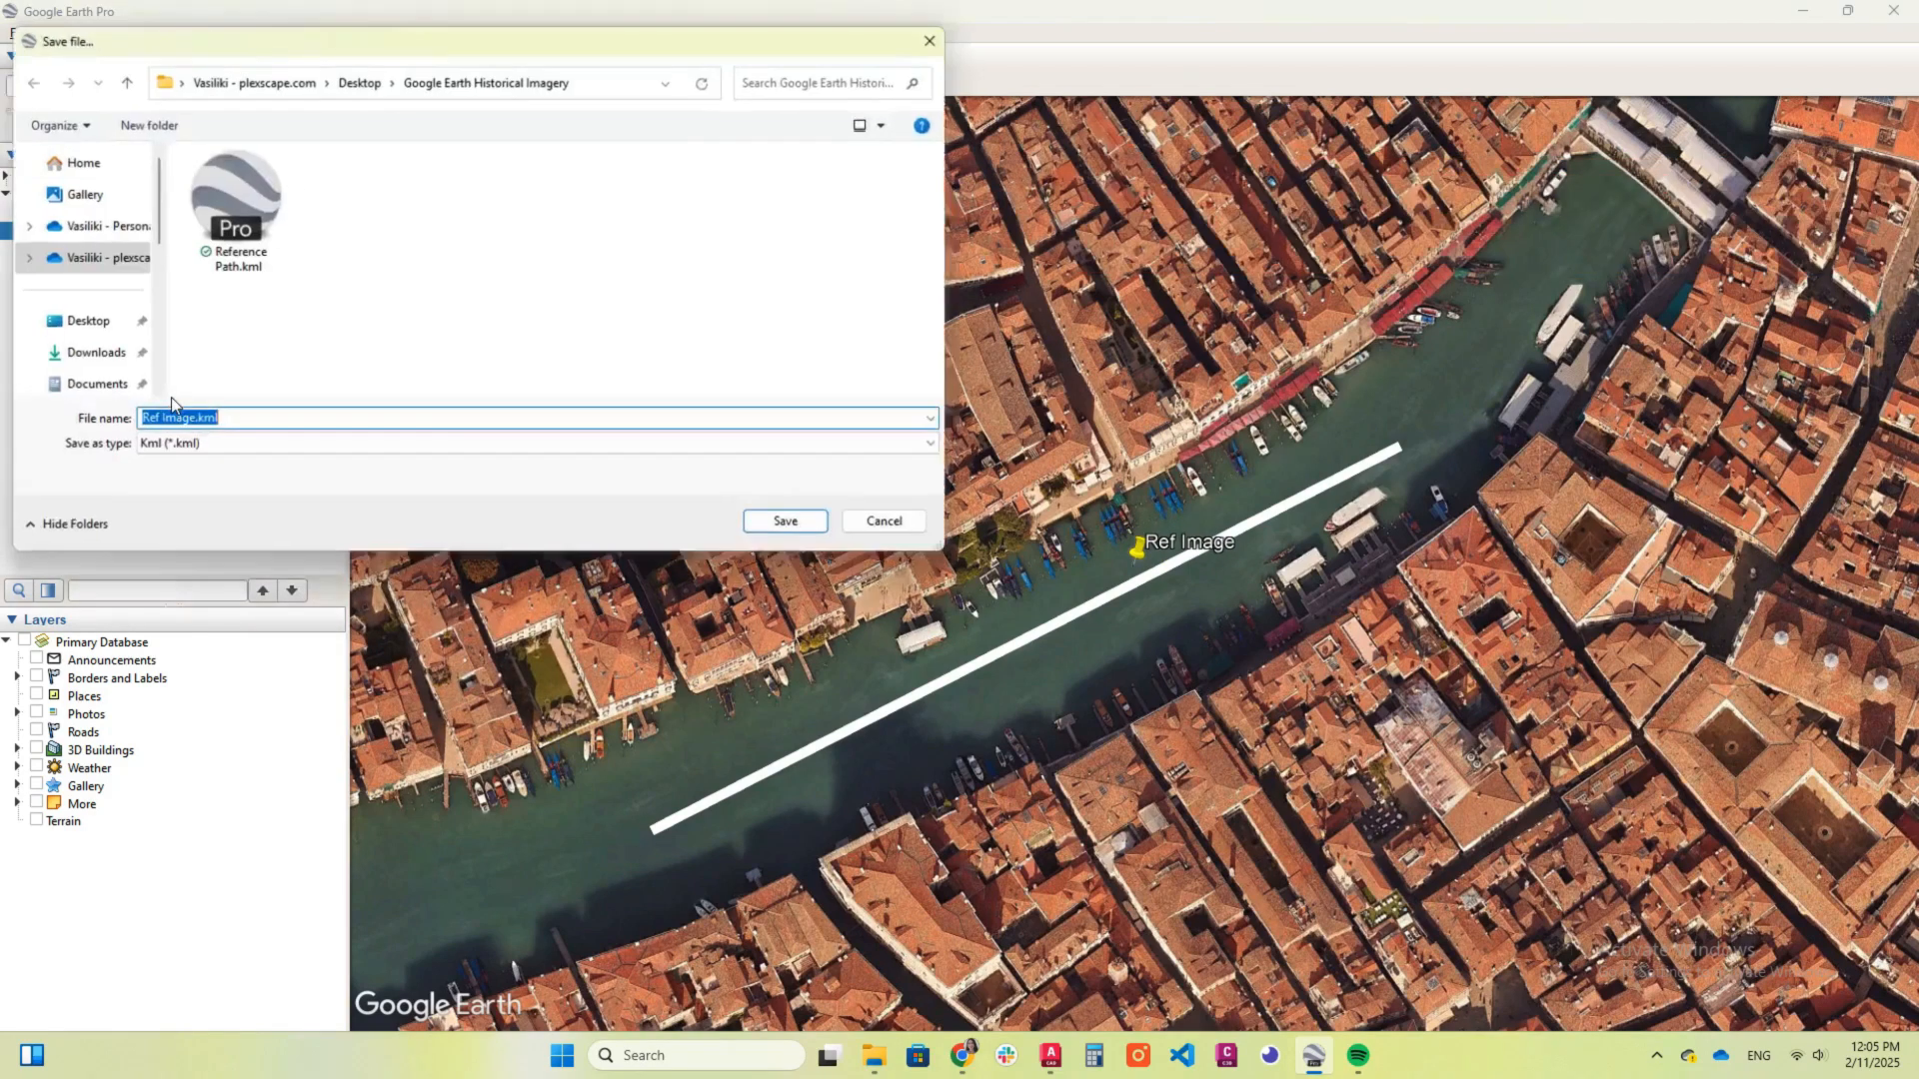
click(240, 446)
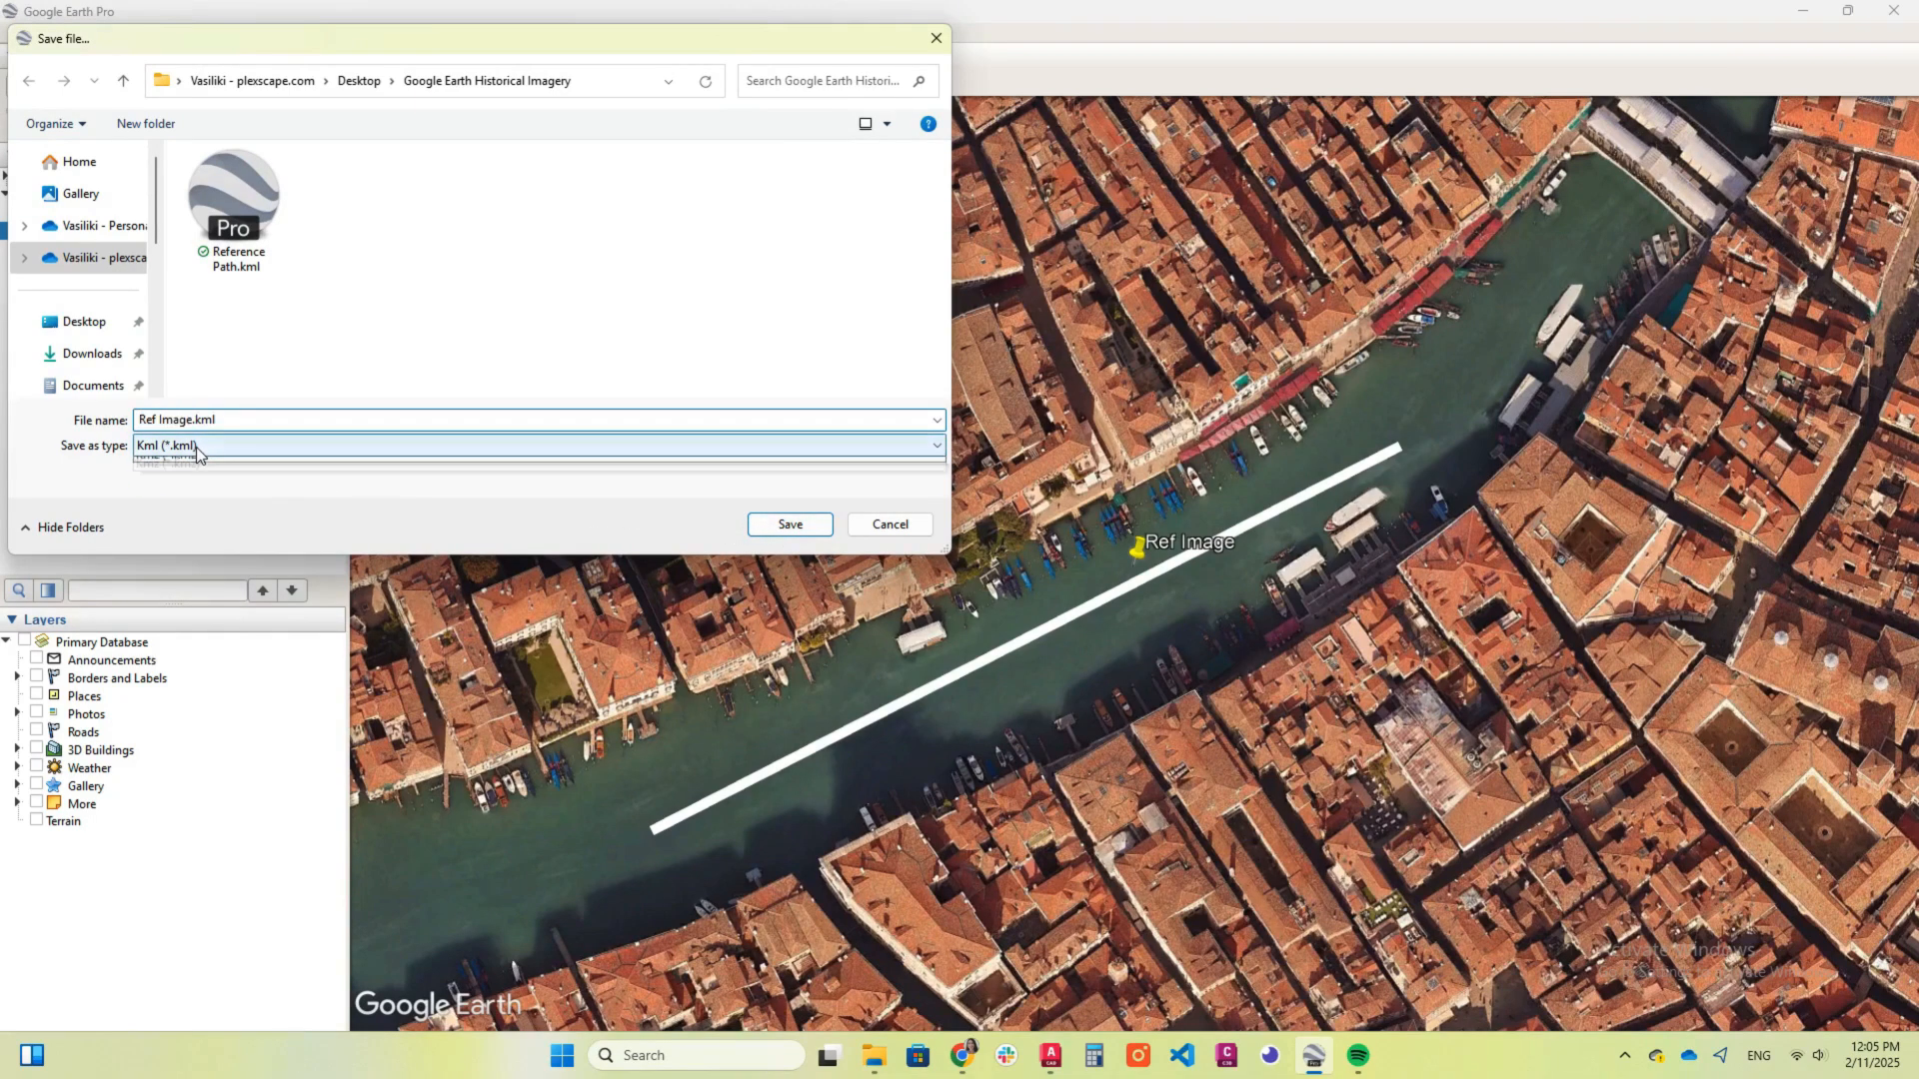
click(196, 446)
click(786, 523)
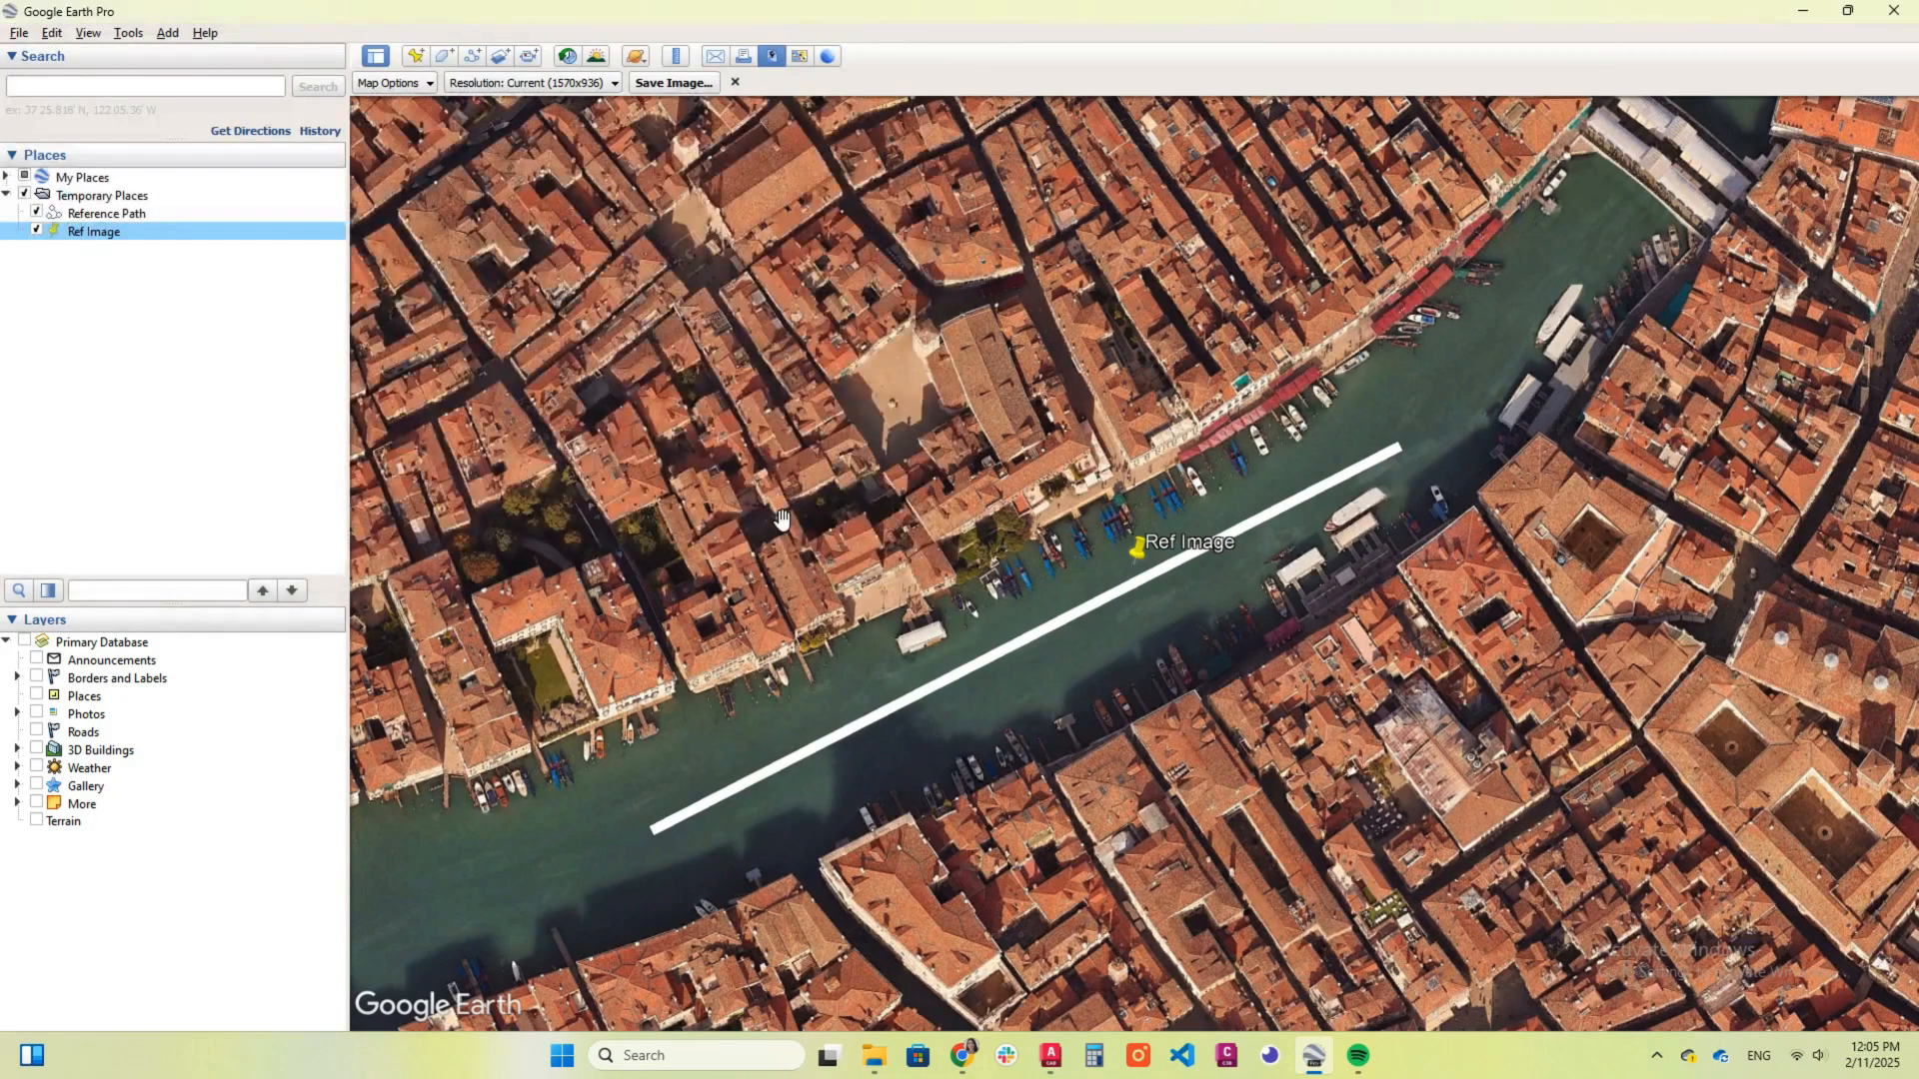
Step: Switch to AutoCAD, search the image files for "ref" and load "Ref Image.jpg" as the reference image
click(1050, 1058)
click(196, 556)
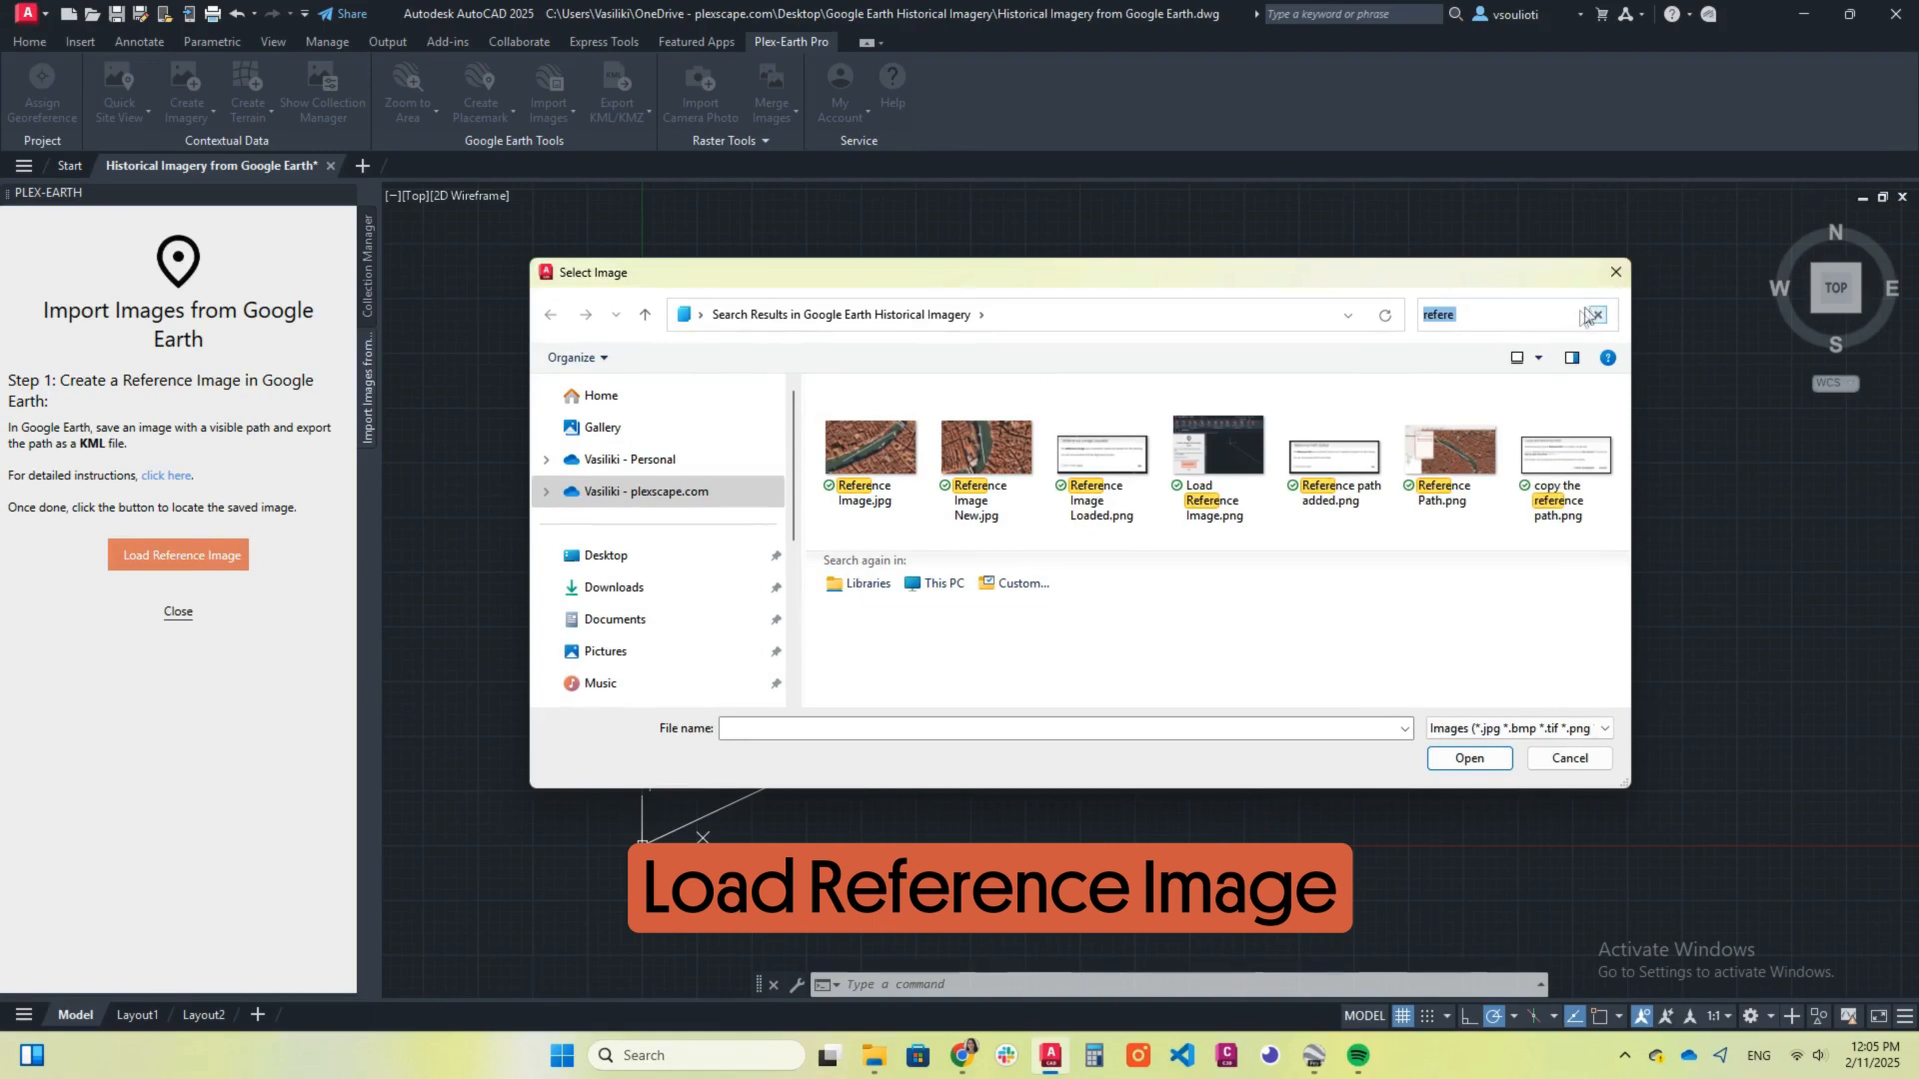
key(BackSpace)
click(869, 462)
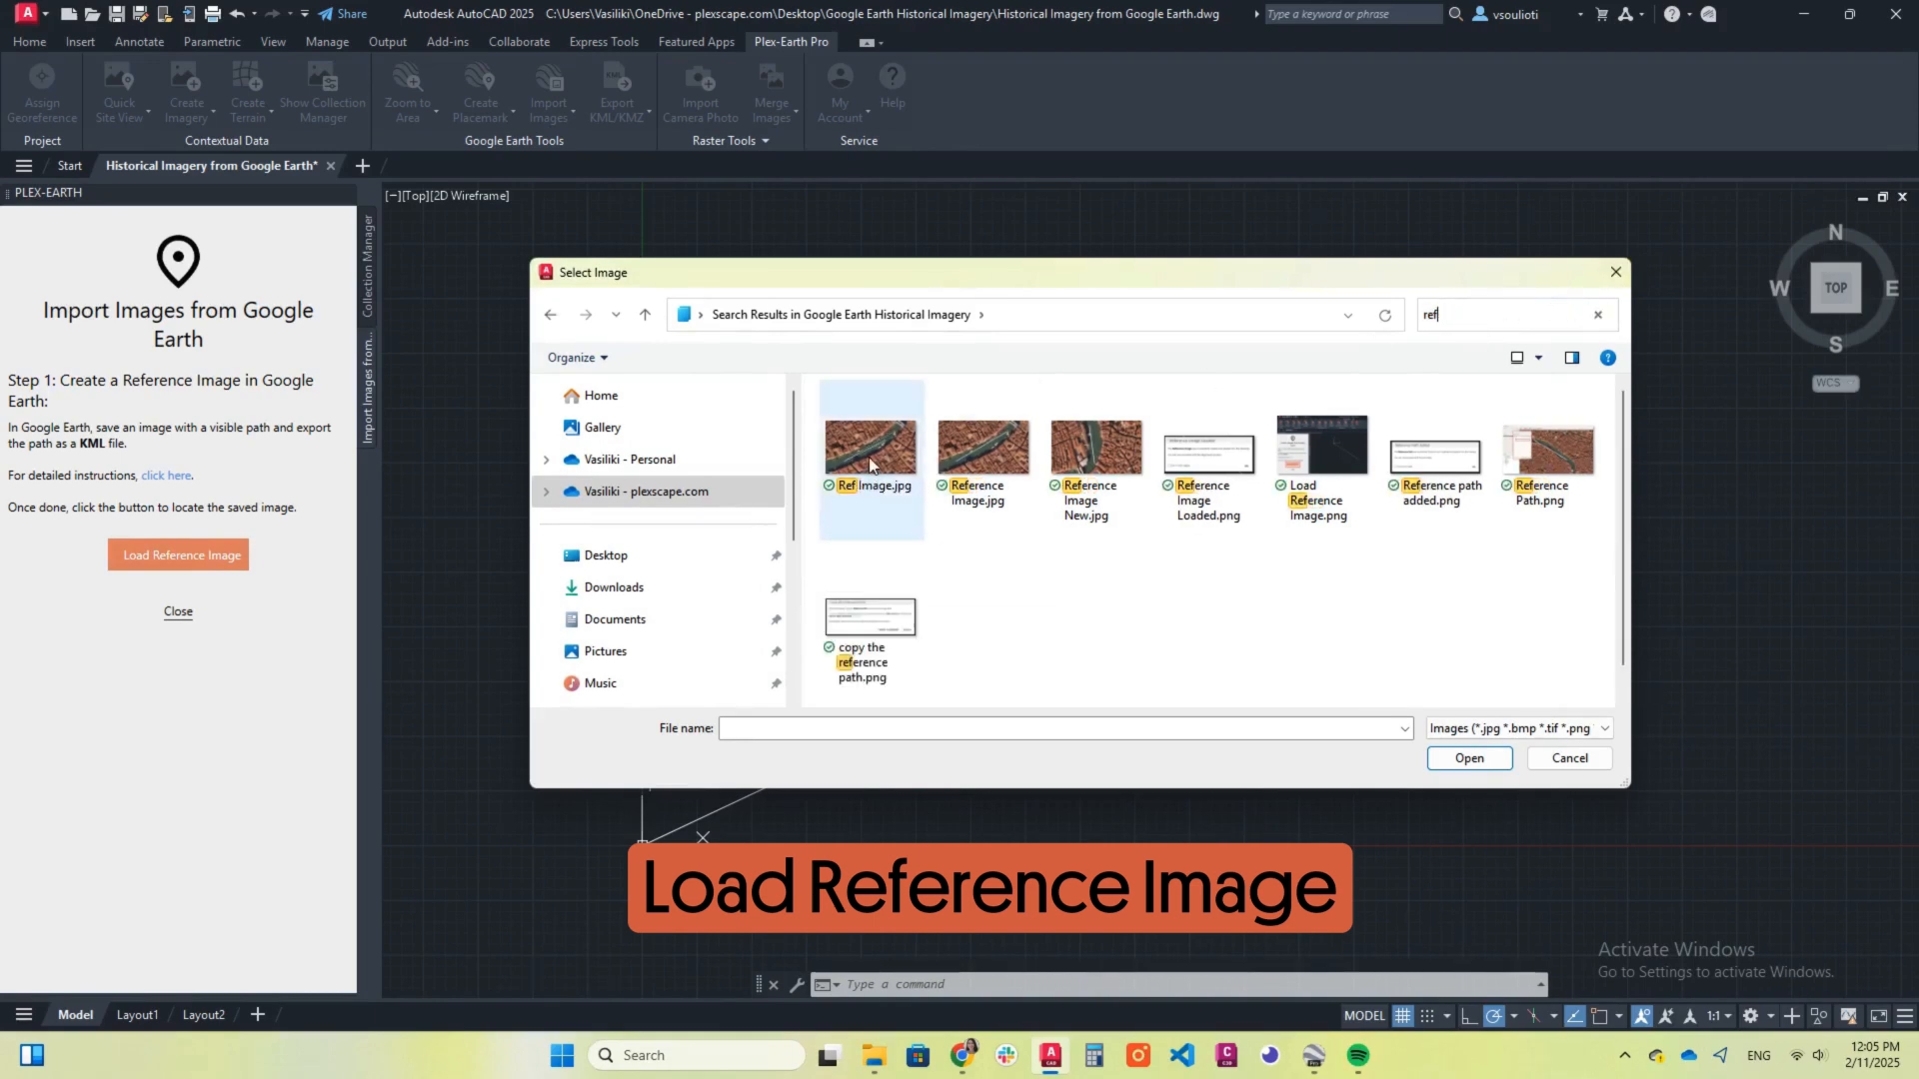
click(1463, 758)
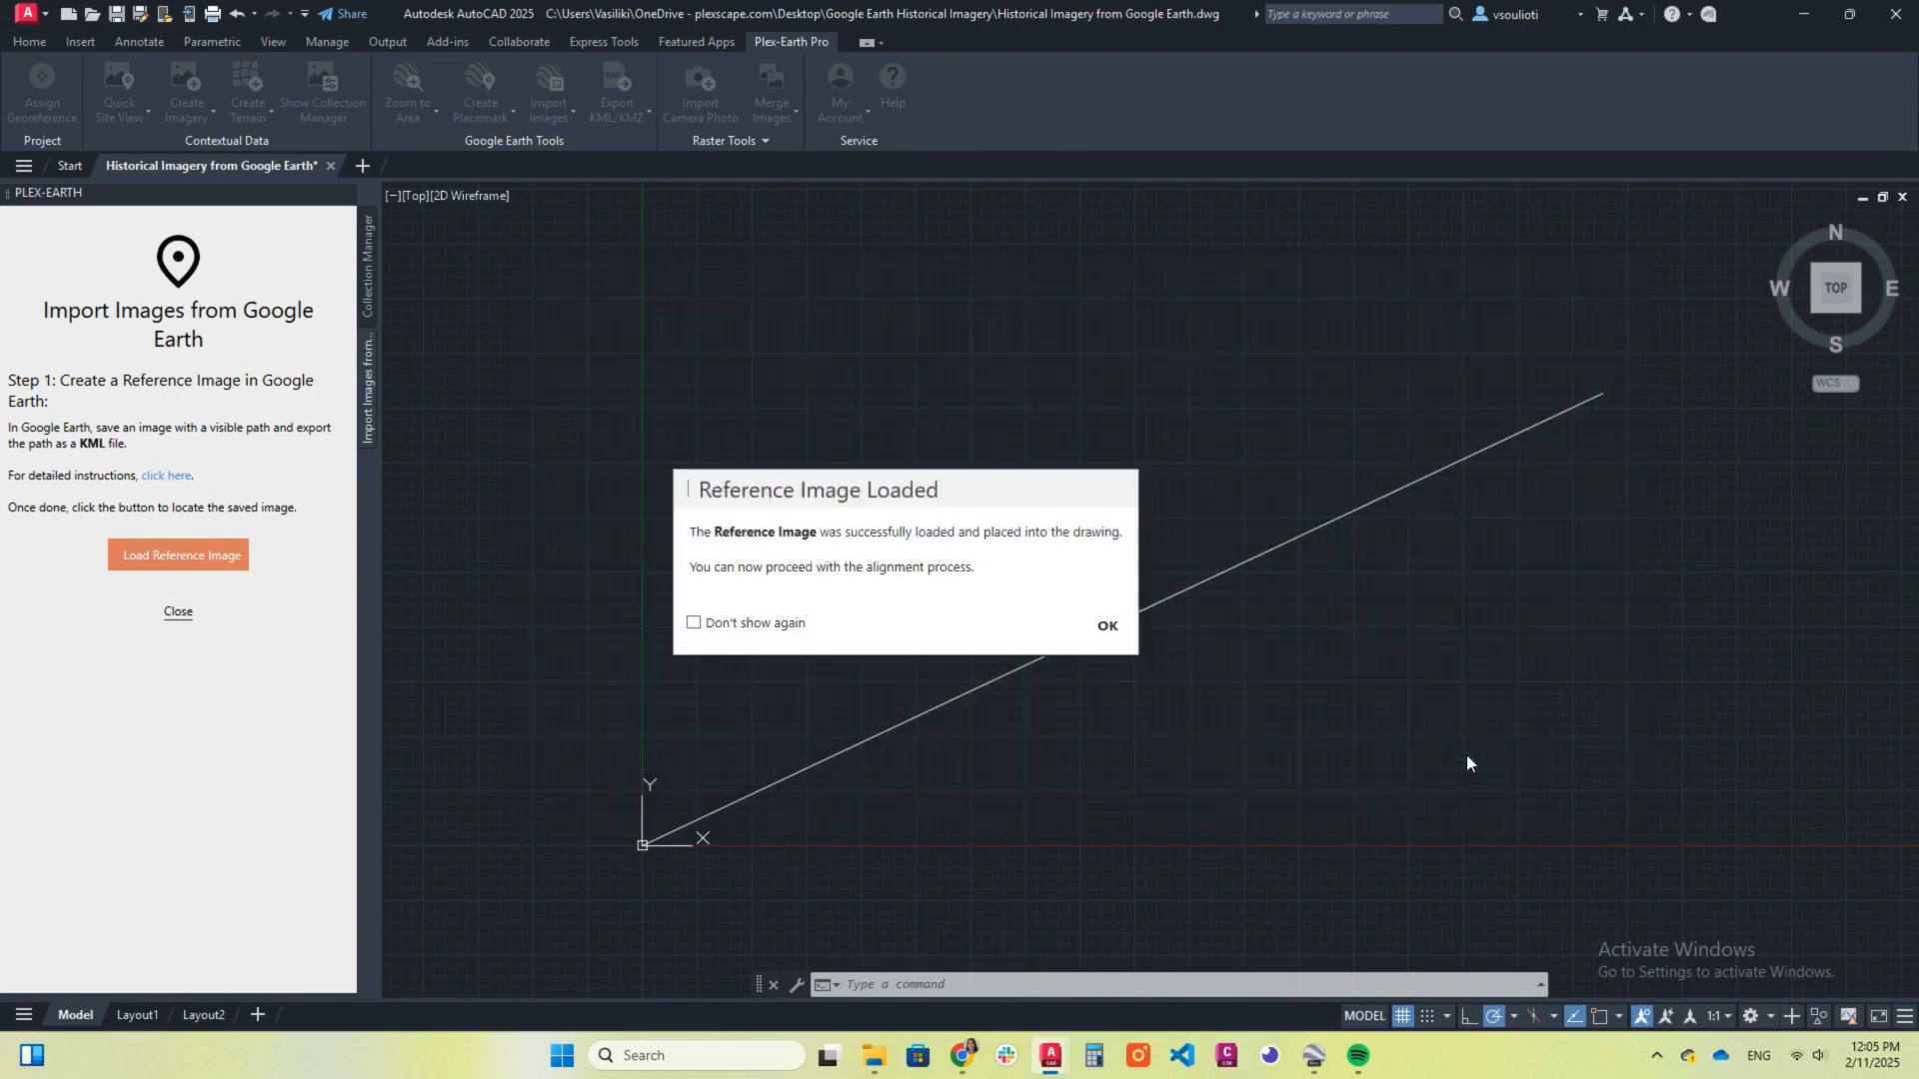
click(1106, 627)
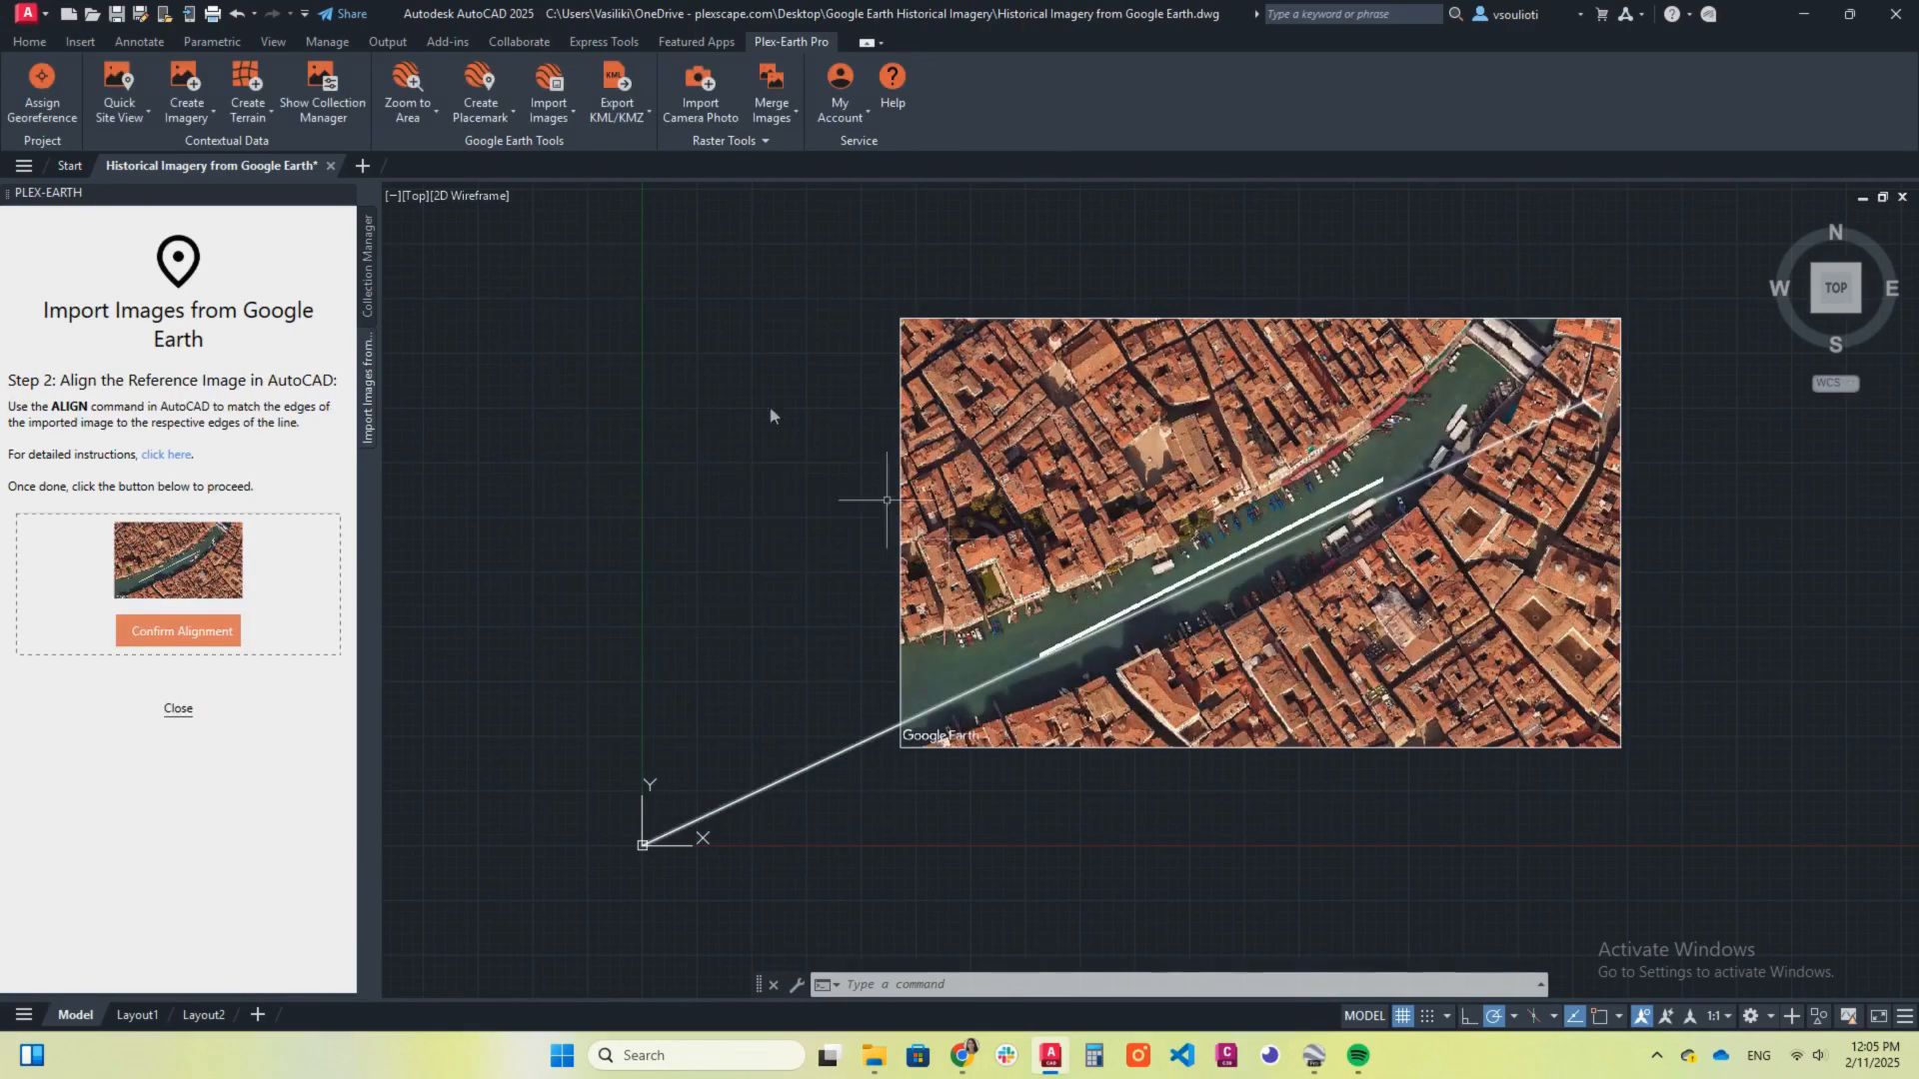
Step: Start ALIGN on the reference image and match the white line's lower-left end to the reference path's start at the origin
click(893, 986)
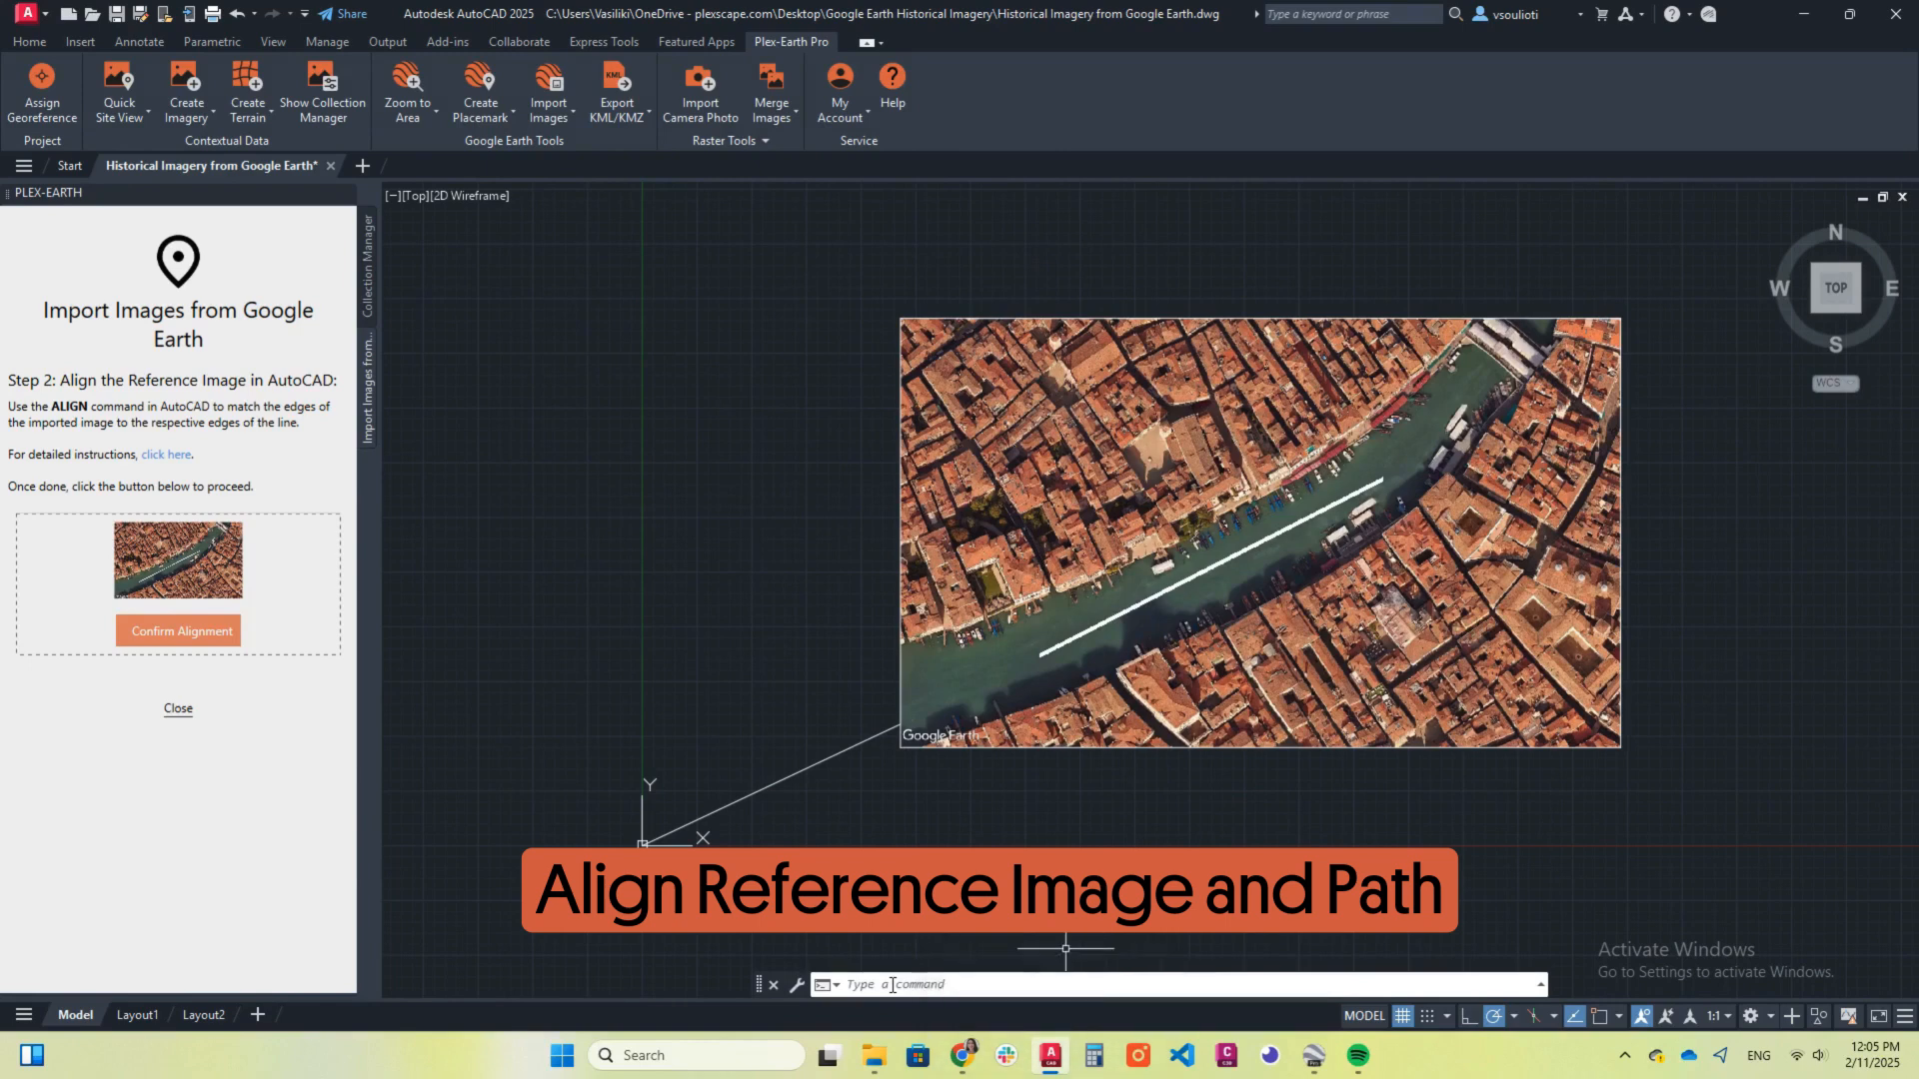
text(align)
key(Return)
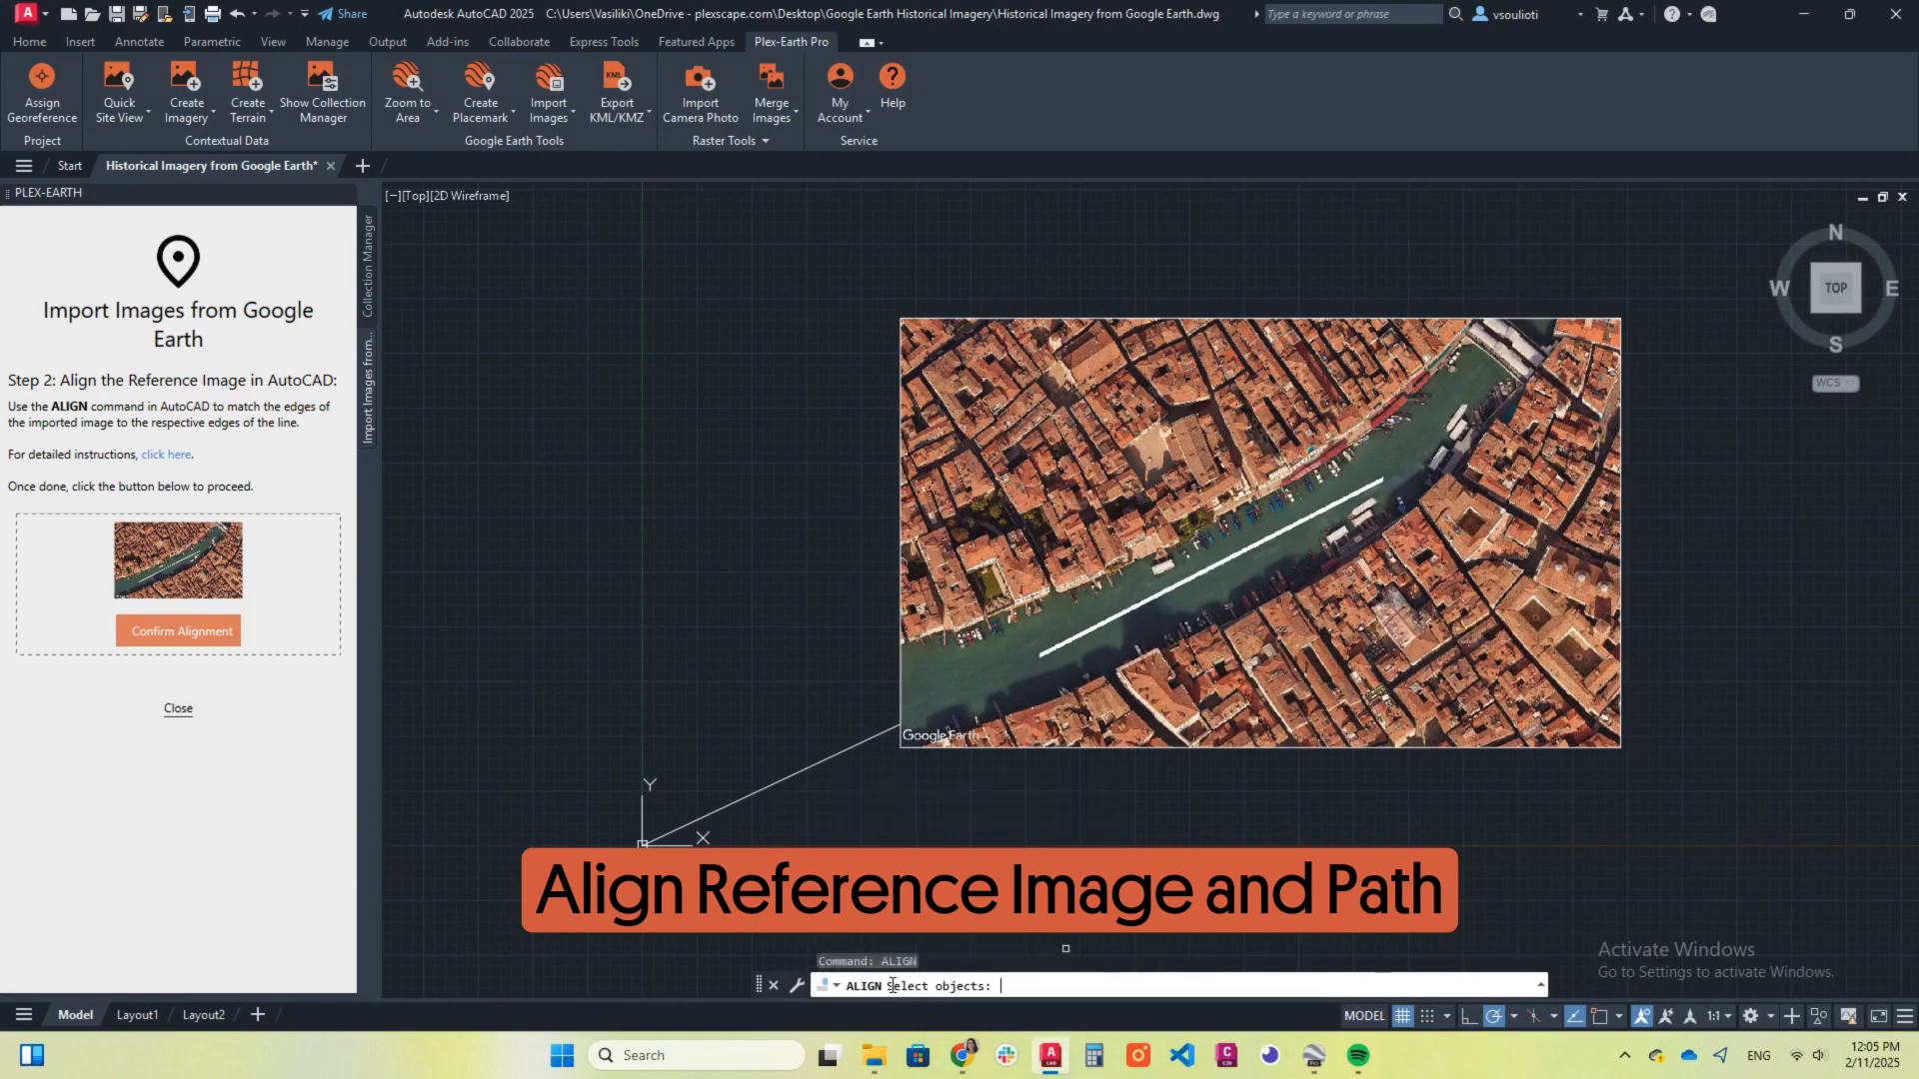
click(1083, 317)
key(Return)
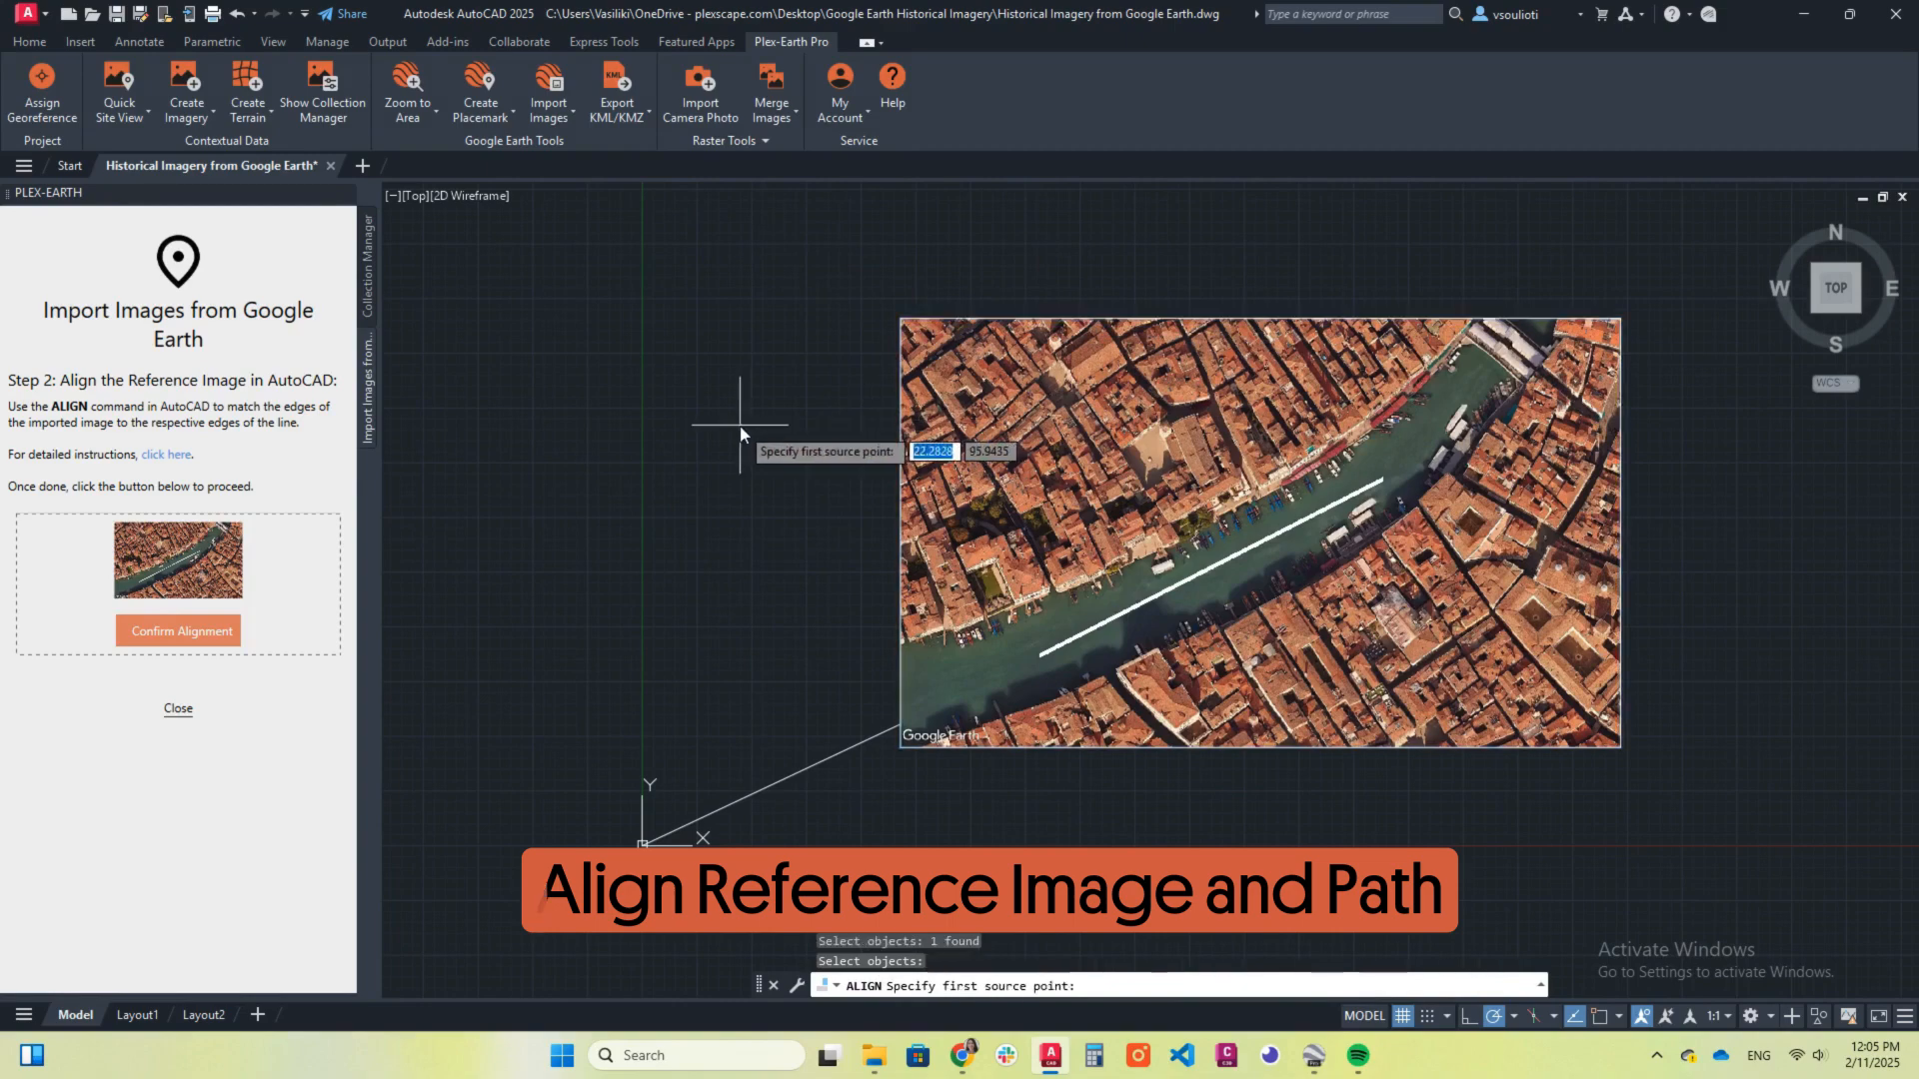
scroll(1026, 672, up, 2)
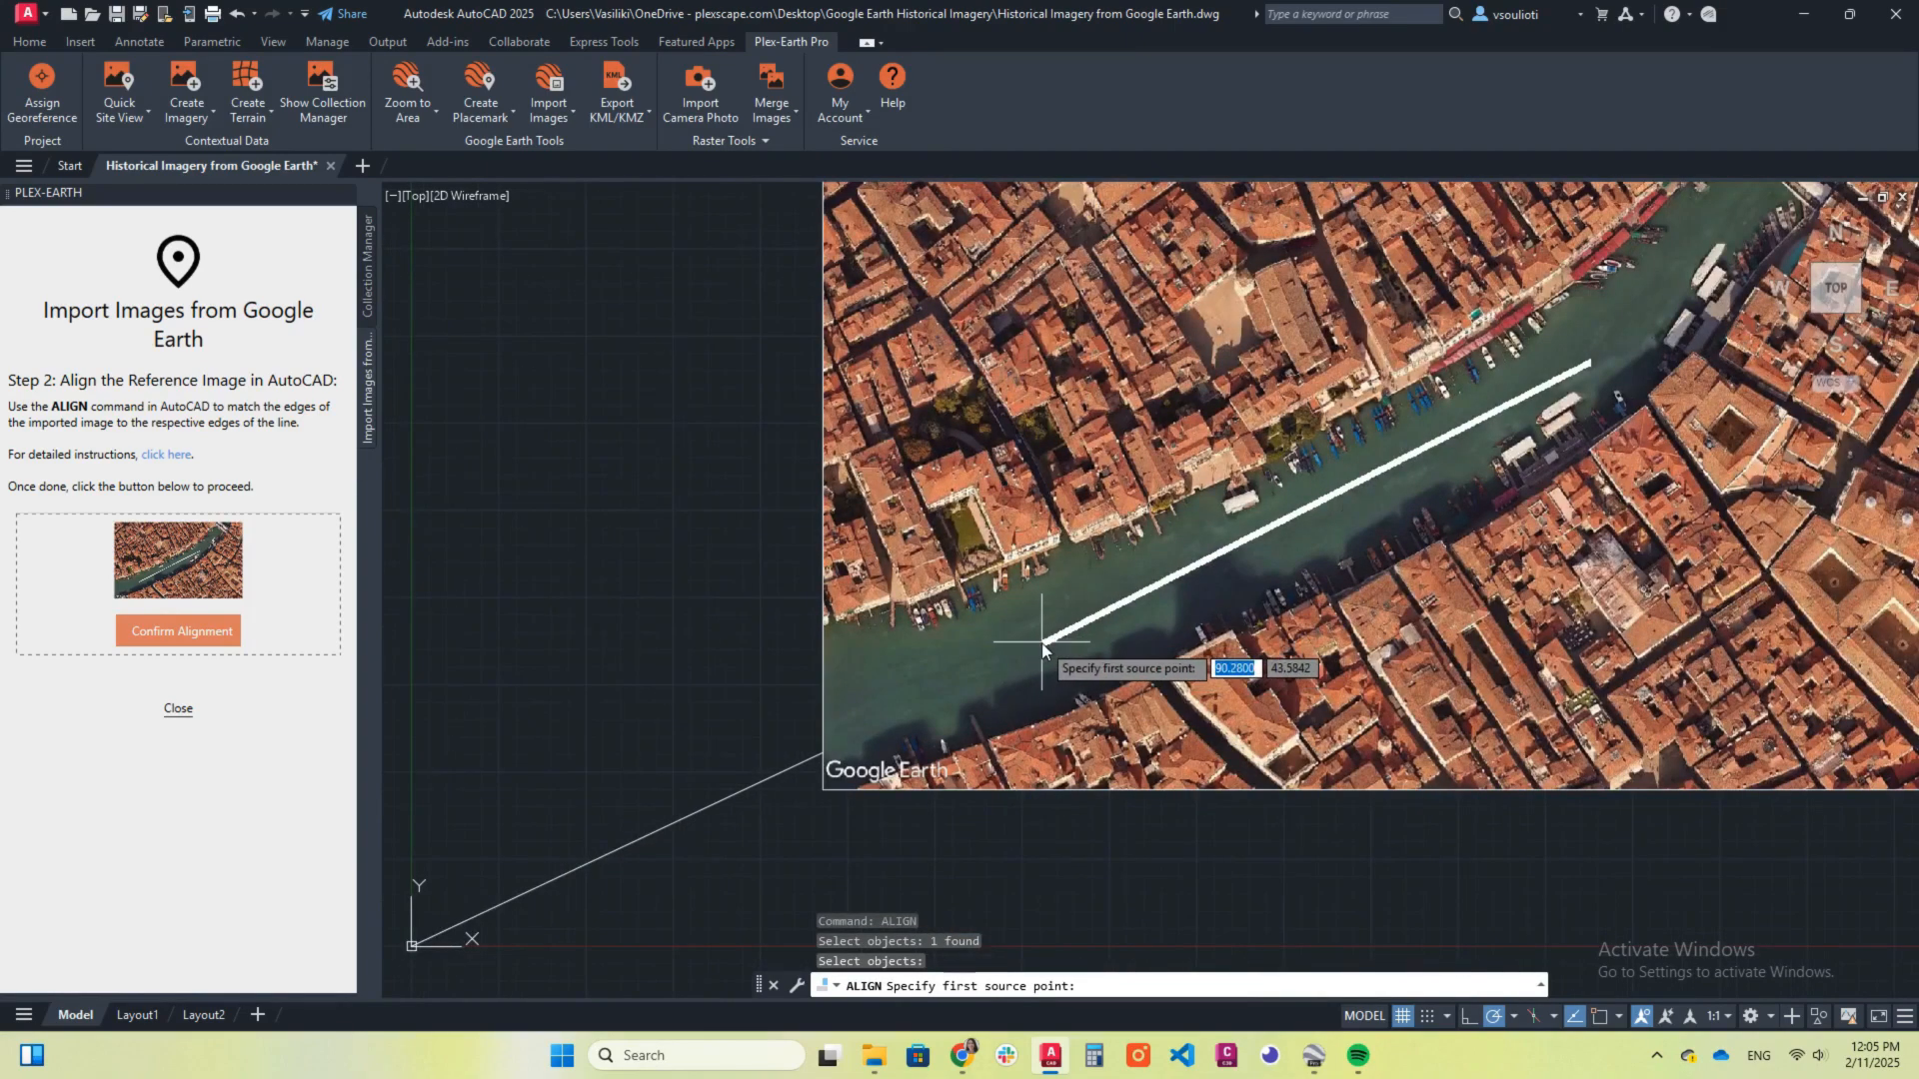
click(1044, 644)
middle_drag(506, 698, 886, 450)
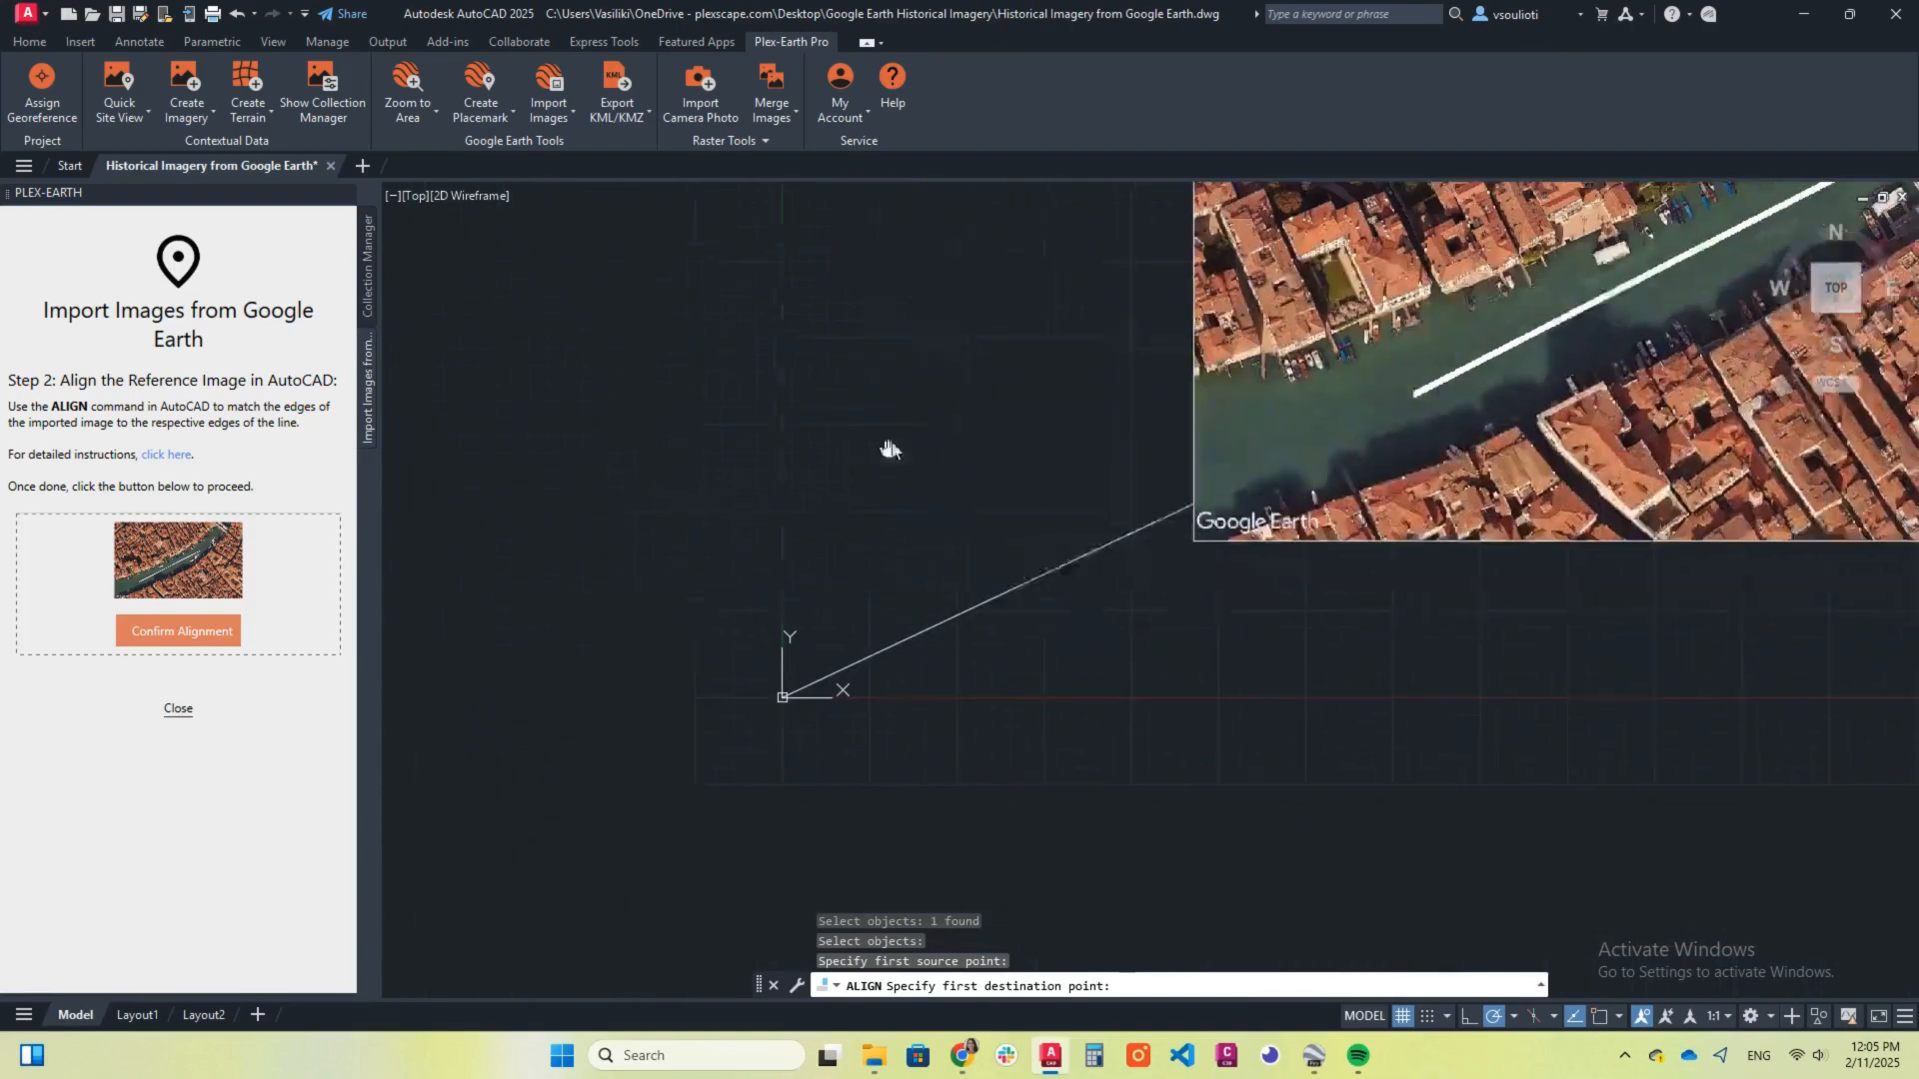
scroll(788, 689, up, 5)
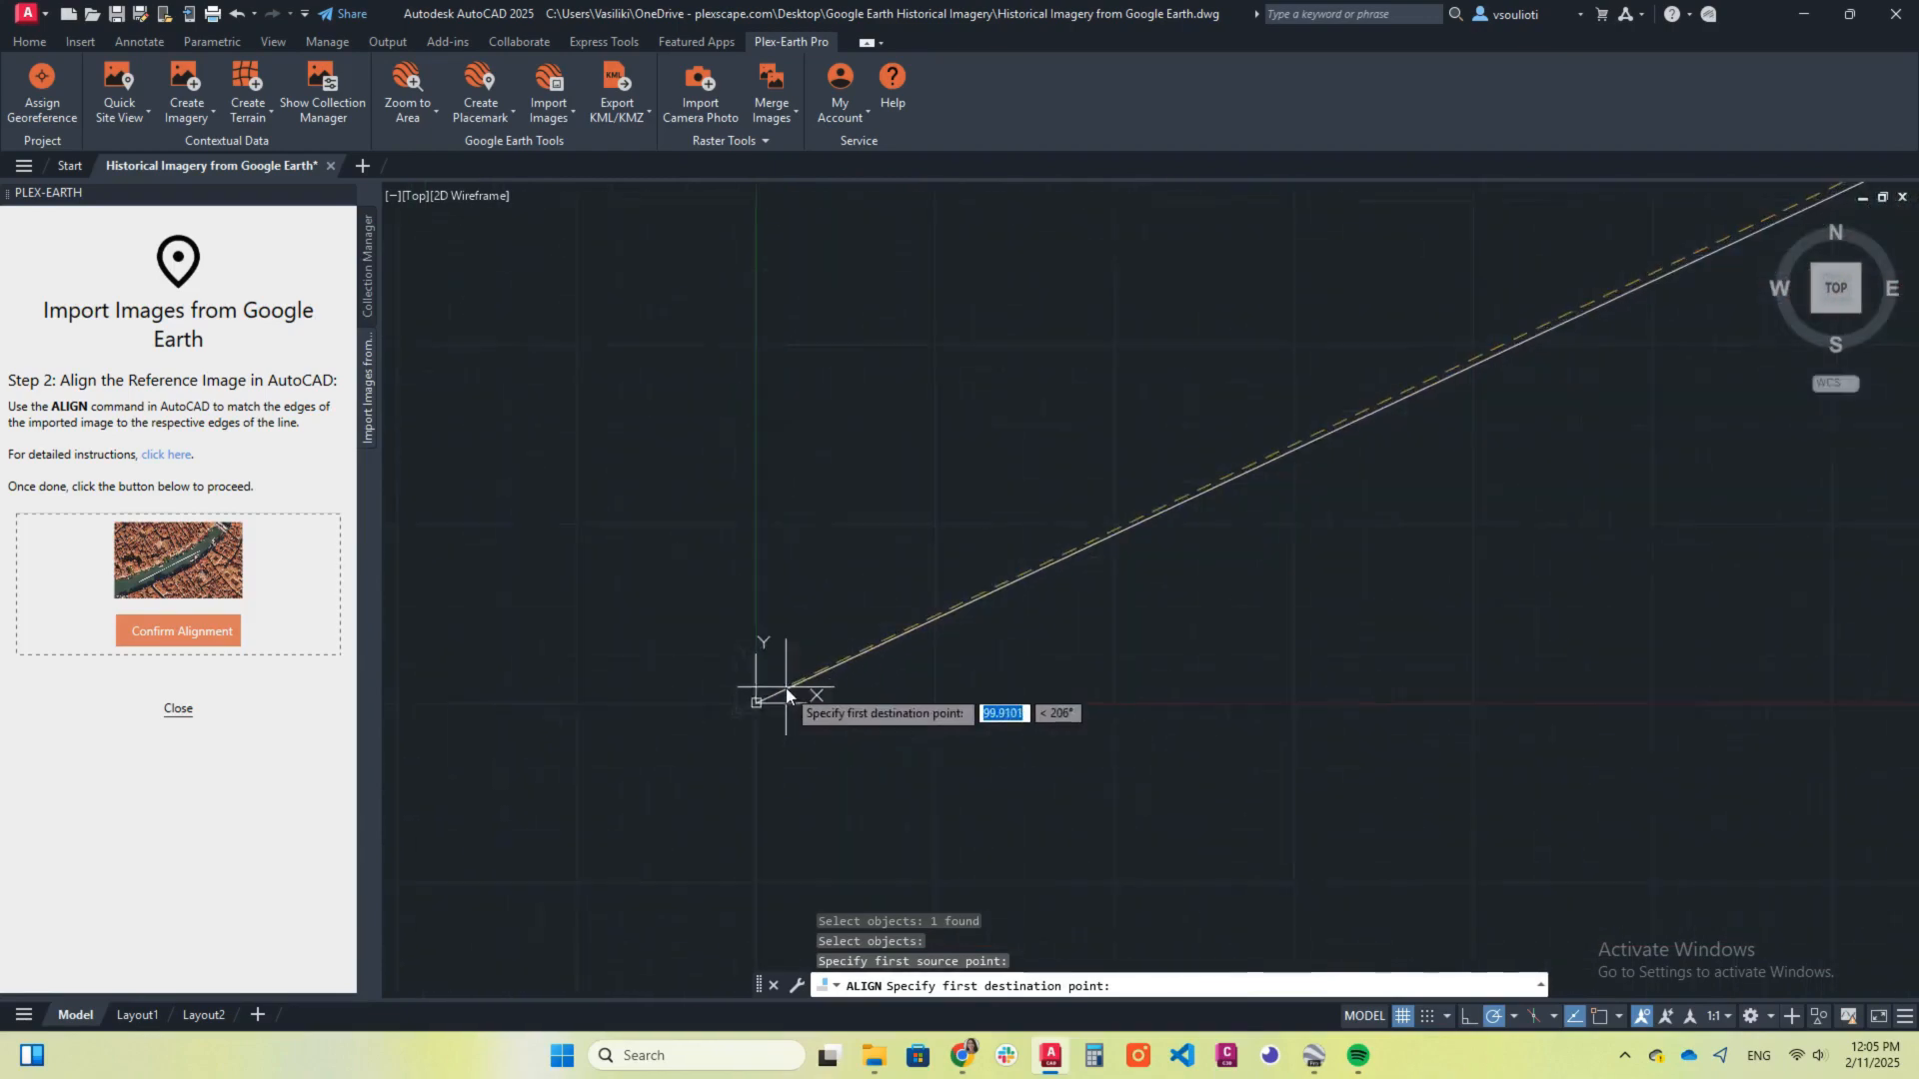
click(738, 713)
Step: Match the white line's upper-right end to the reference path's far endpoint and scale the image to the alignment points
scroll(1336, 600, down, 8)
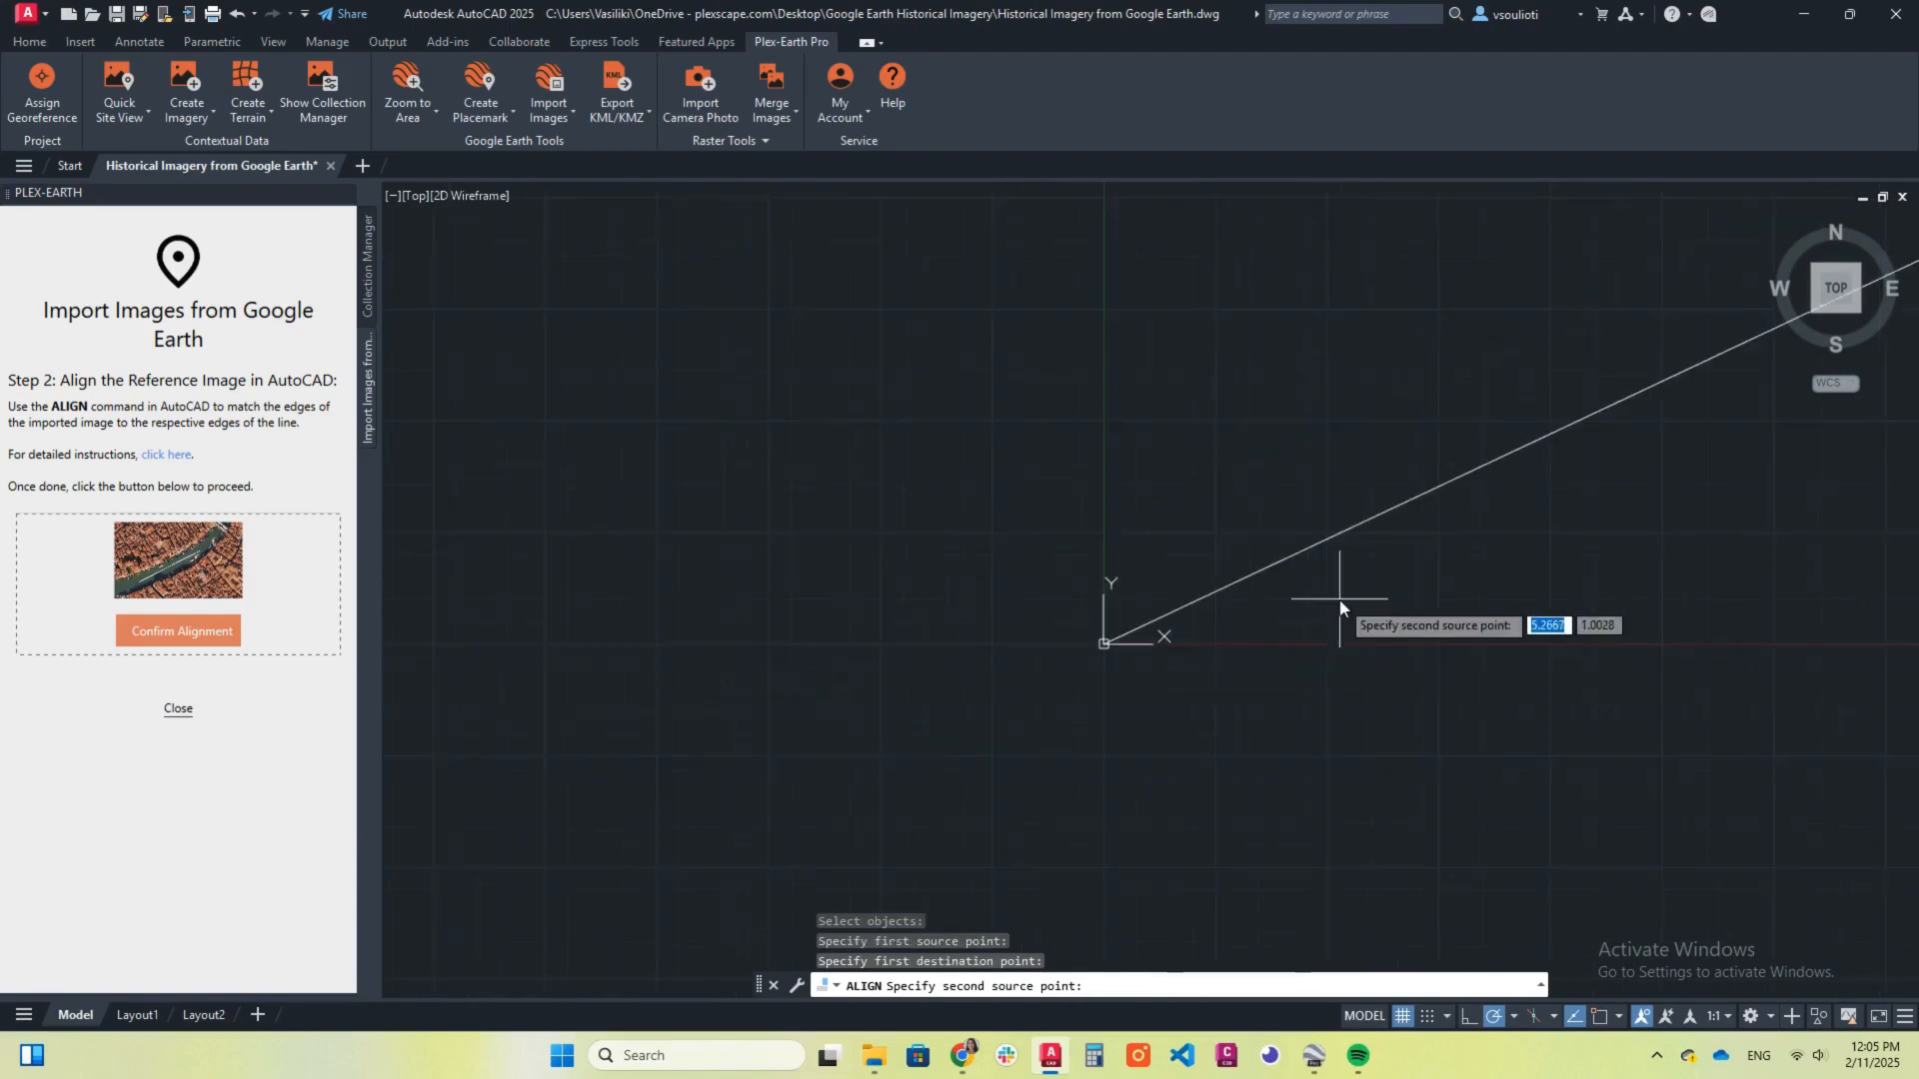
middle_drag(1424, 355, 214, 639)
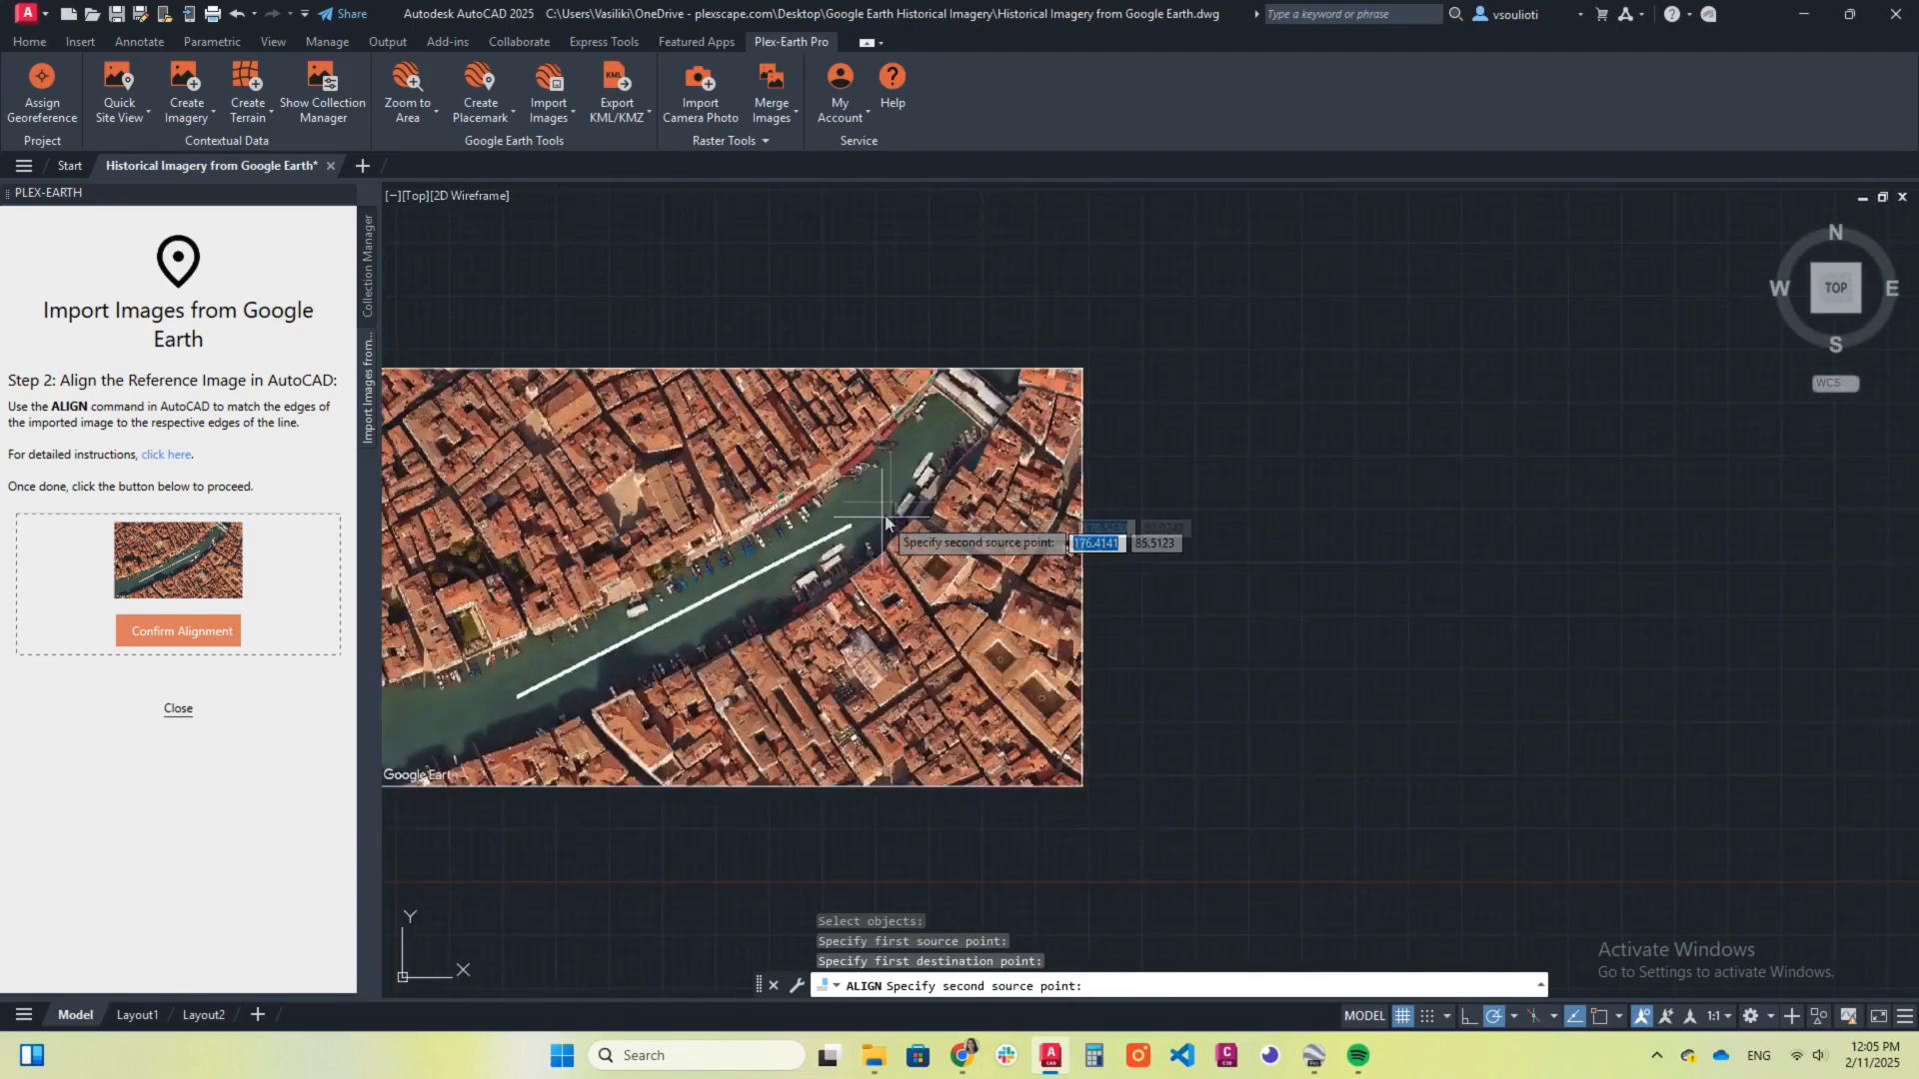
scroll(795, 575, up, 3)
click(760, 573)
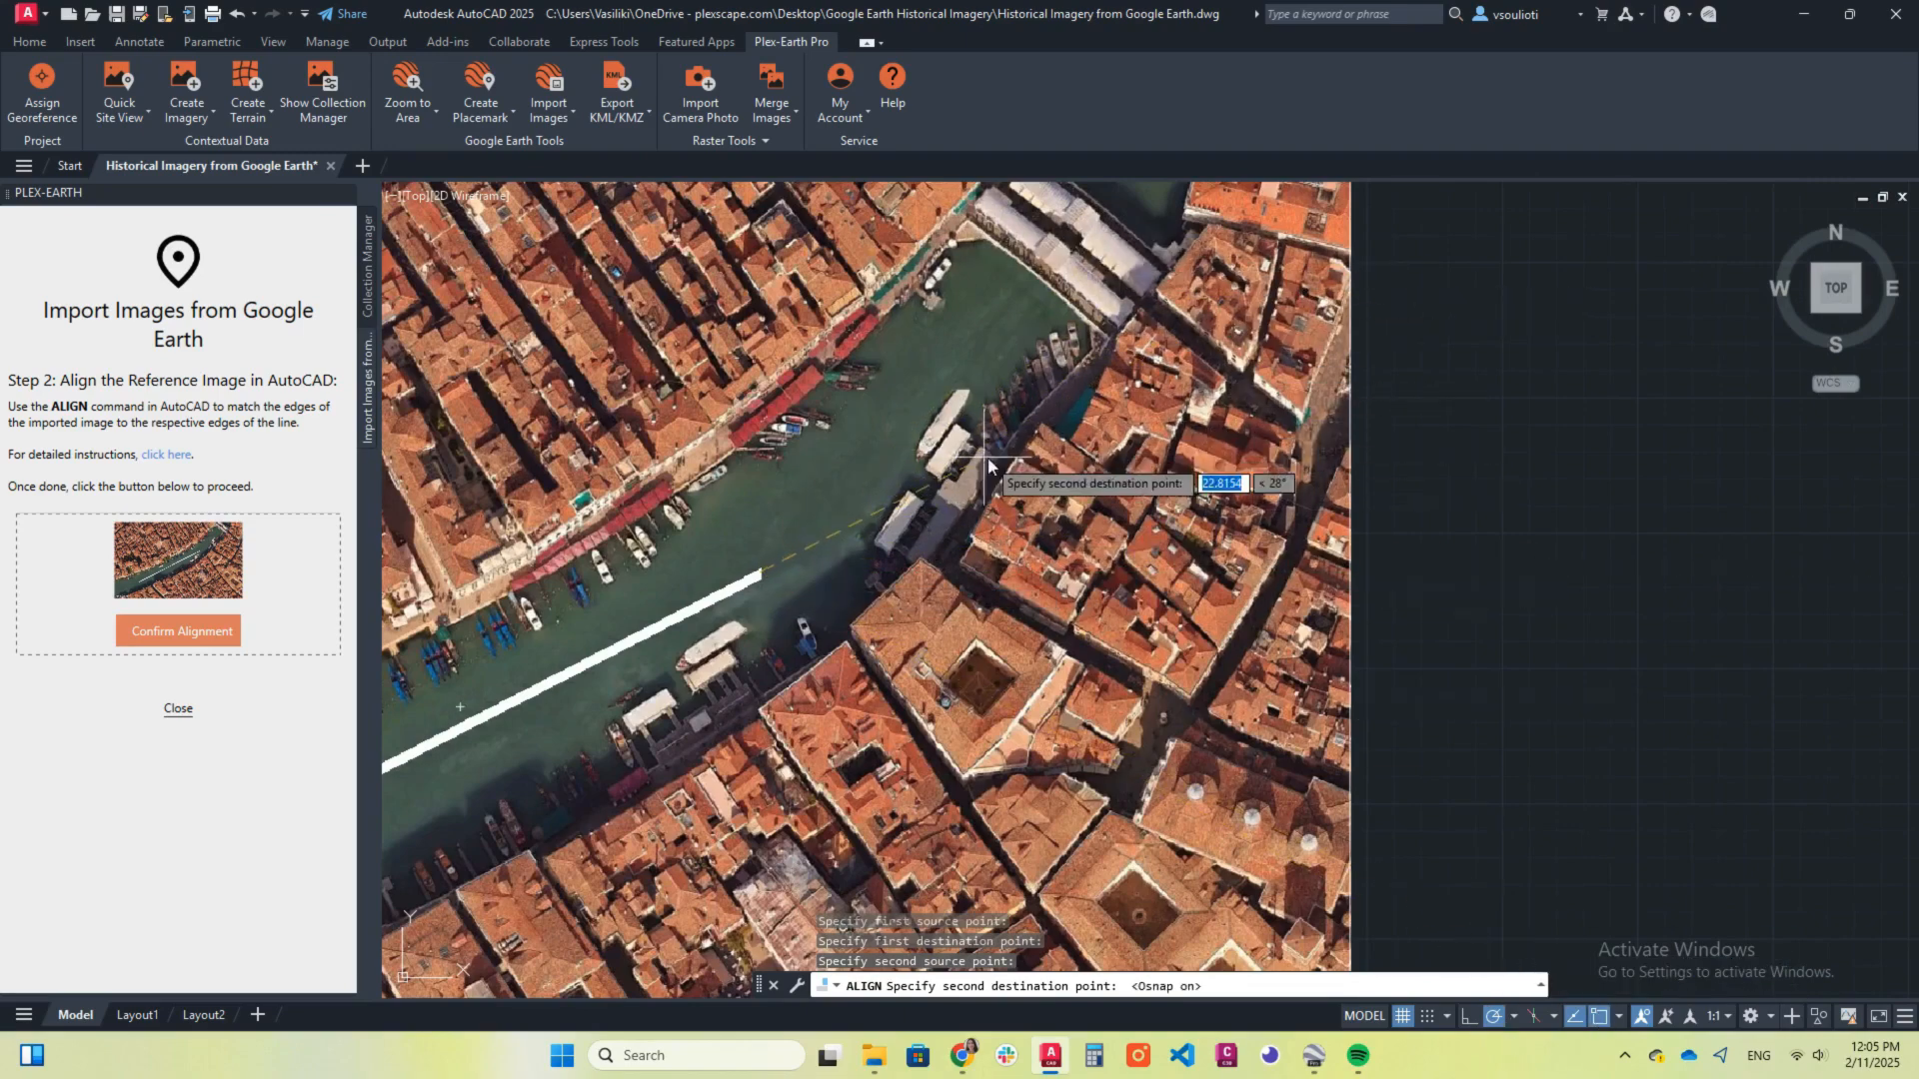
scroll(1007, 457, down, 4)
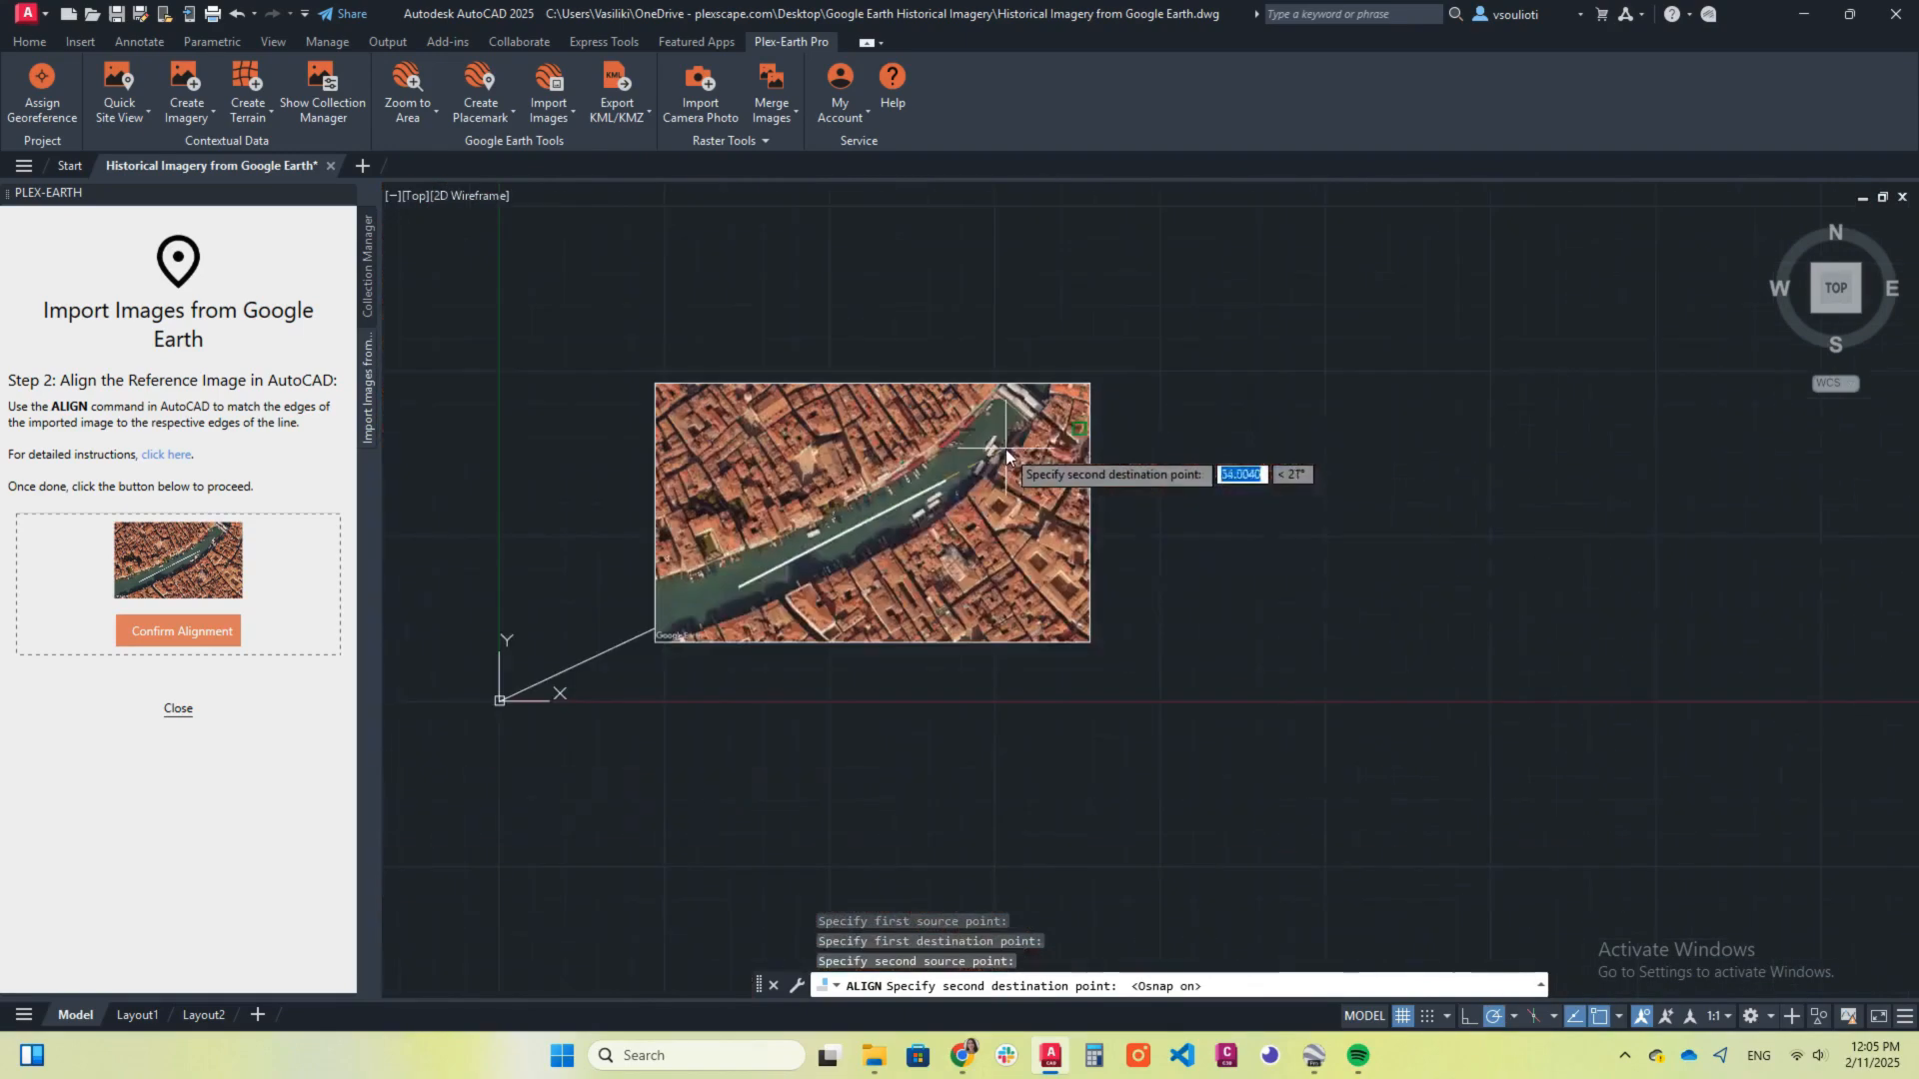
click(1071, 428)
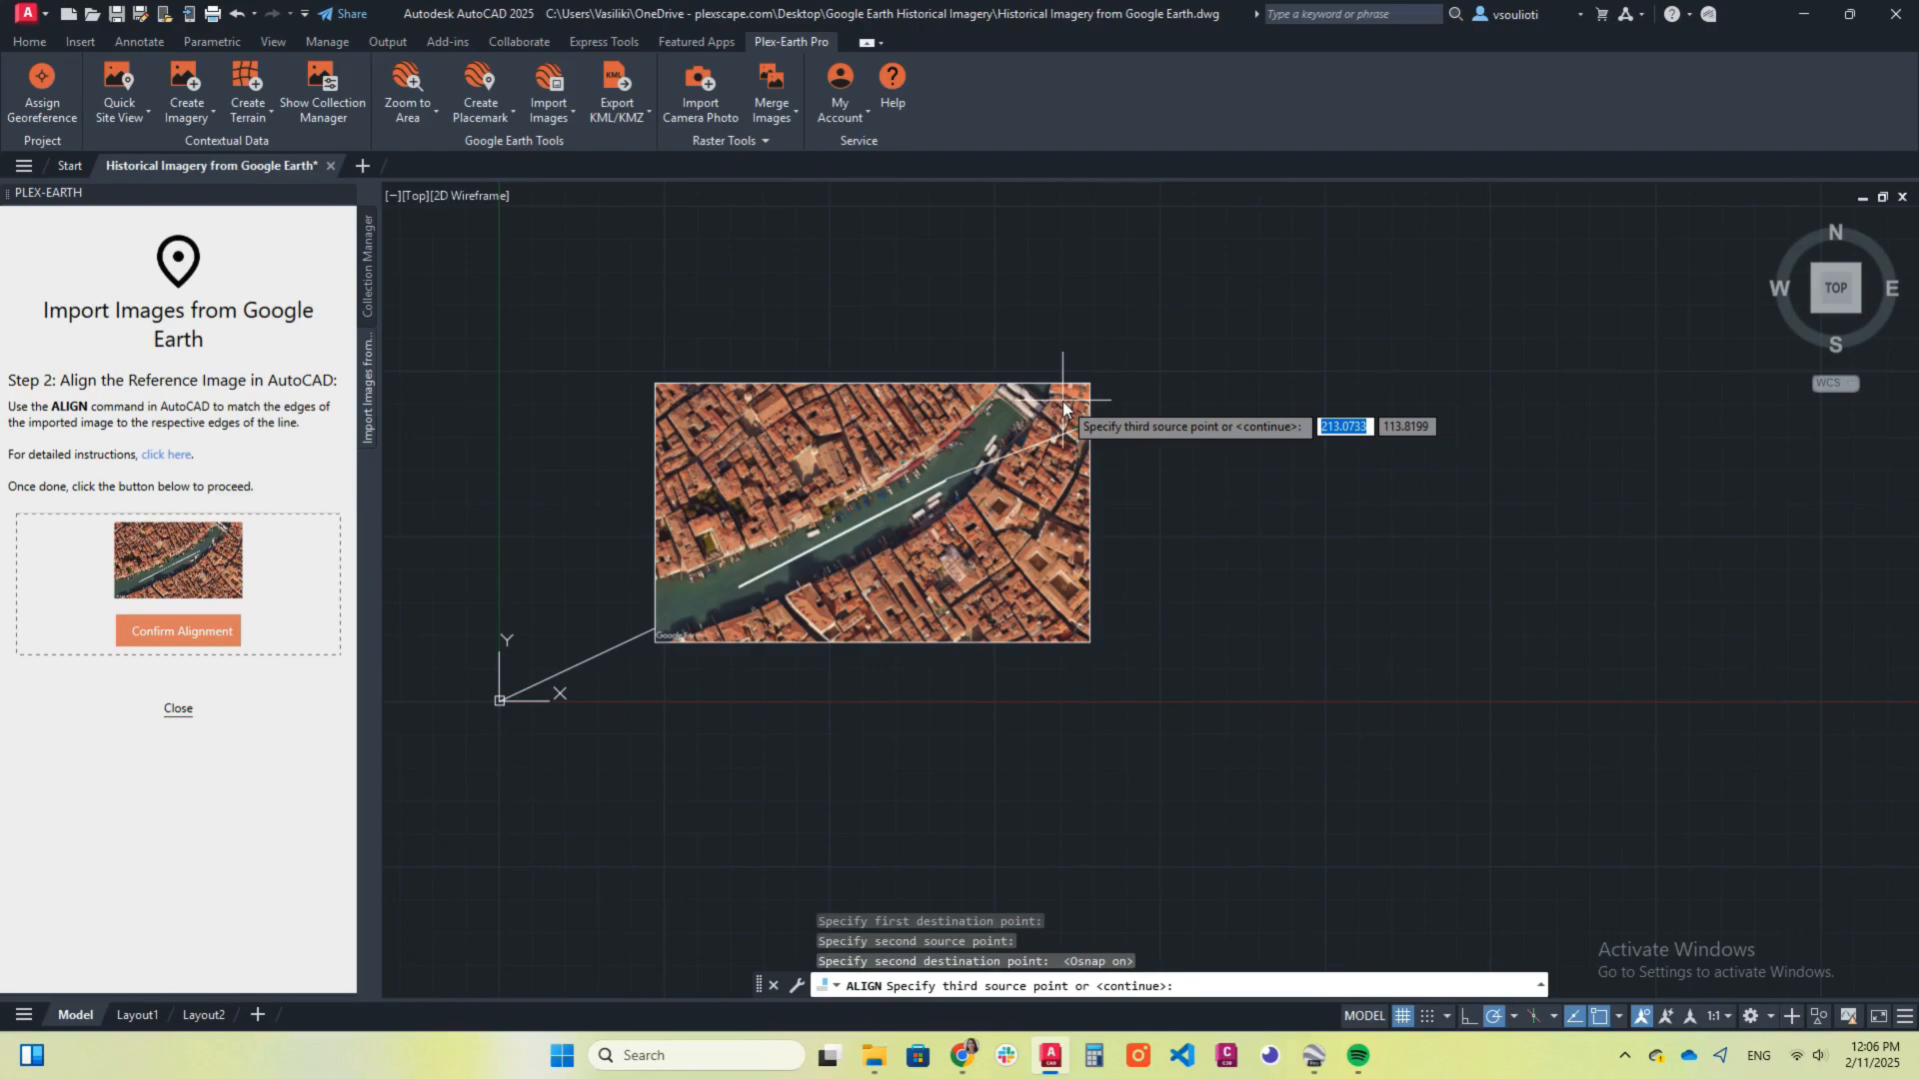
key(Return)
text(Y)
key(Return)
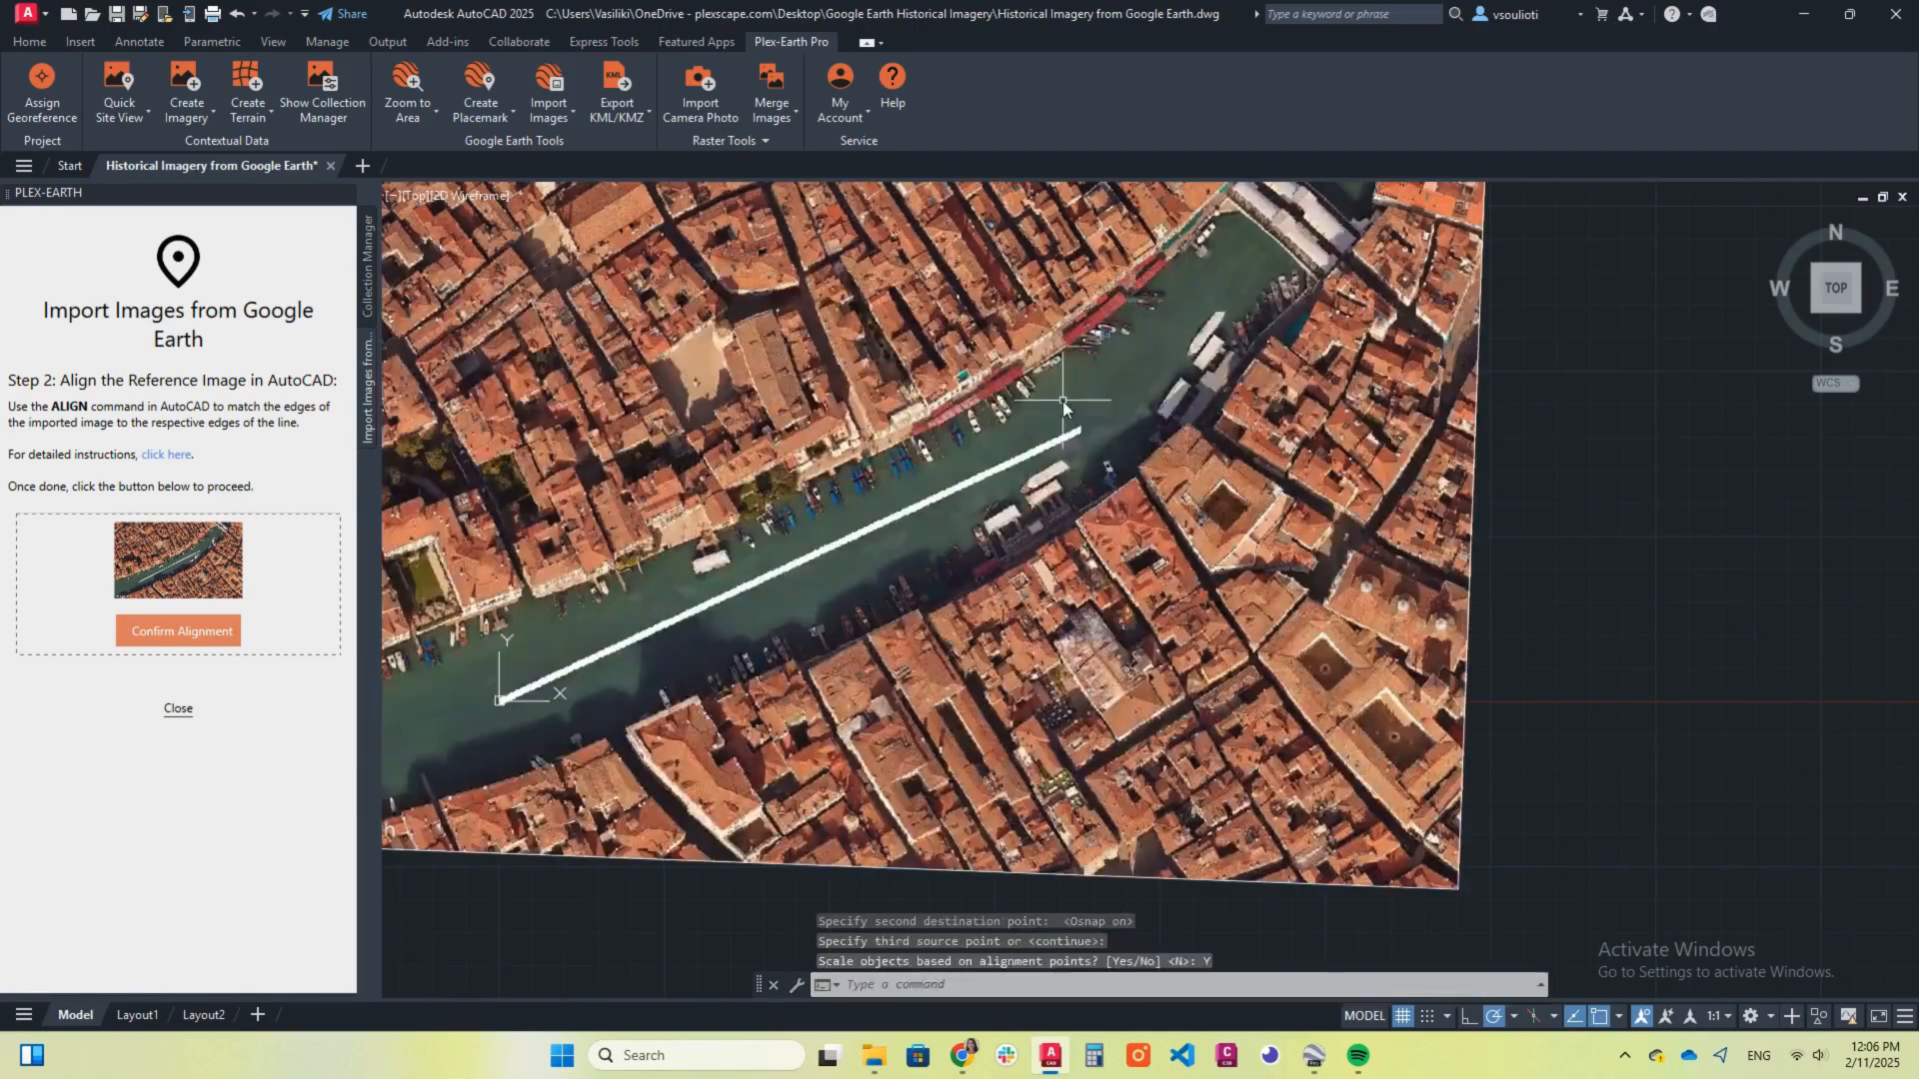
Step: Send the aligned reference image to the back of the draw order, behind the reference path
scroll(1073, 416, down, 4)
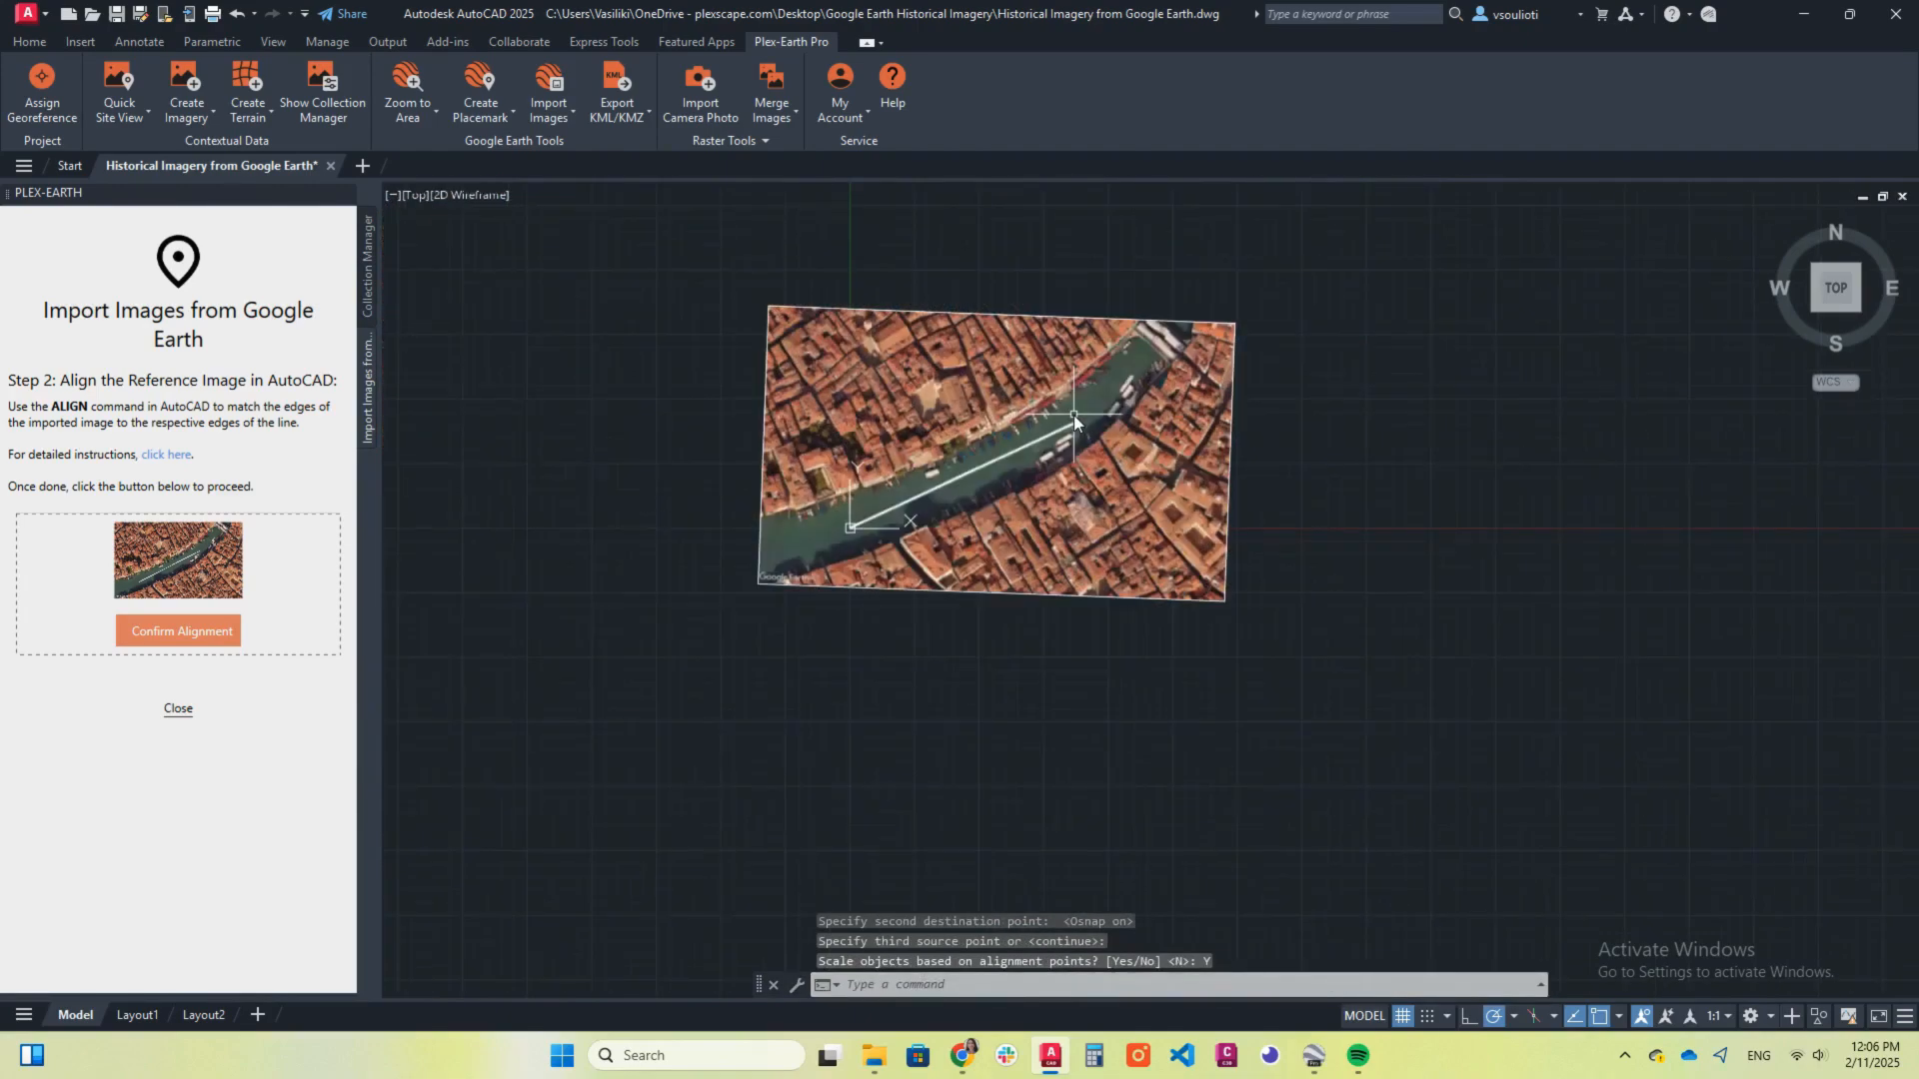
scroll(1073, 416, up, 2)
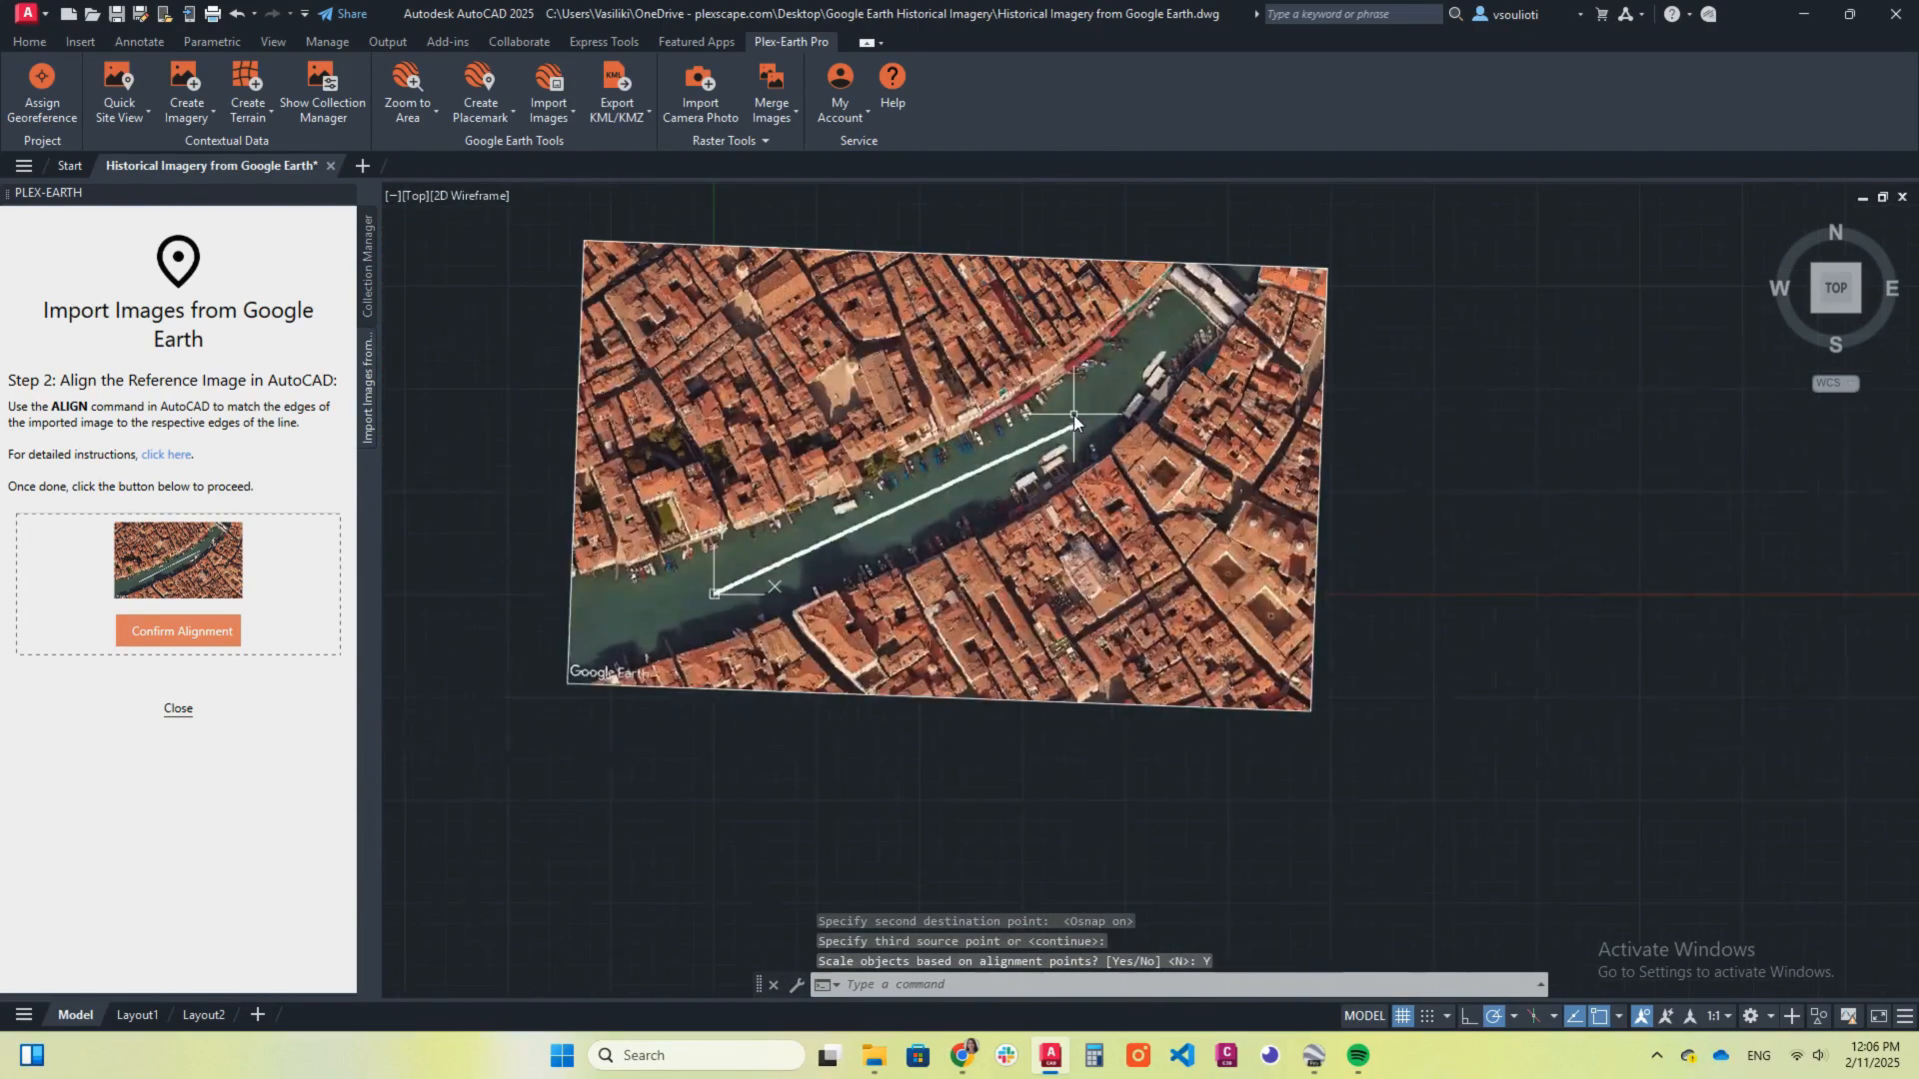
click(938, 255)
right_click(937, 255)
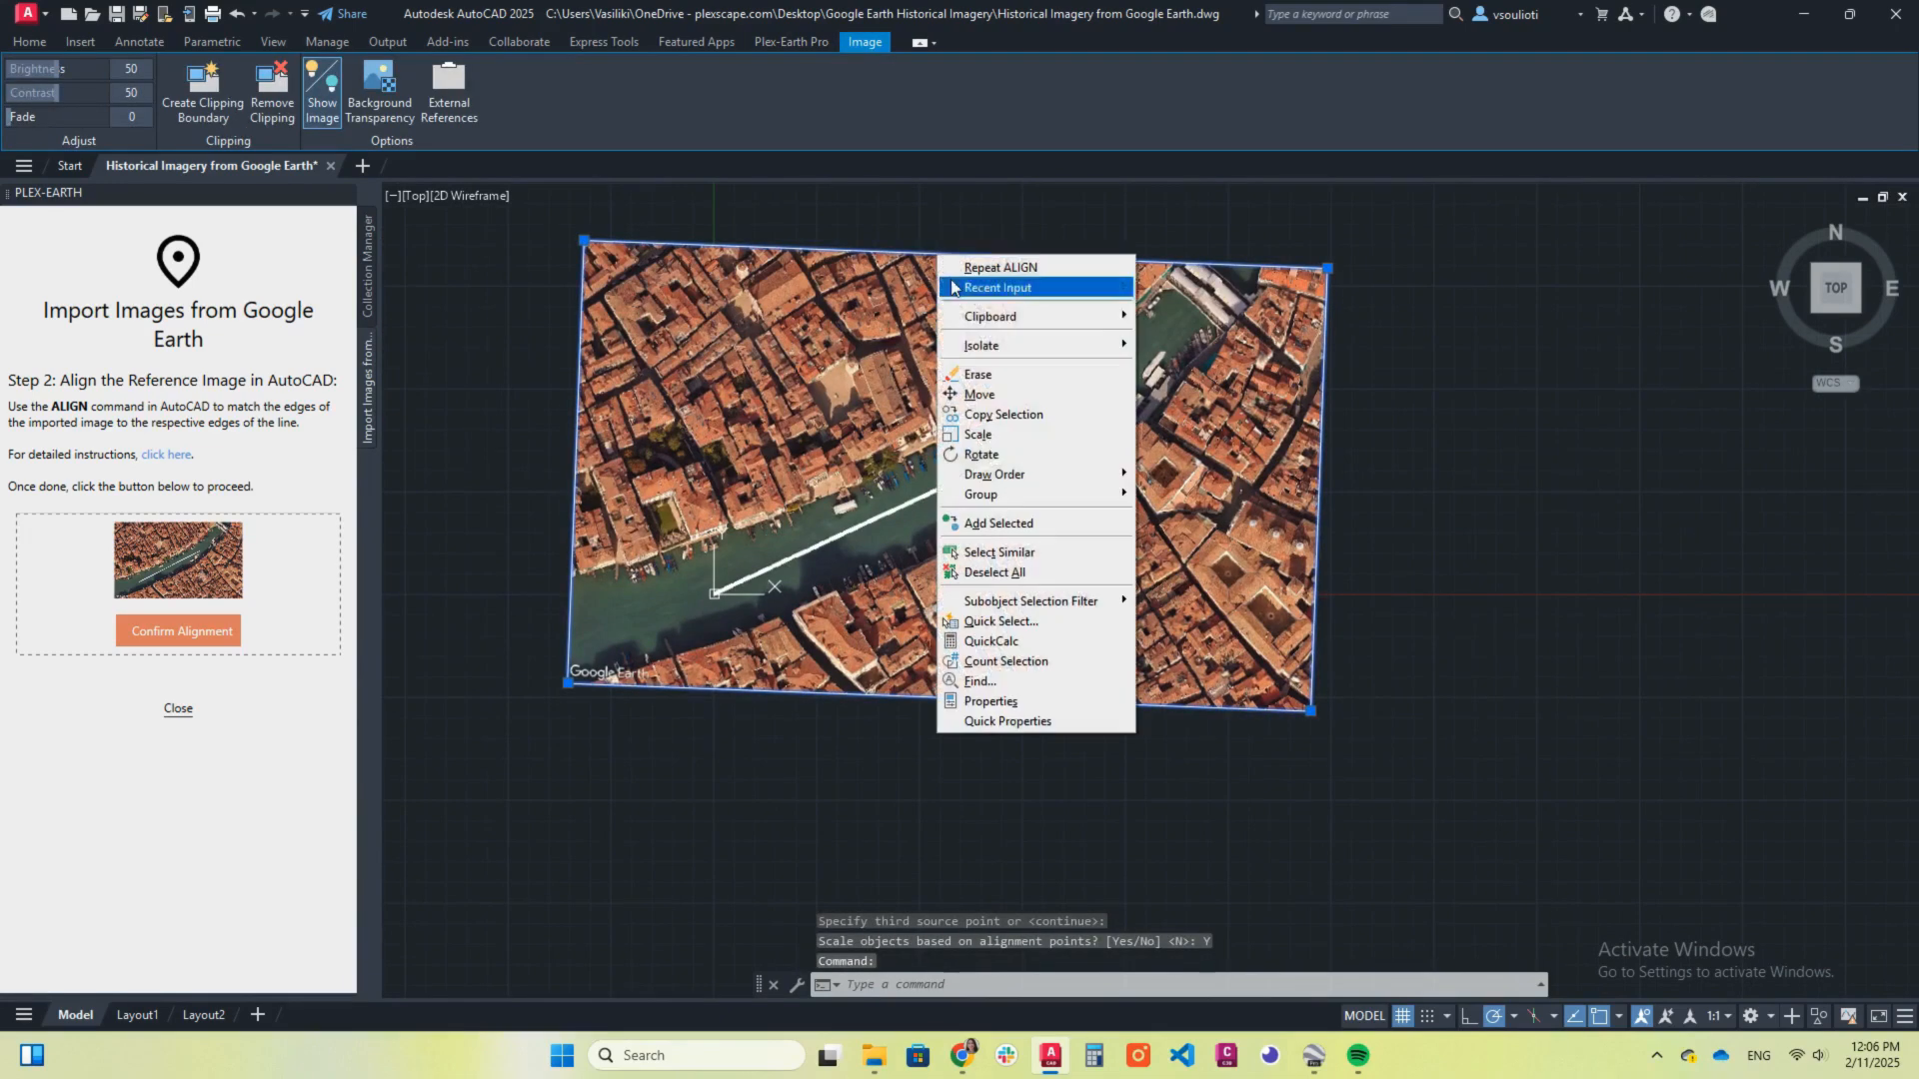
mouse_move(1009, 476)
click(1185, 494)
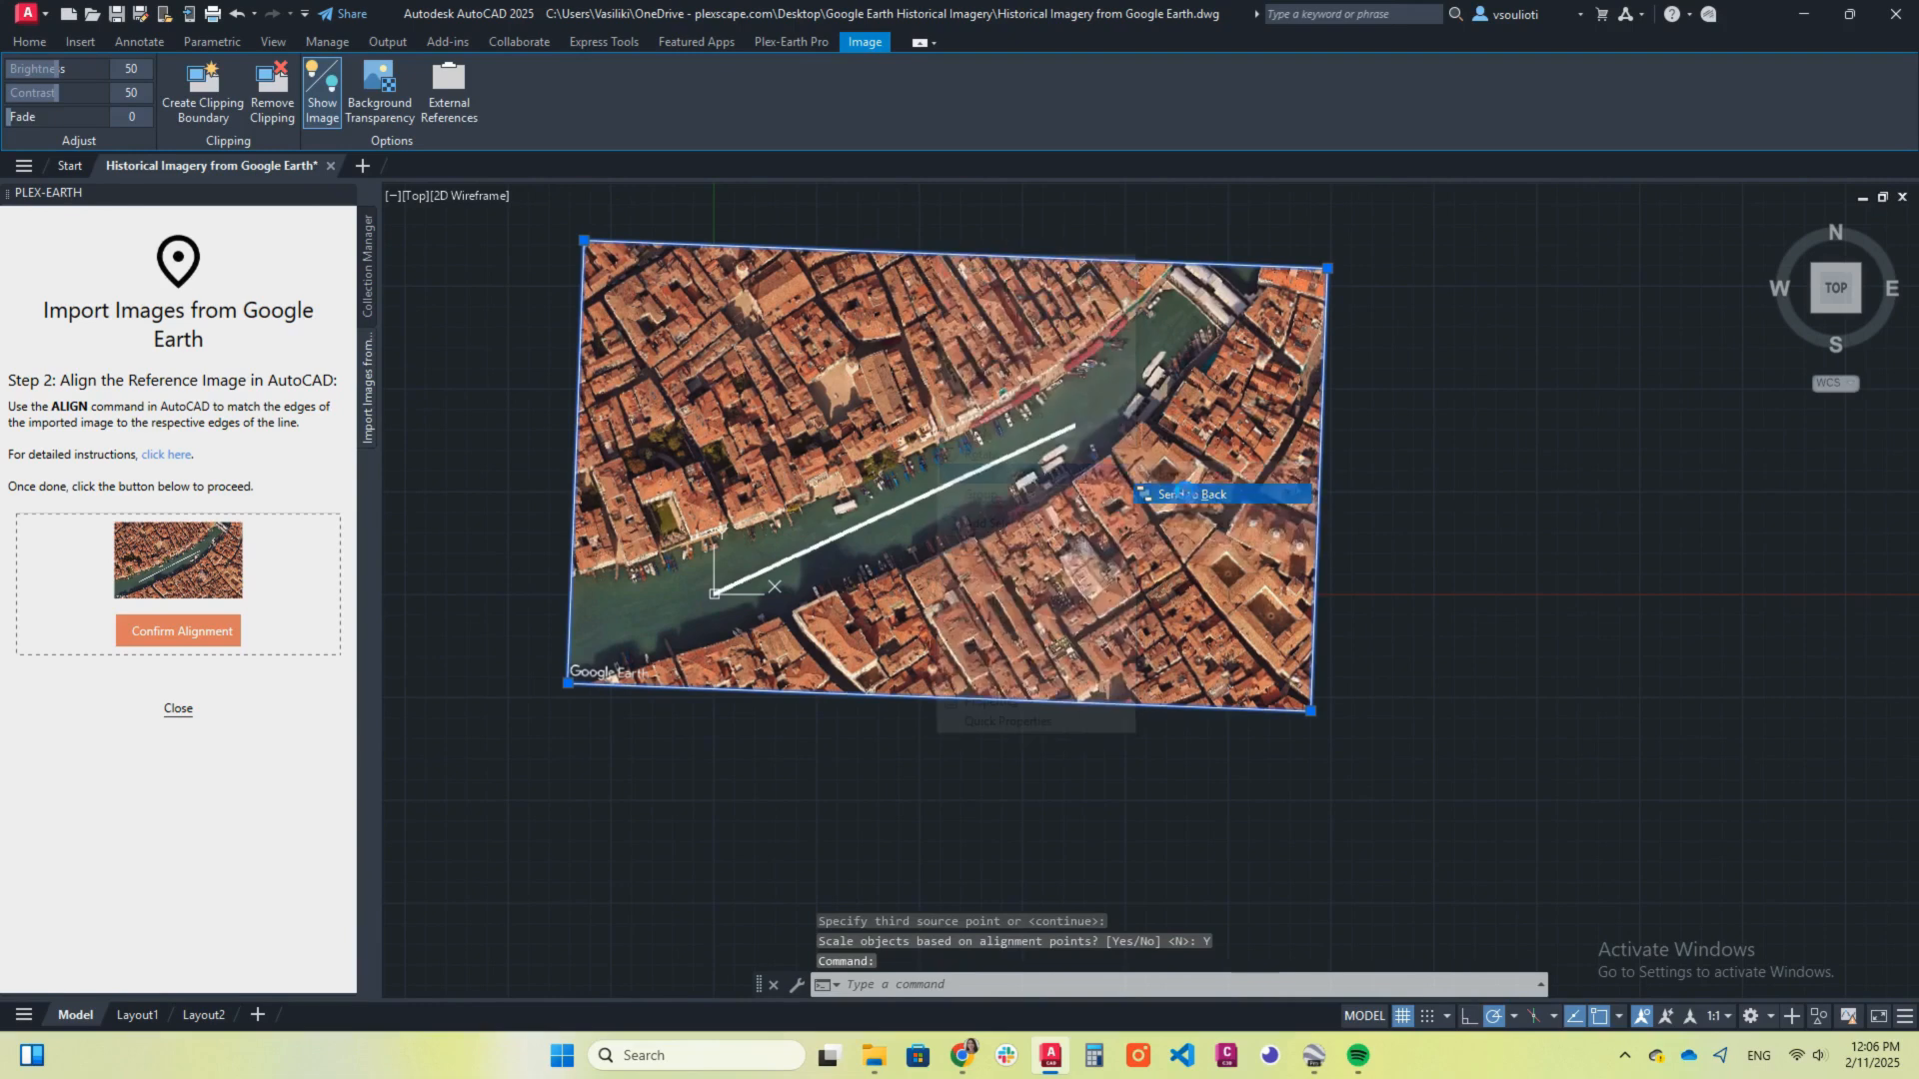
Step: Select the reference path and confirm the reference image's alignment in Plex-Earth
click(969, 474)
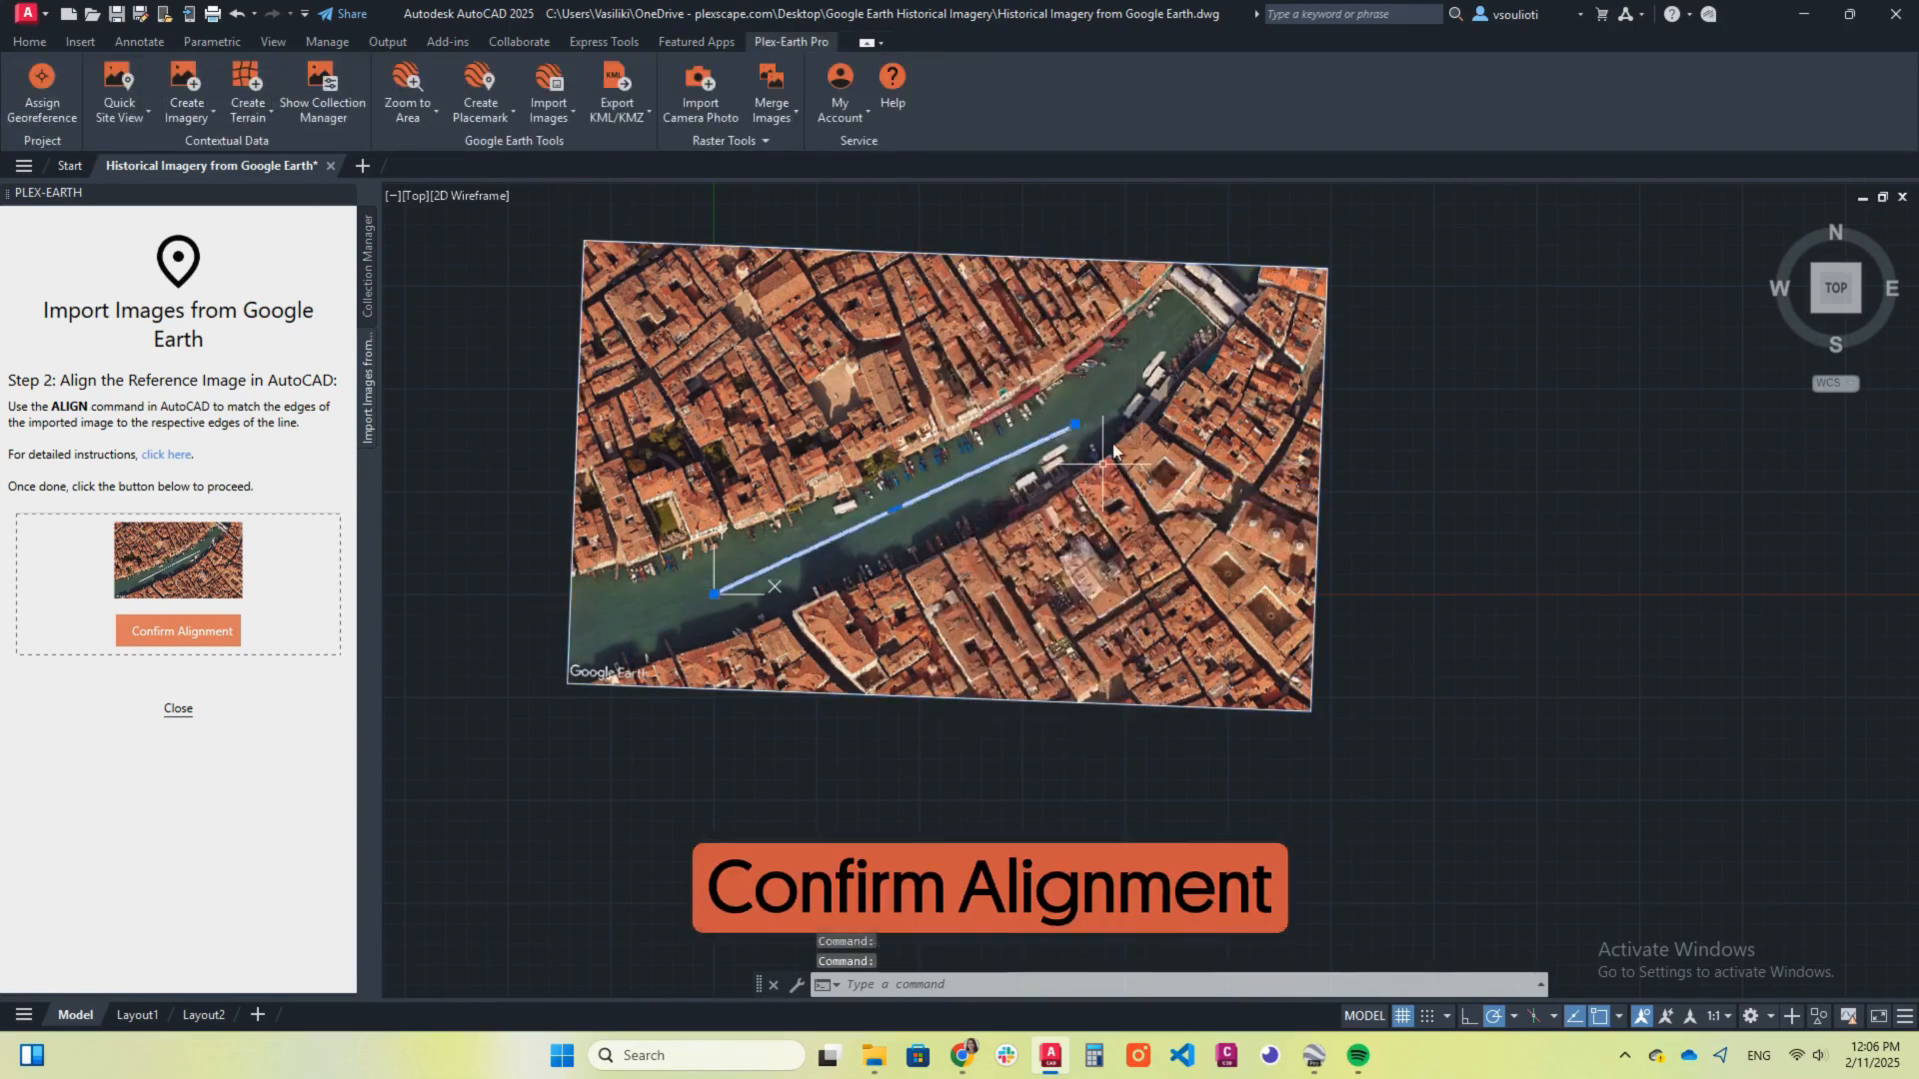
click(174, 632)
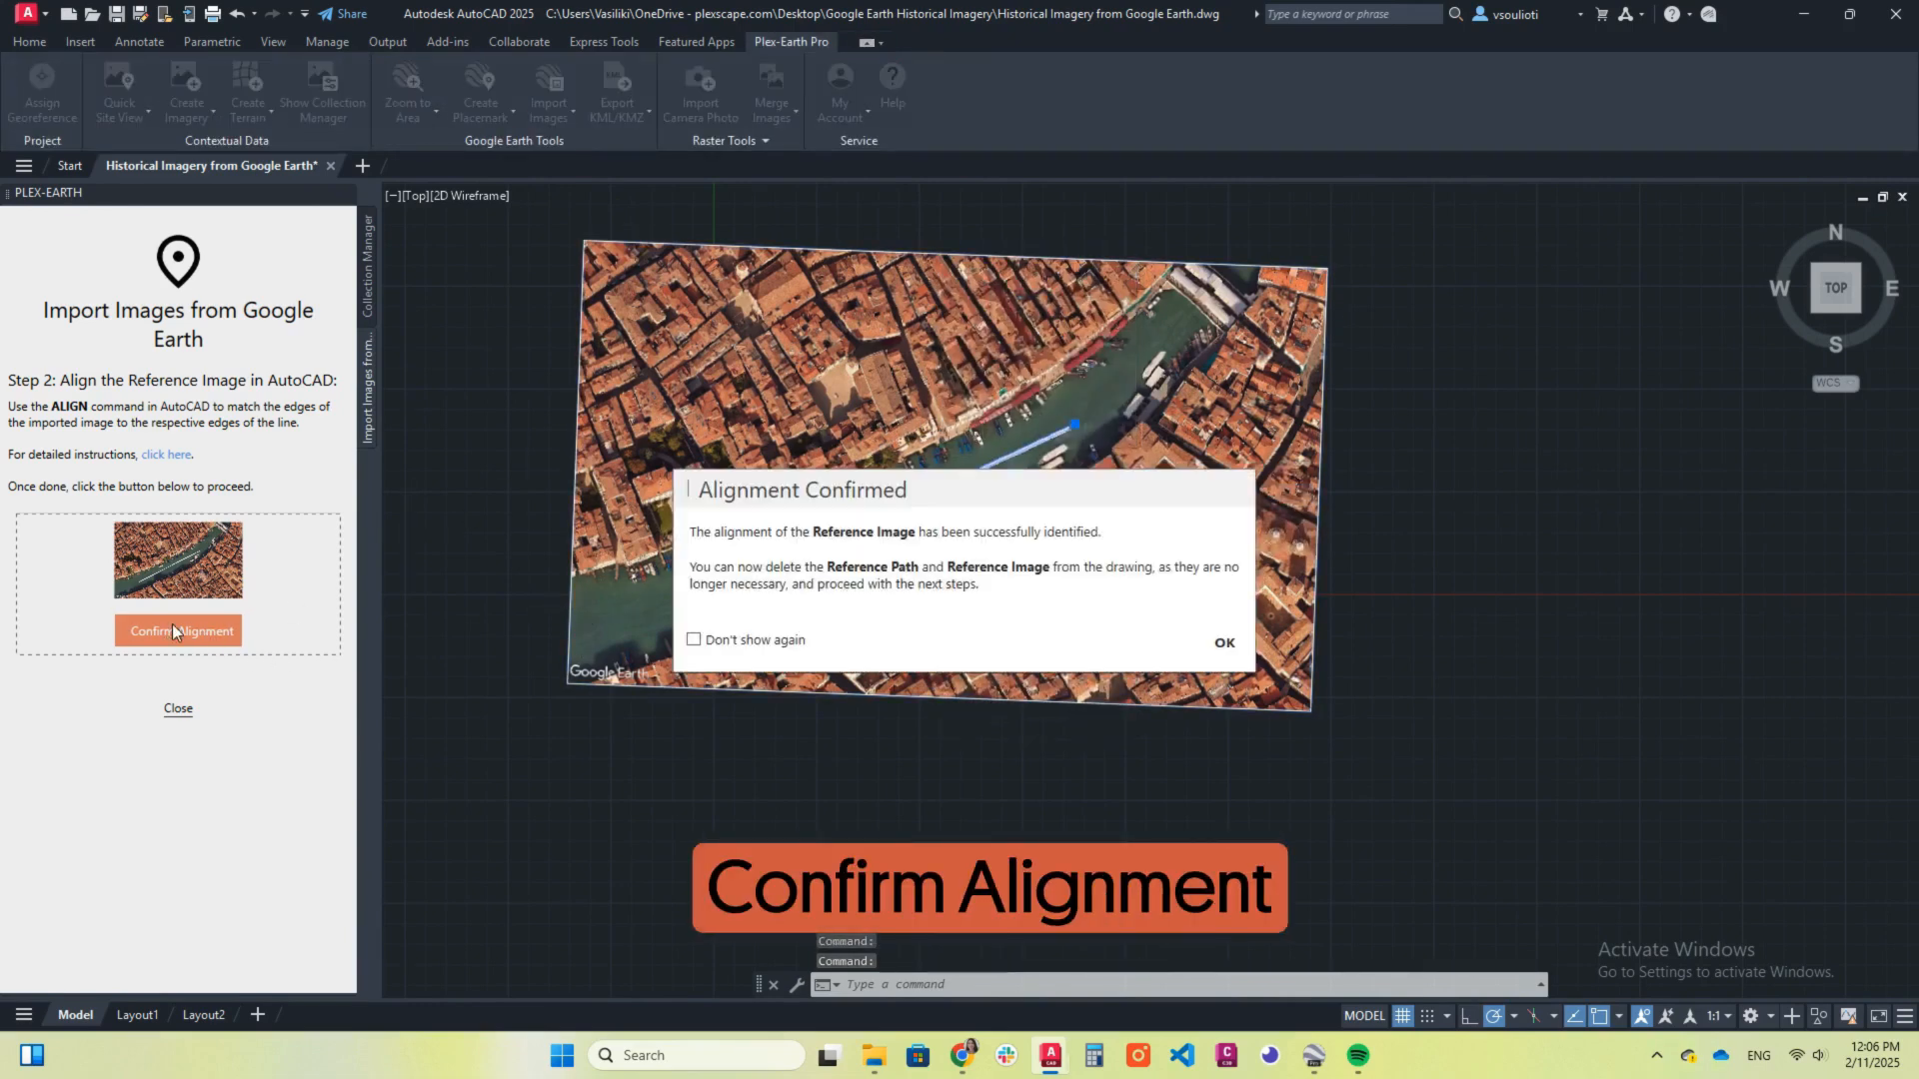
click(1225, 643)
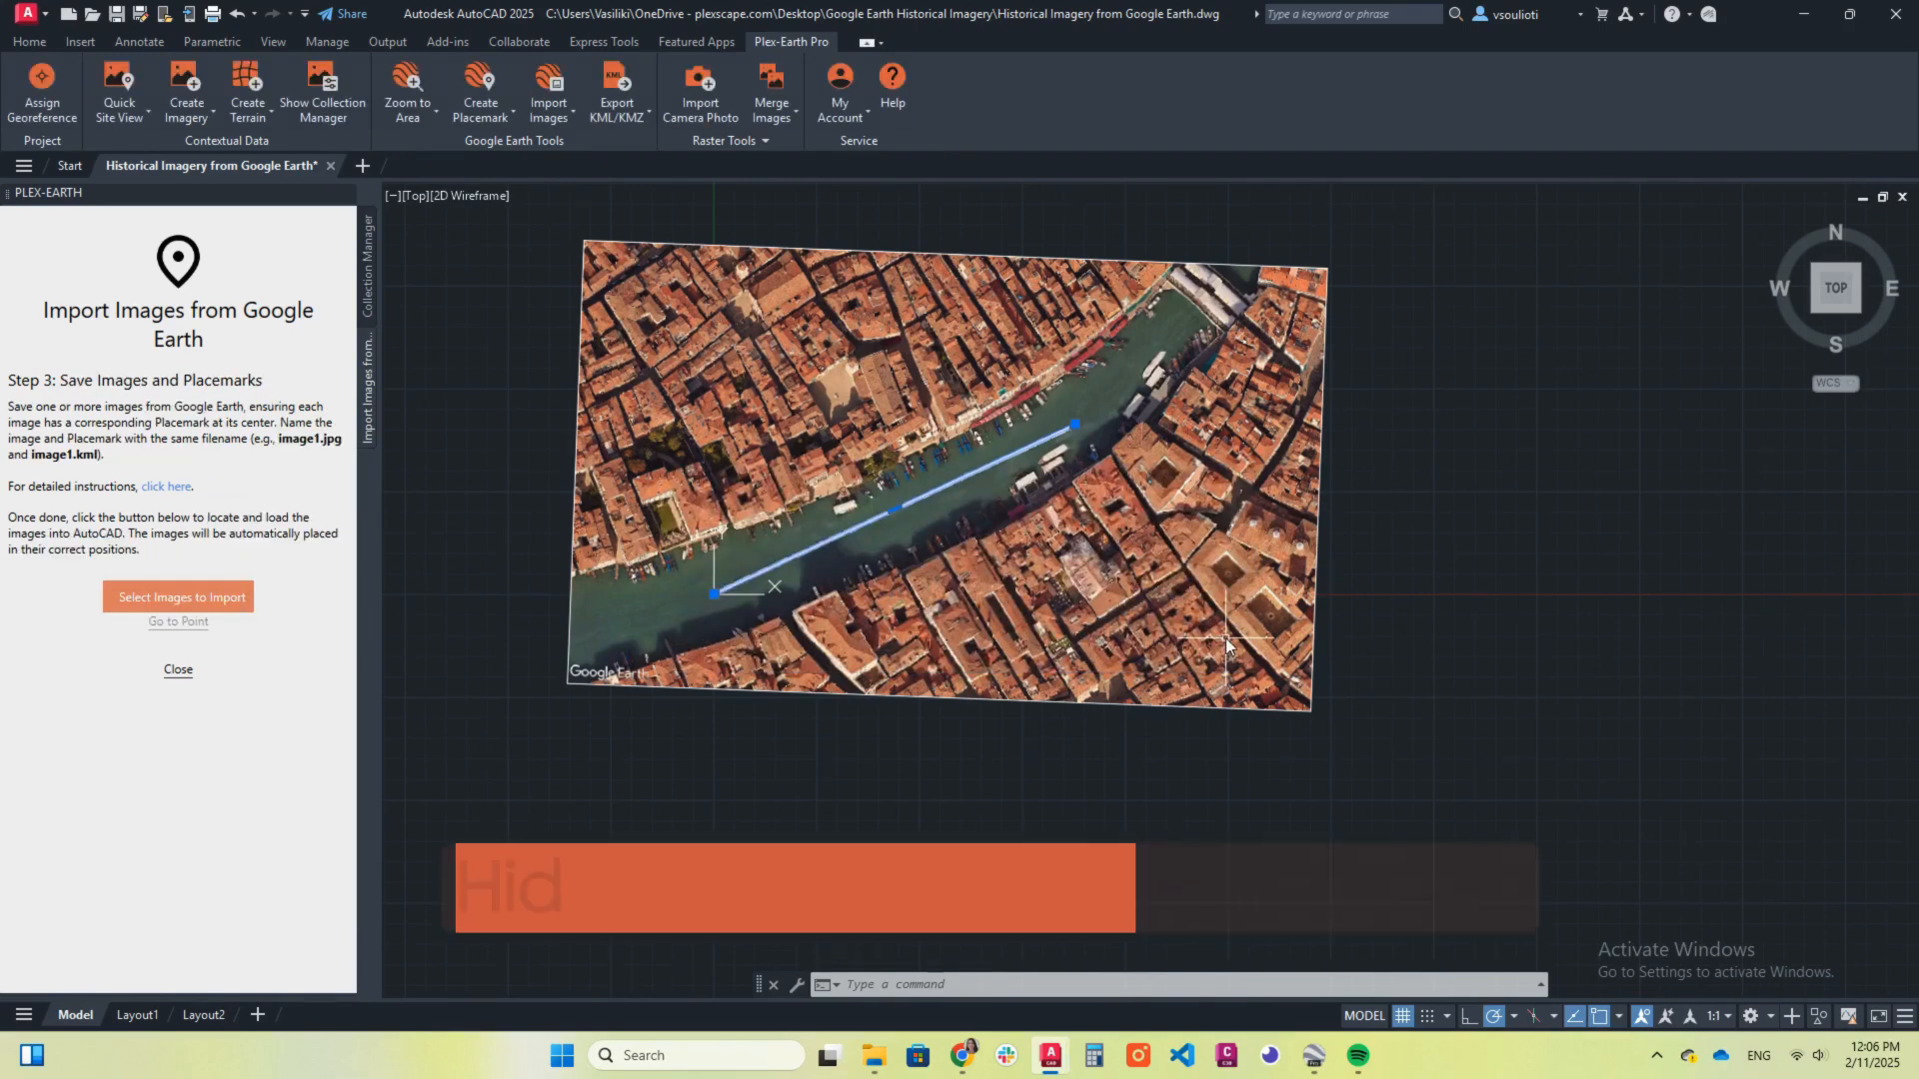
Step: Hide the selected reference path in the drawing and dismiss the alignment message
click(572, 225)
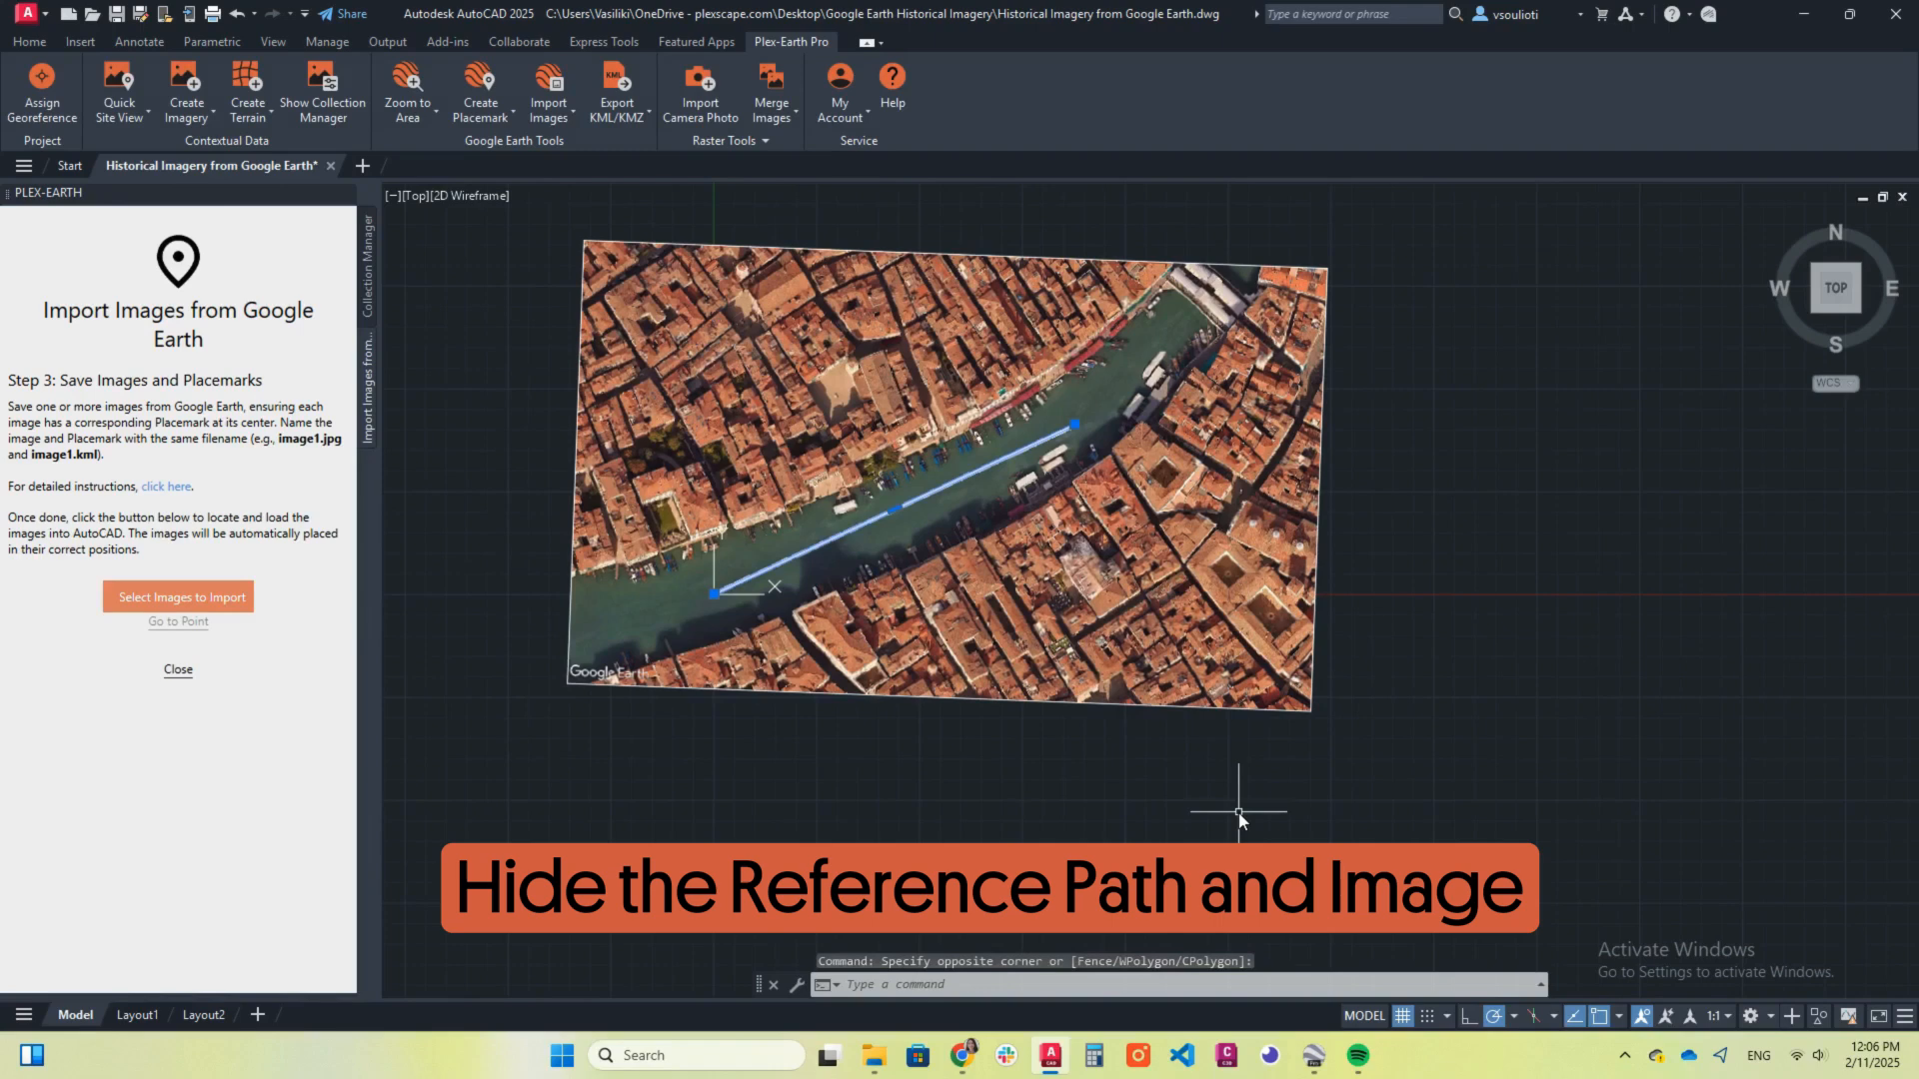
right_click(1194, 539)
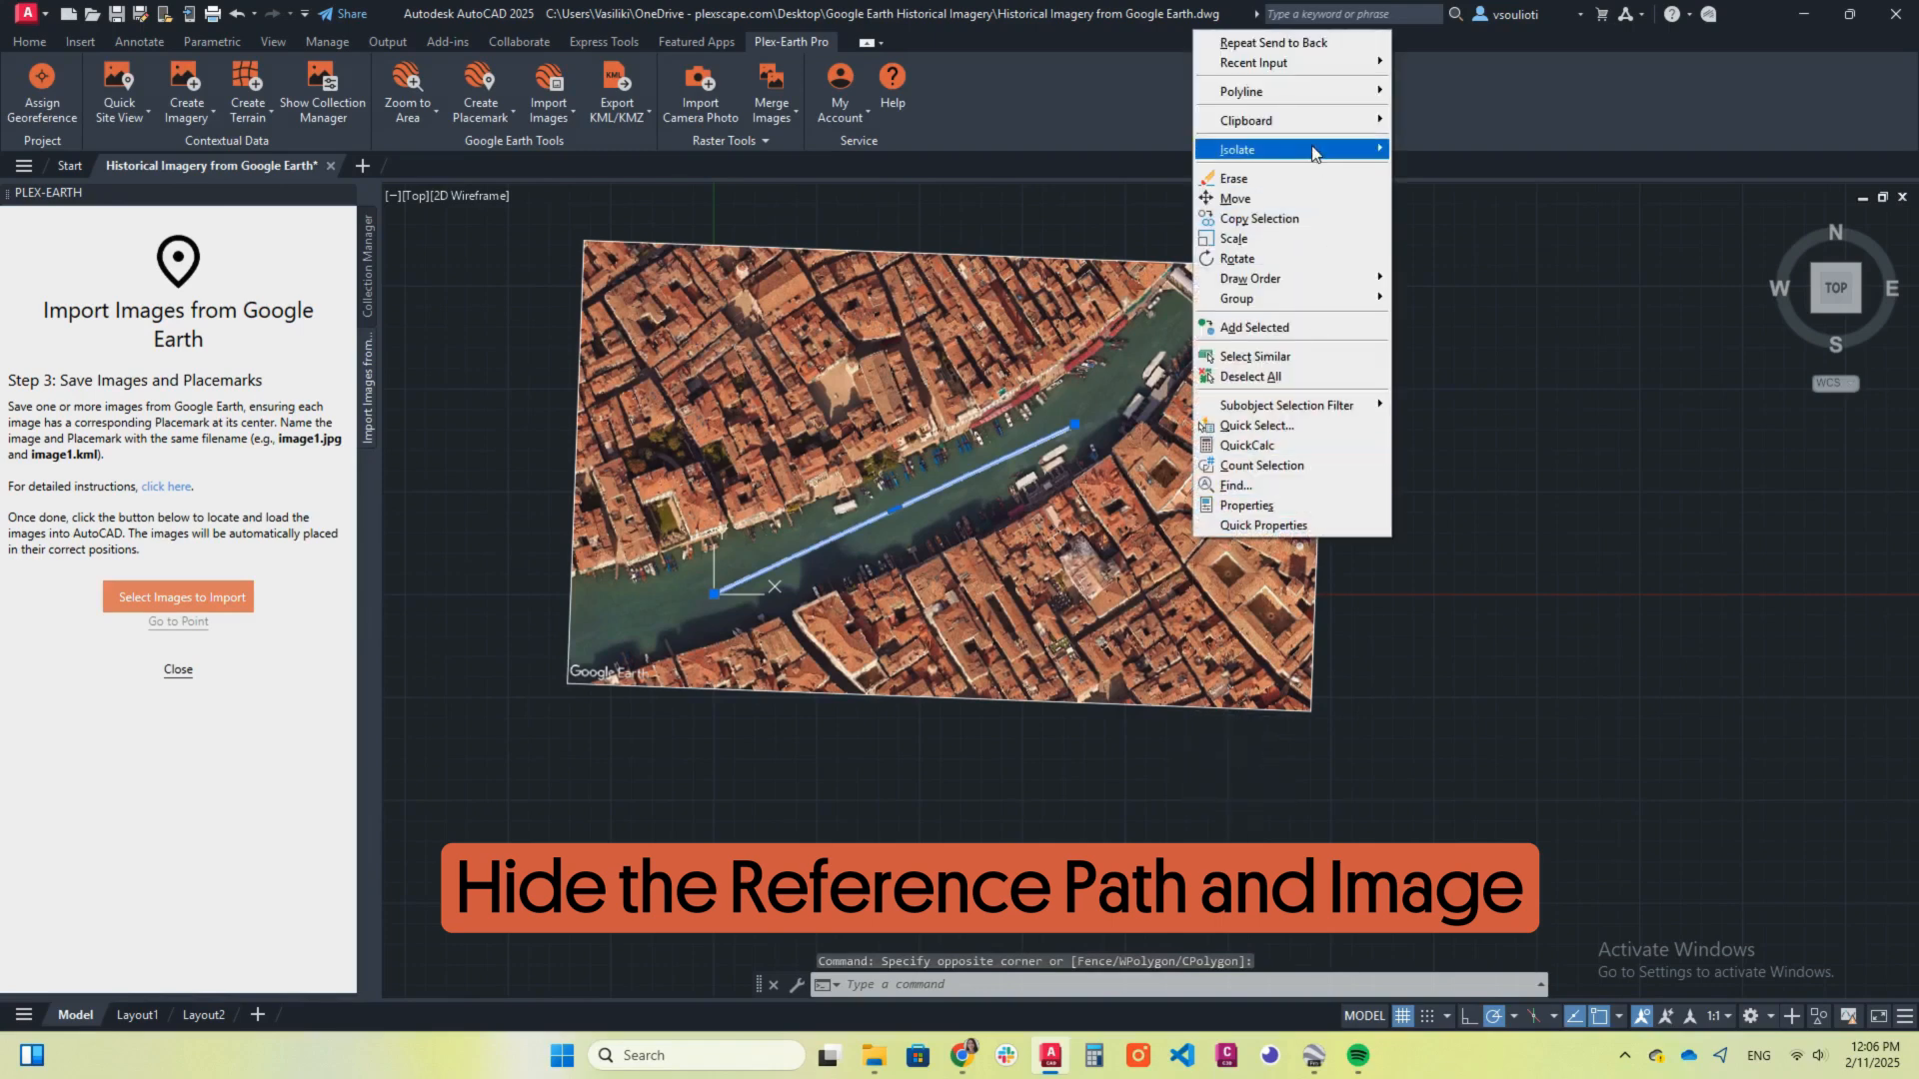
mouse_move(1314, 151)
click(1426, 176)
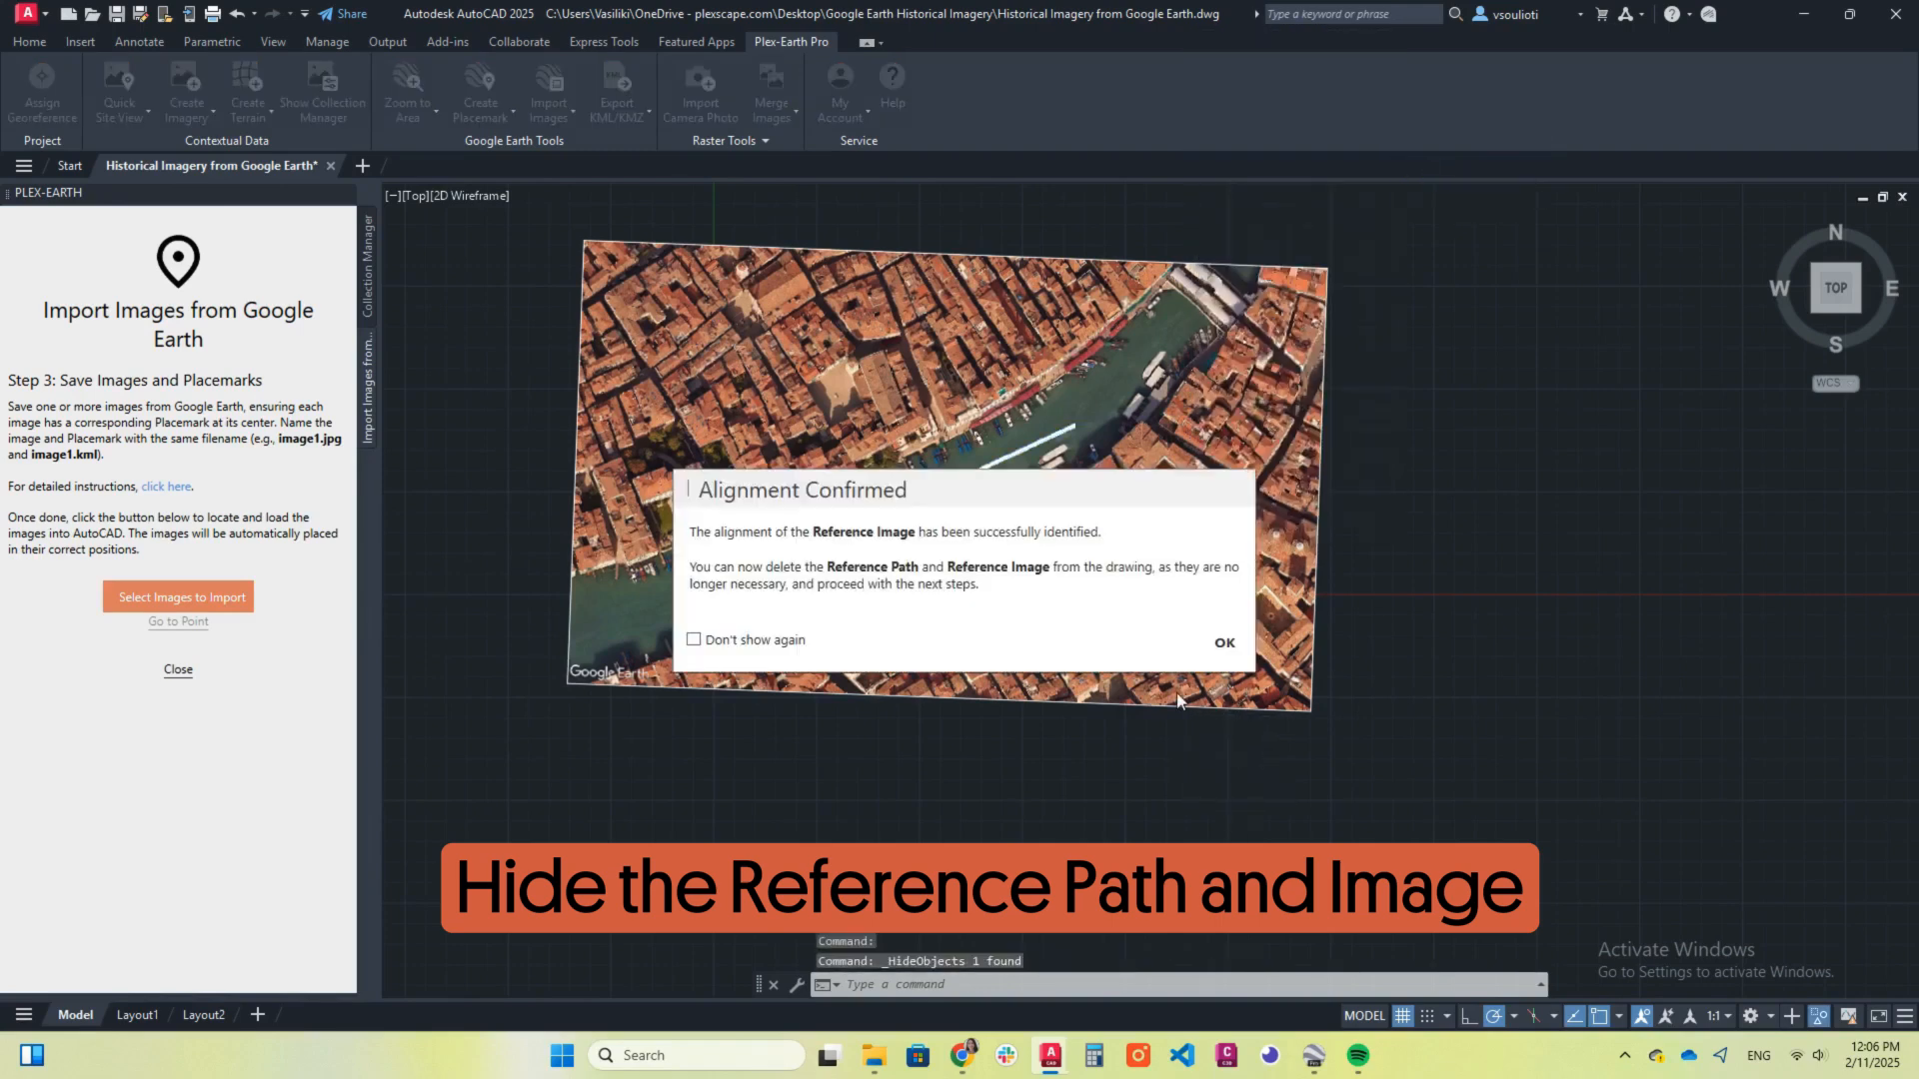
click(1225, 645)
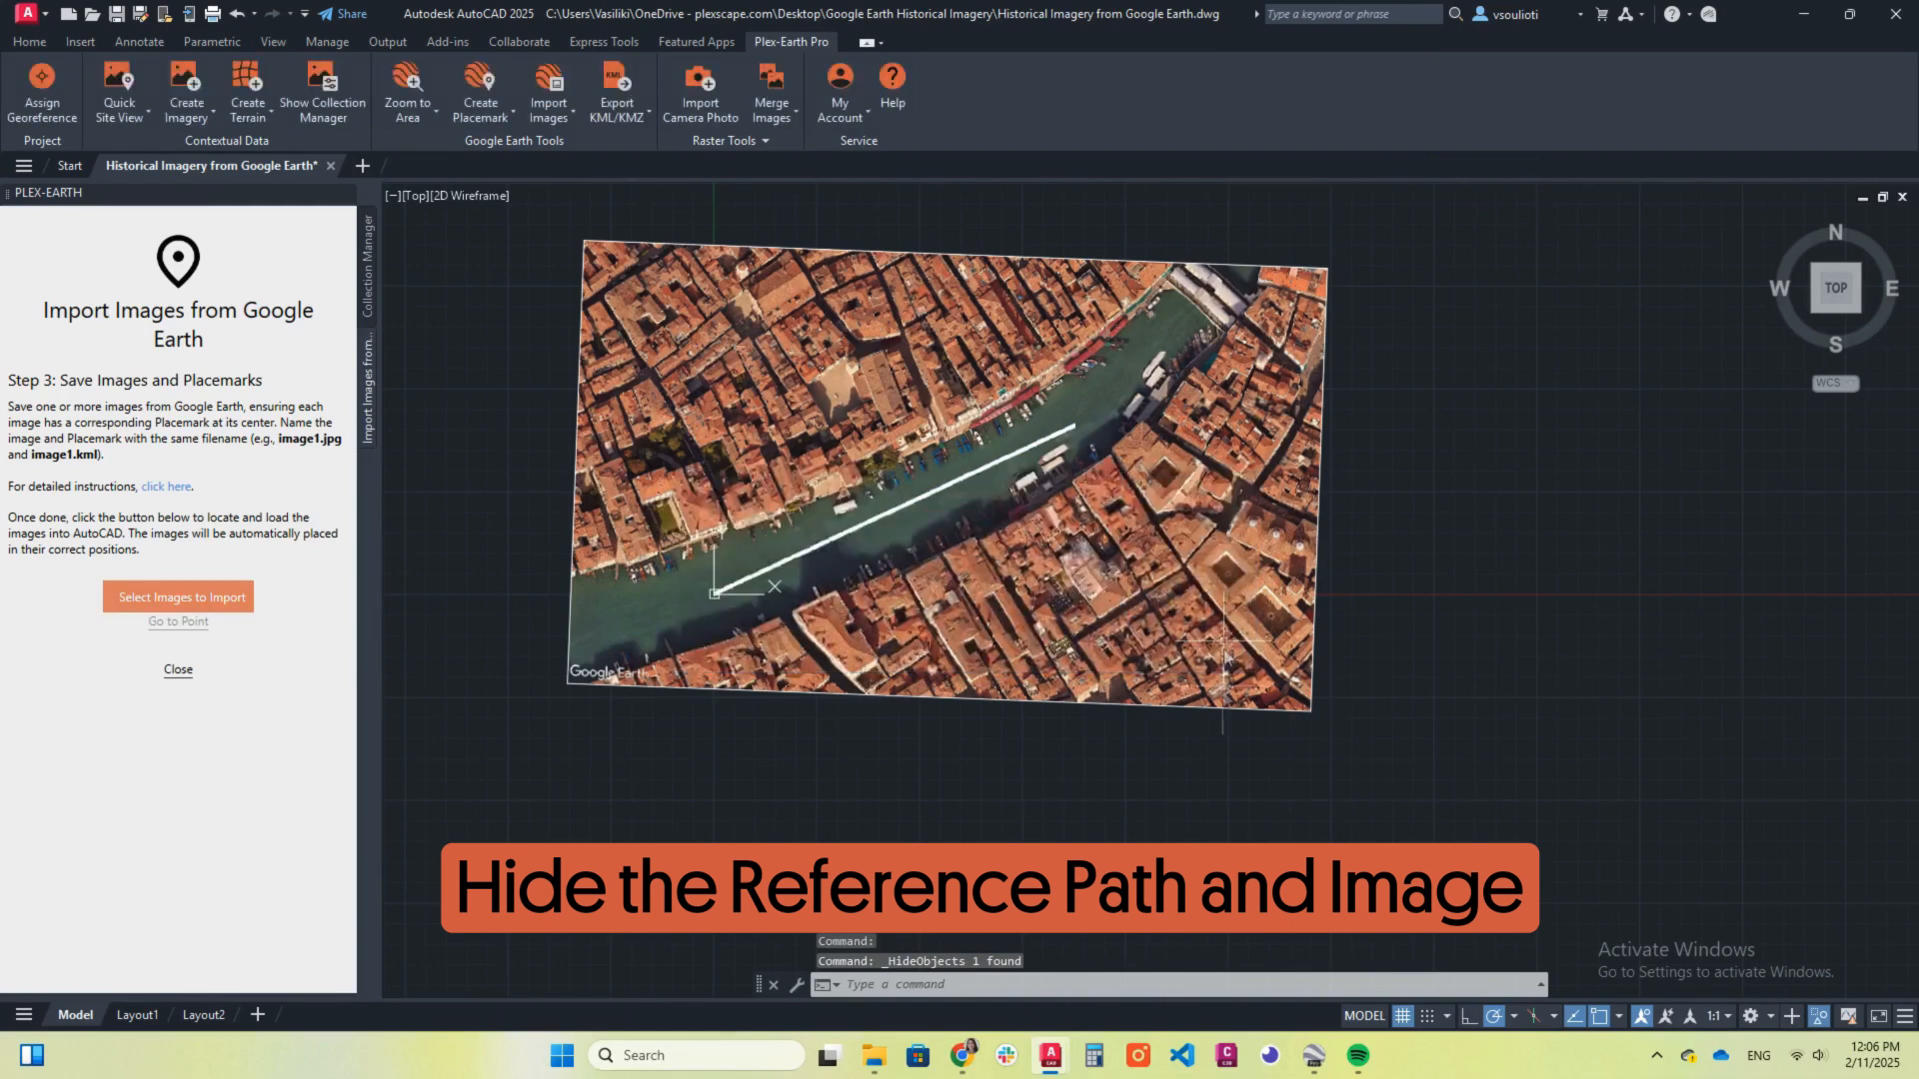
Step: Select the reference image by its frame and hide it in the drawing
click(1250, 792)
click(880, 245)
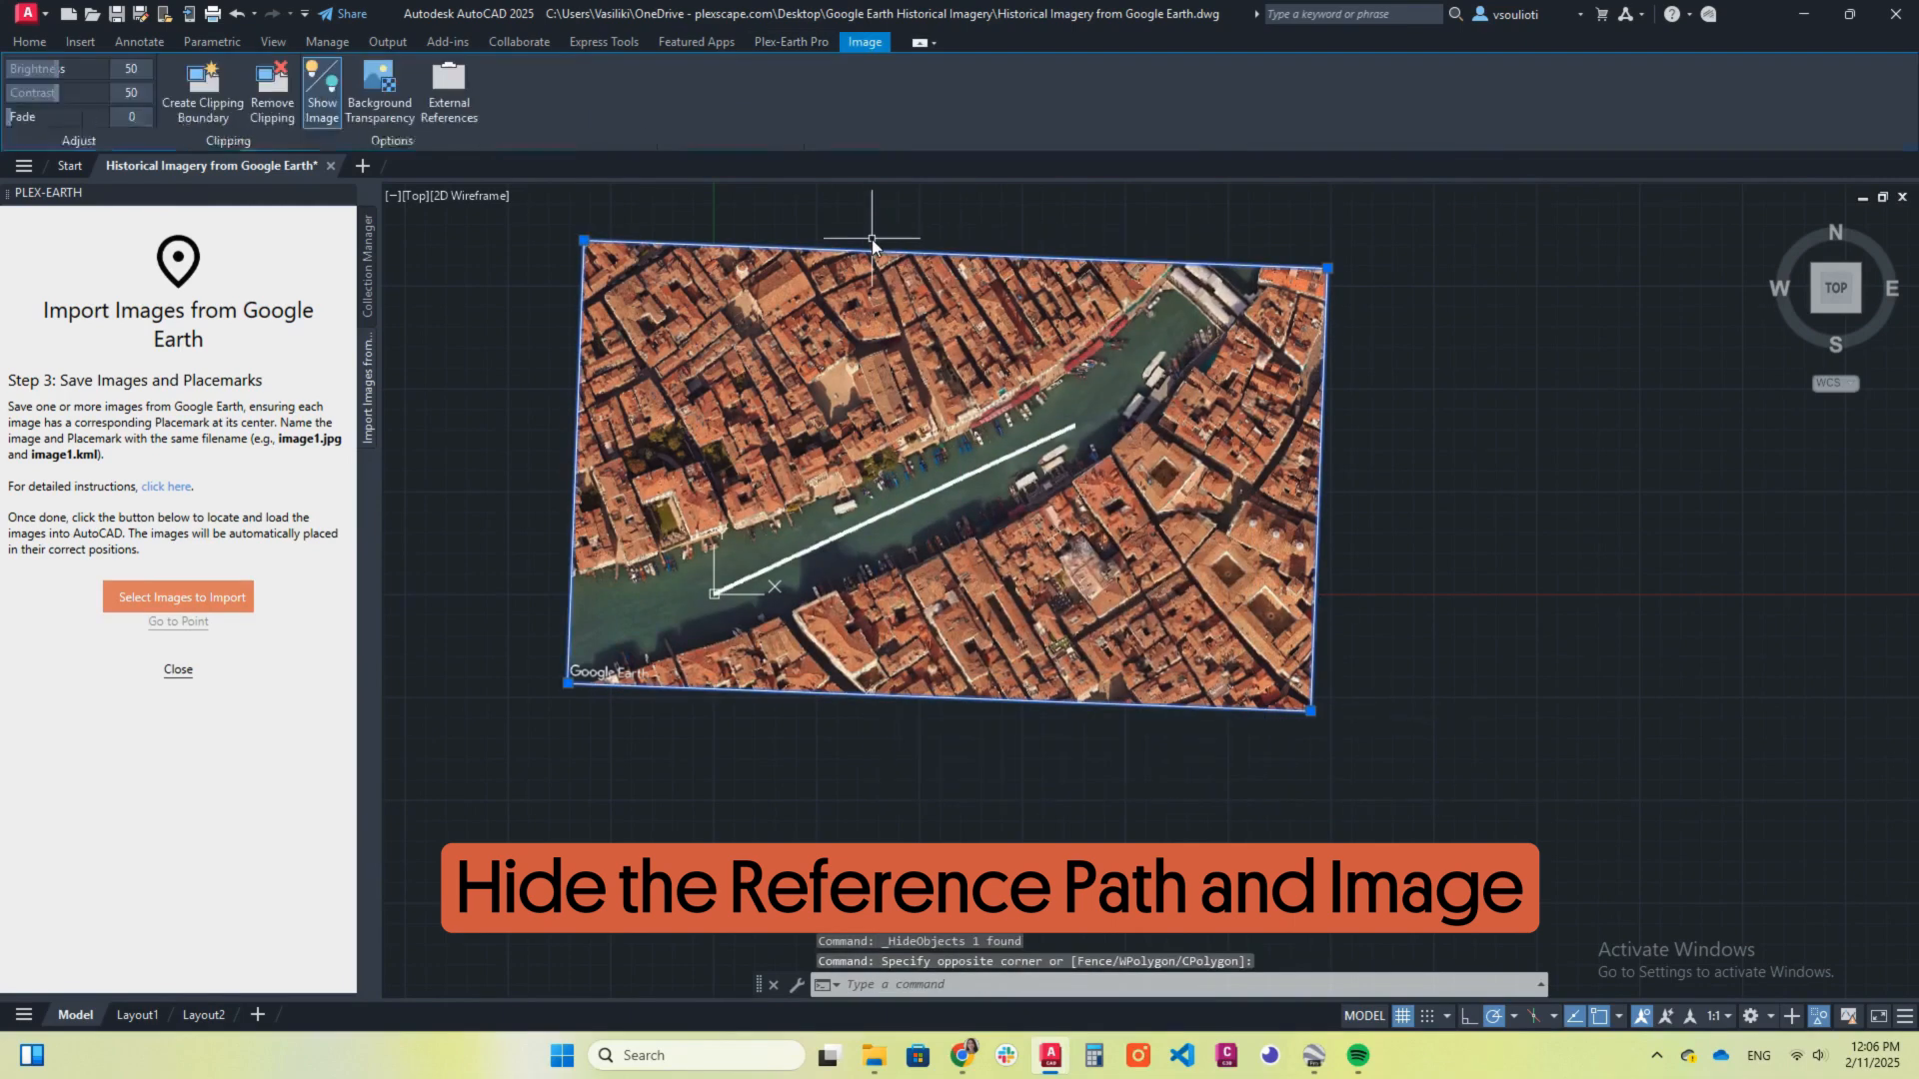
right_click(1047, 312)
mouse_move(1218, 410)
click(1284, 423)
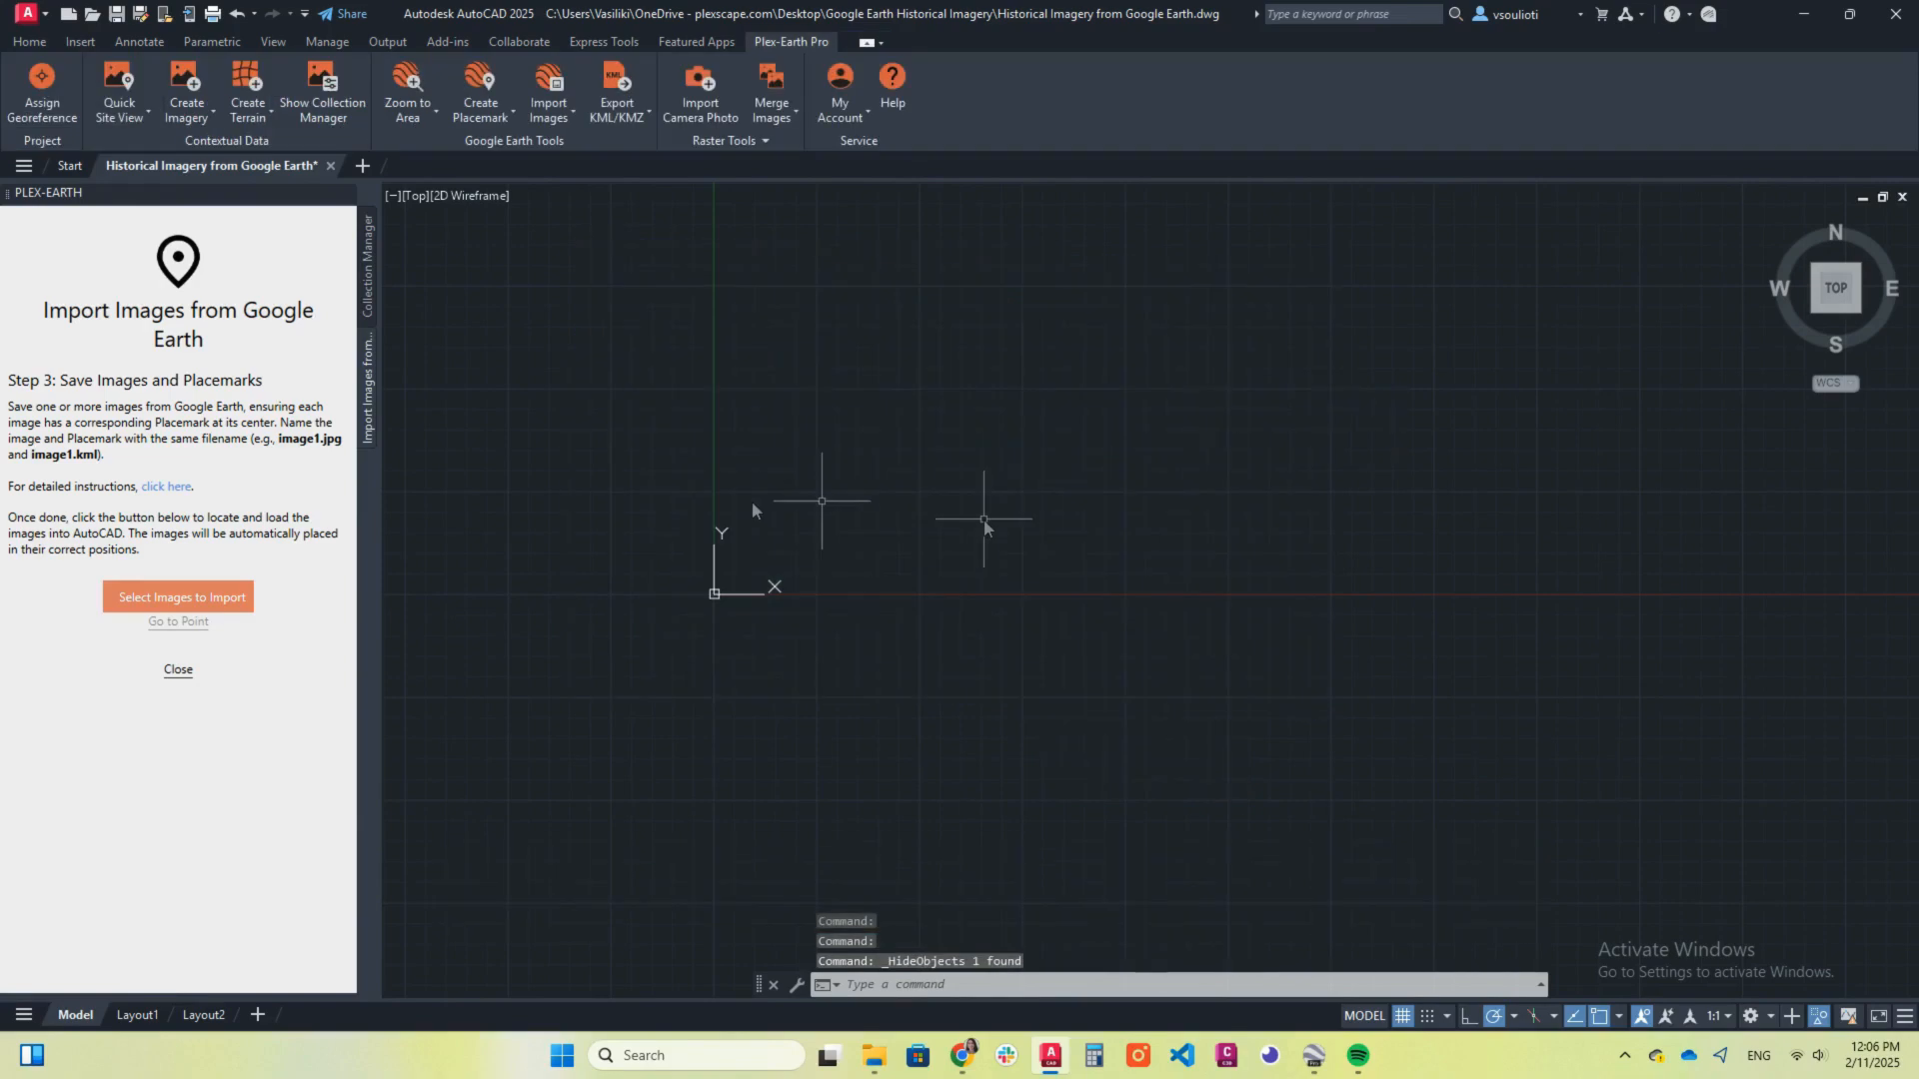
Step: Switch to Google Earth Pro and turn off the visibility of the Ref Image placemark and the Reference Path
click(1314, 1056)
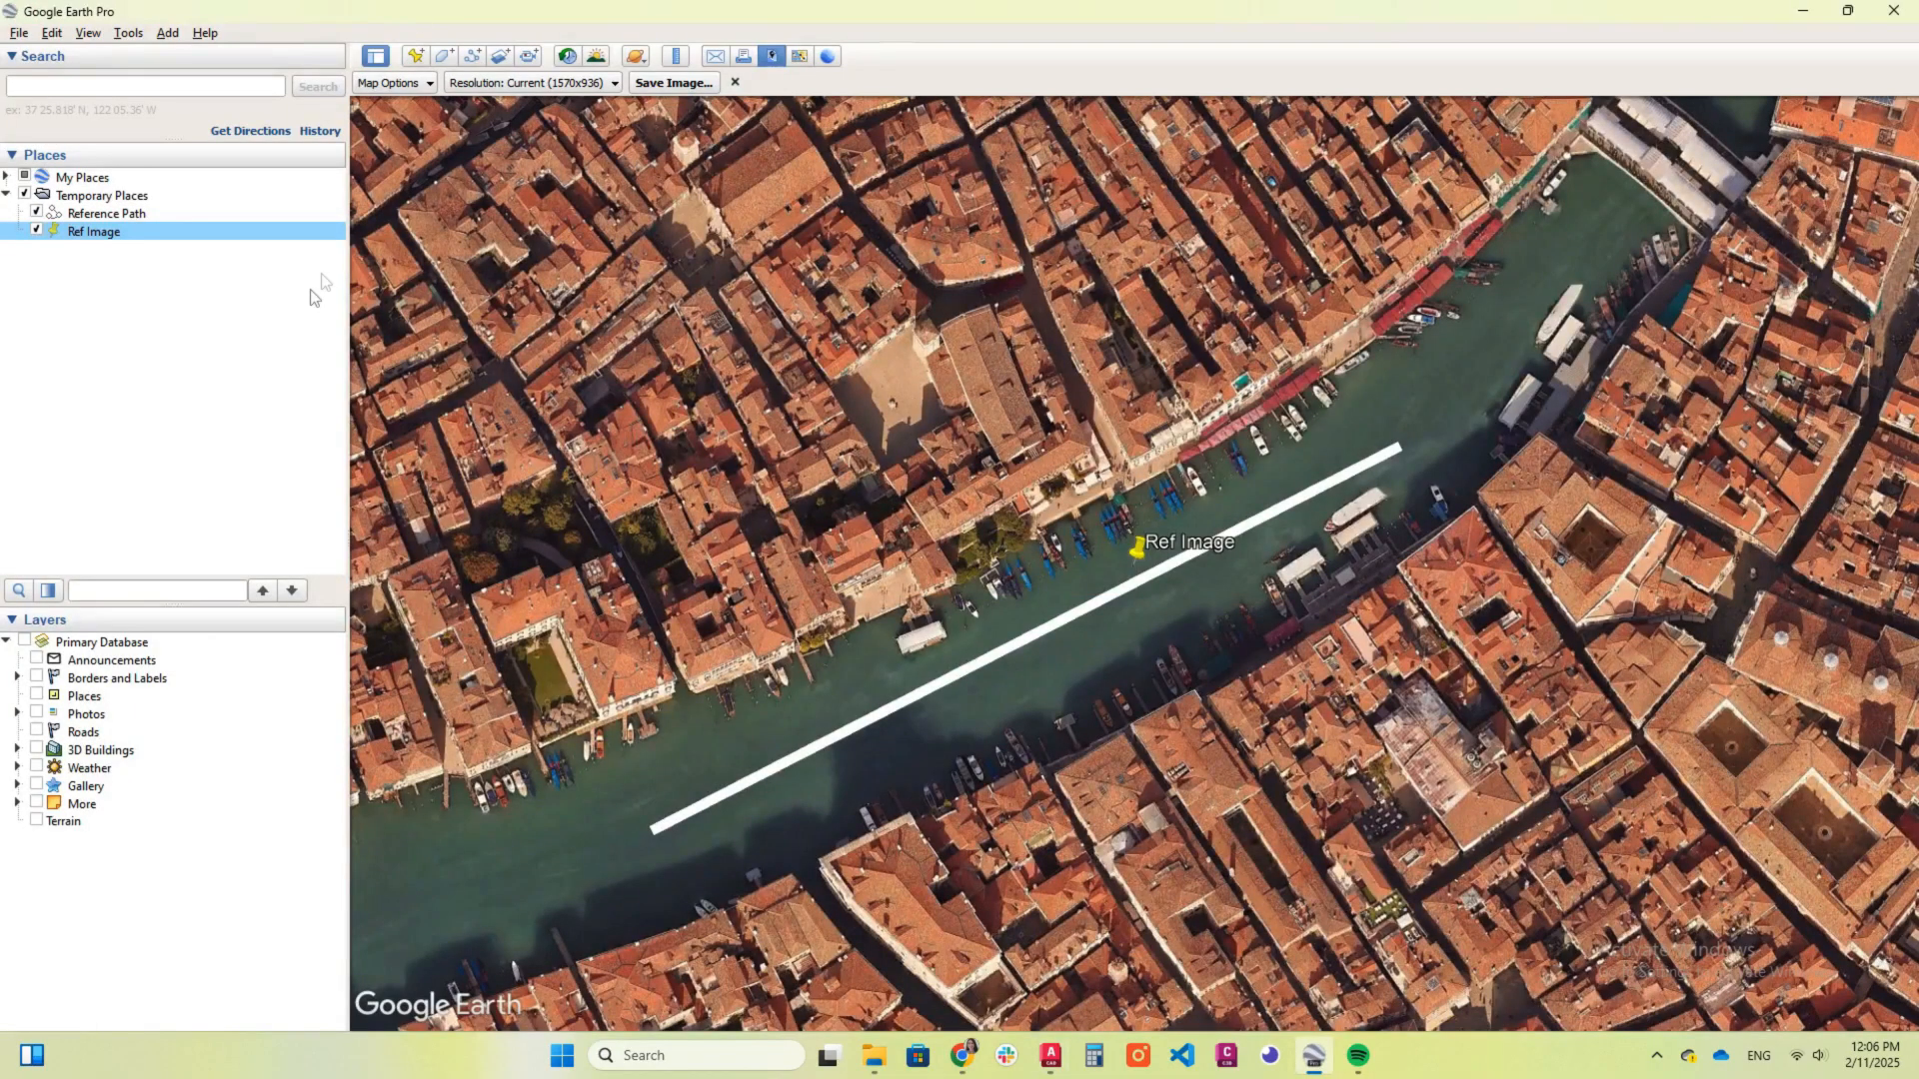
click(37, 231)
click(37, 213)
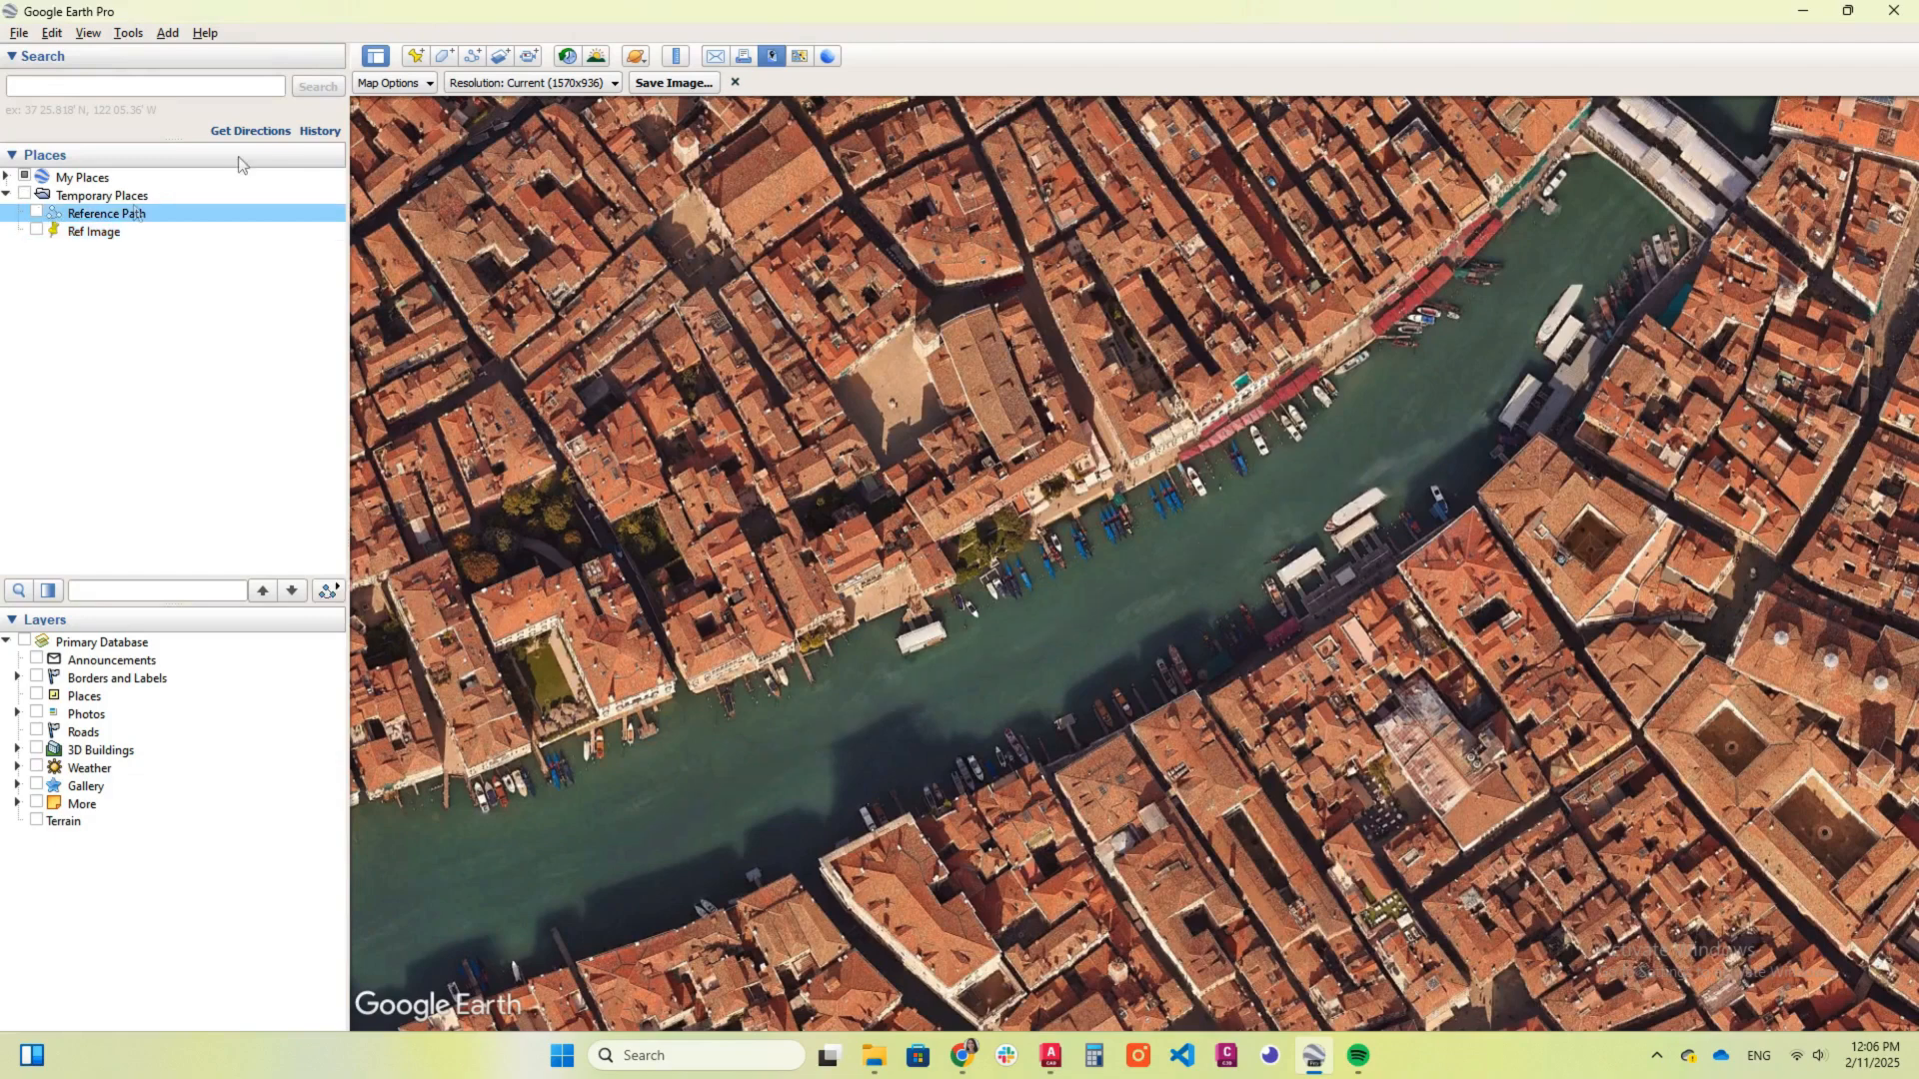
Step: Turn on historical imagery and move the time slider to an imagery date earlier than 4/2010
click(568, 56)
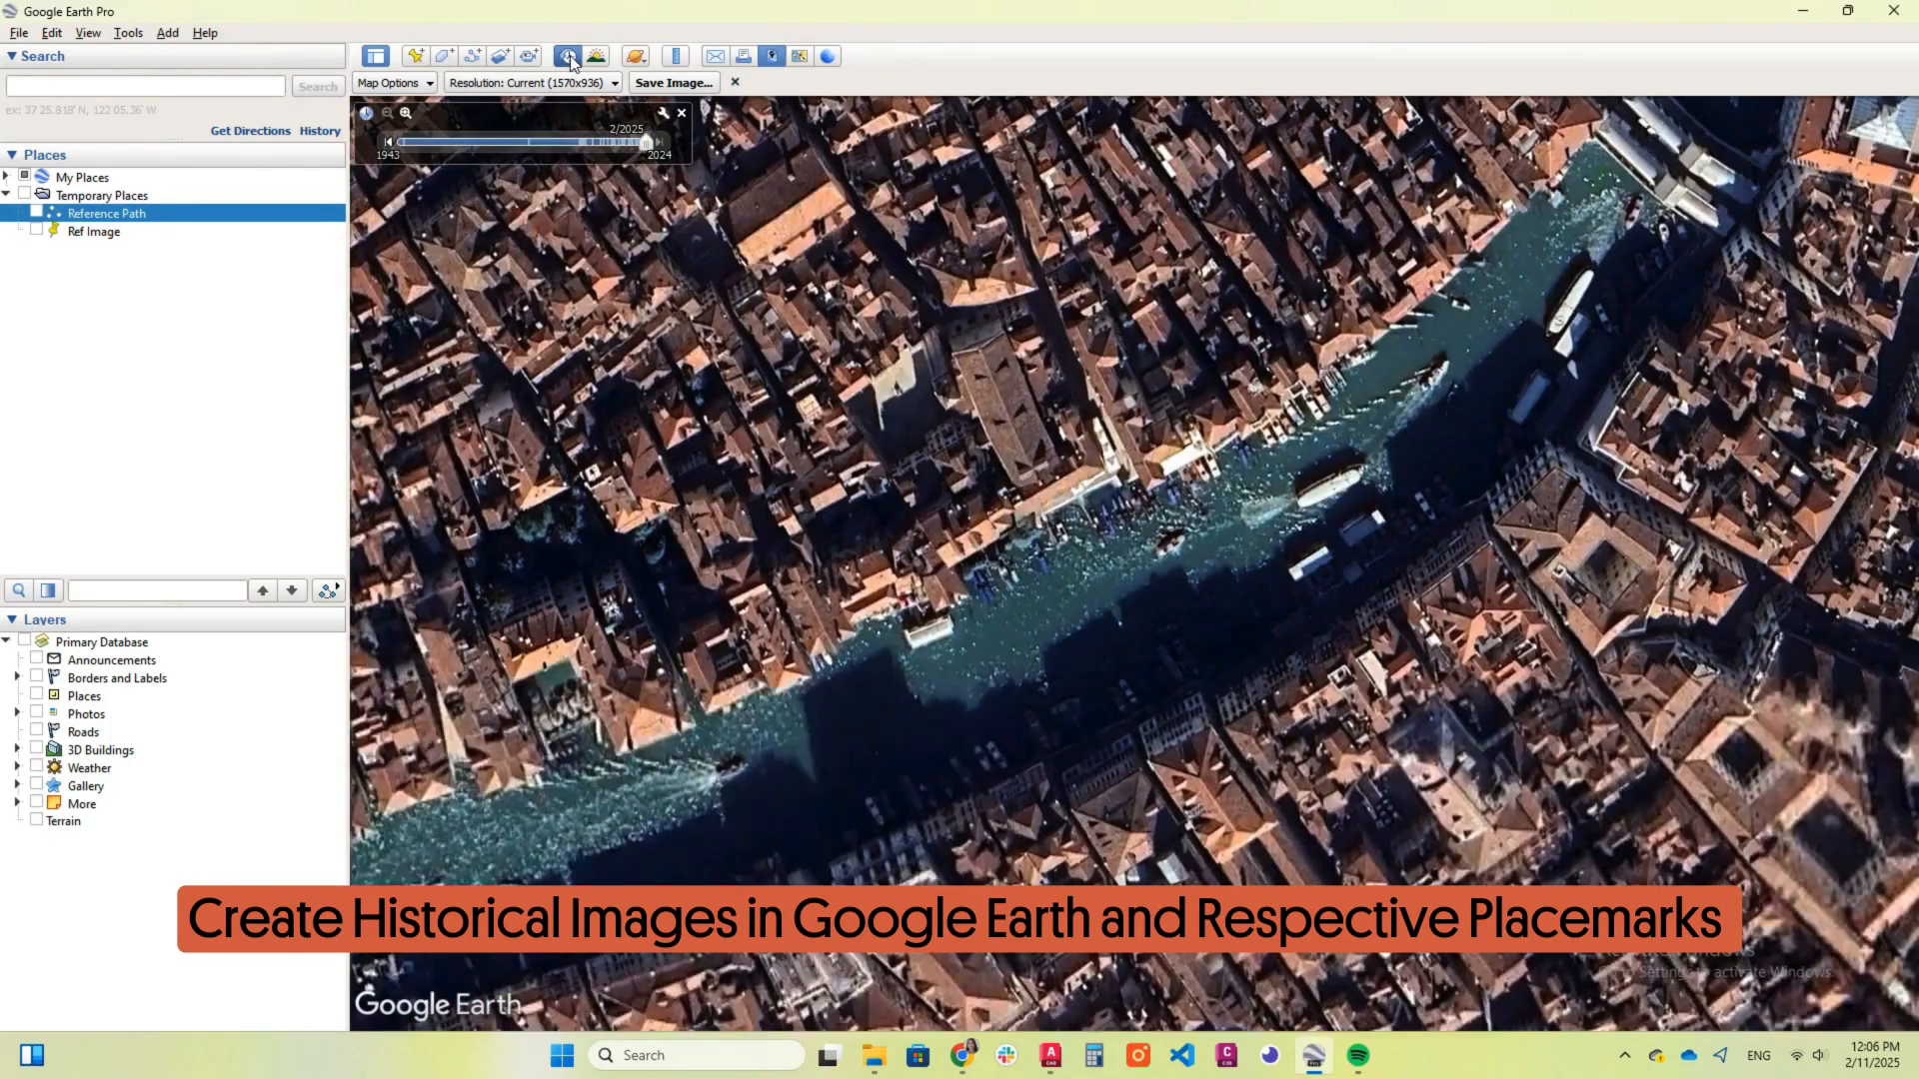
click(601, 142)
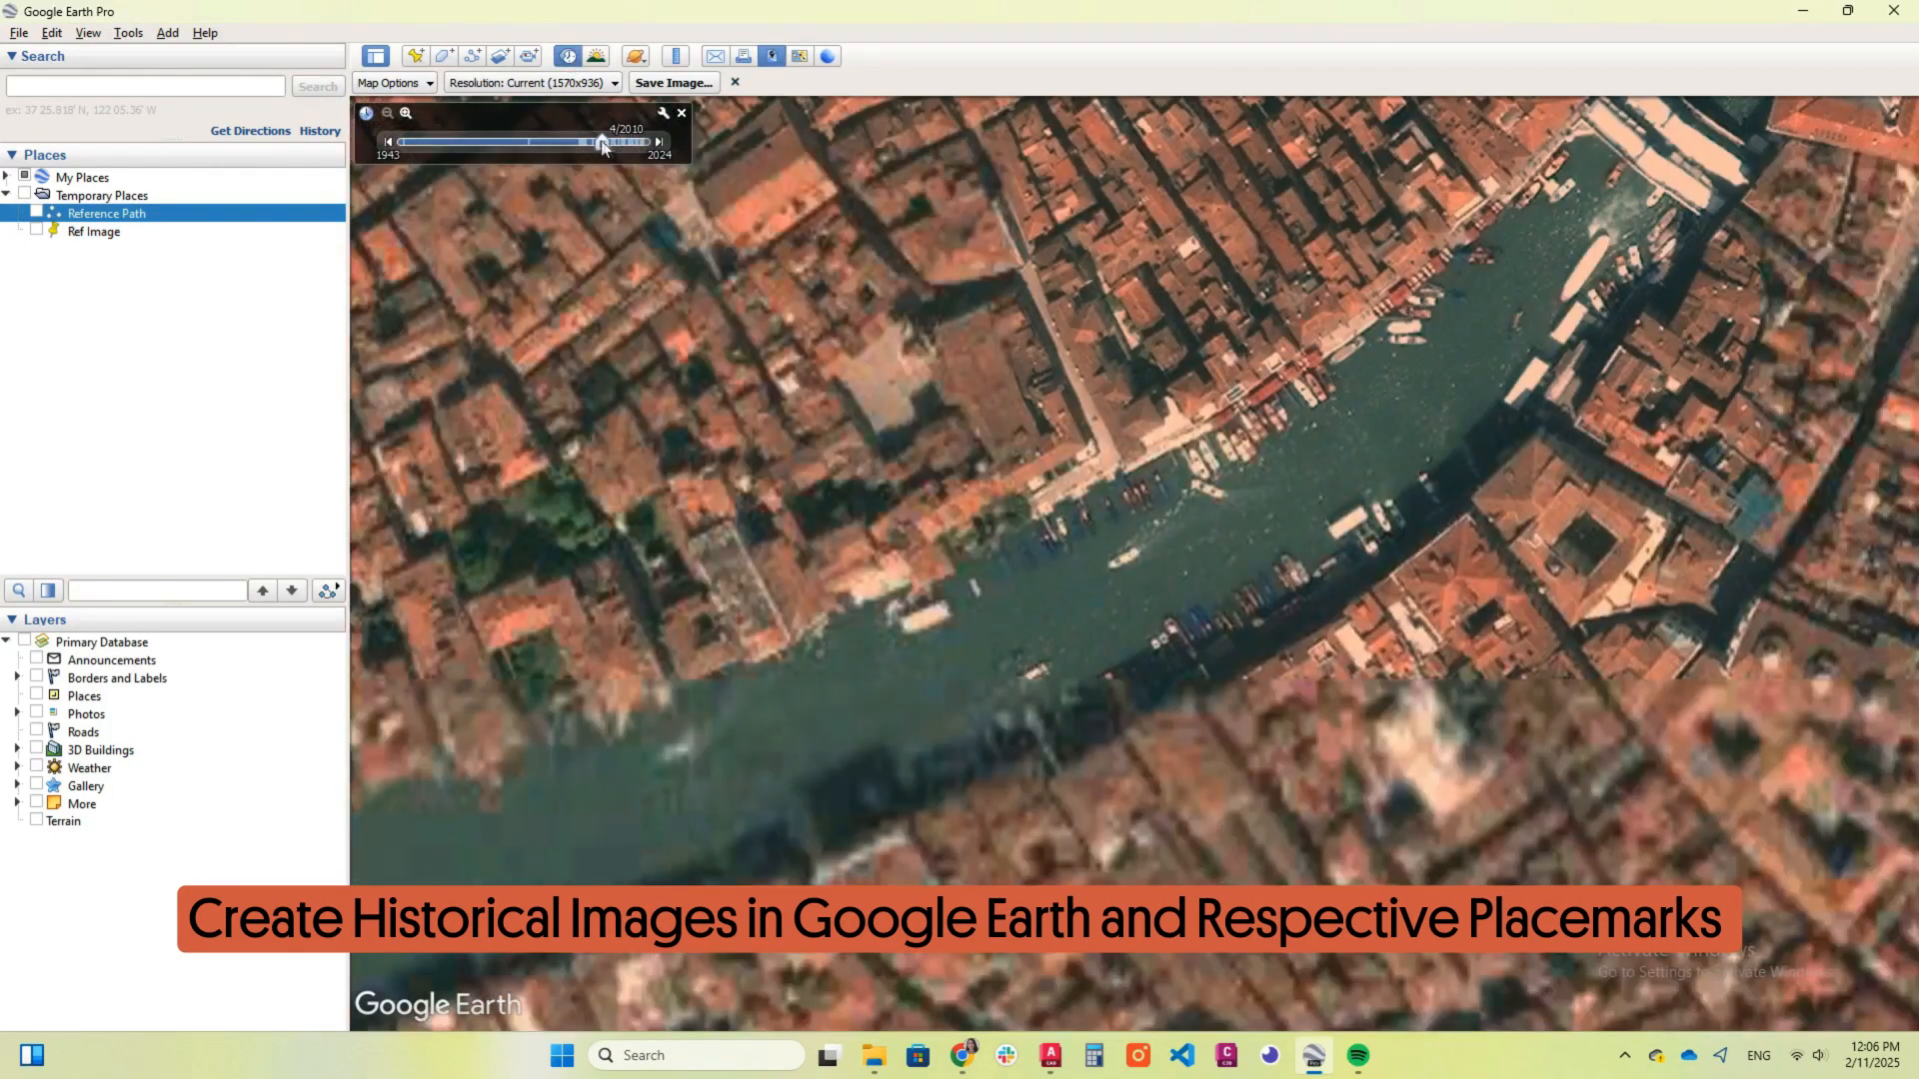
click(594, 143)
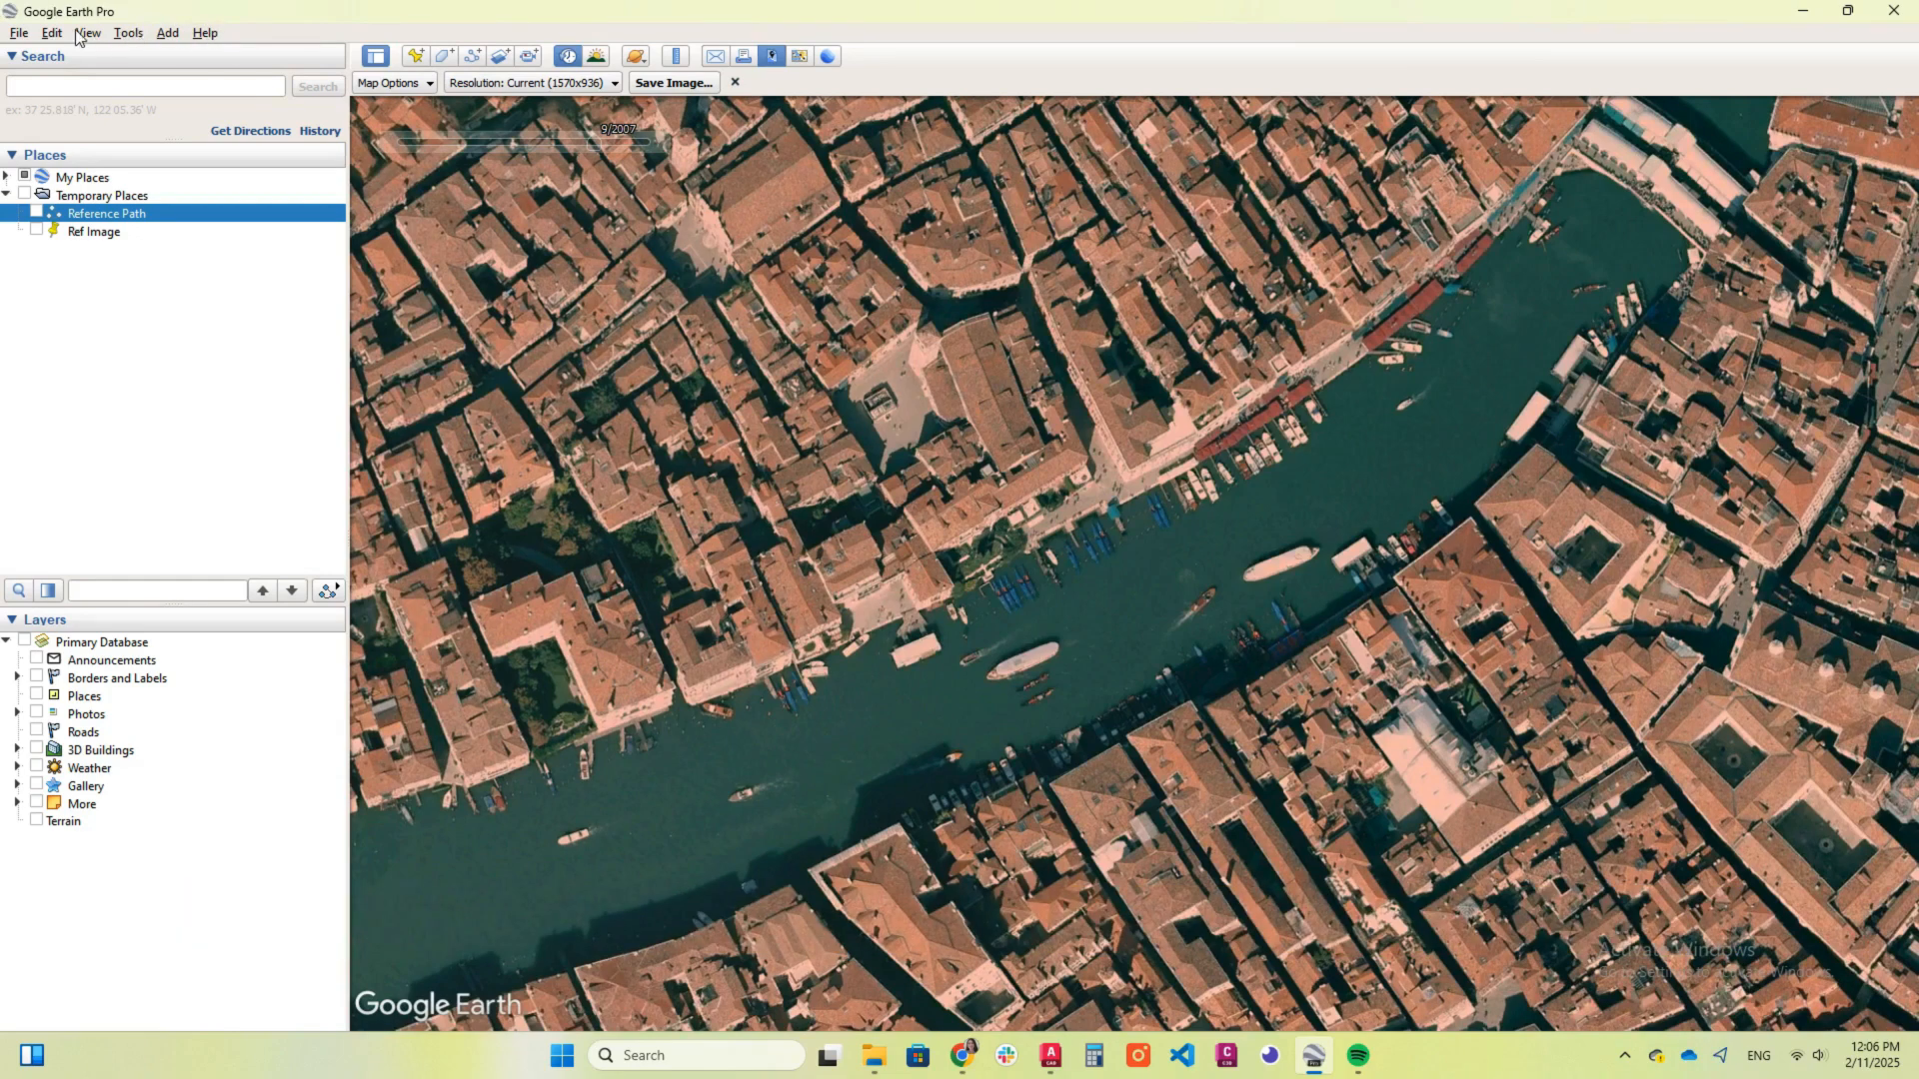
Step: Save the historical view as a JPEG image named "1" and add a placemark named "1" at its default location
click(667, 84)
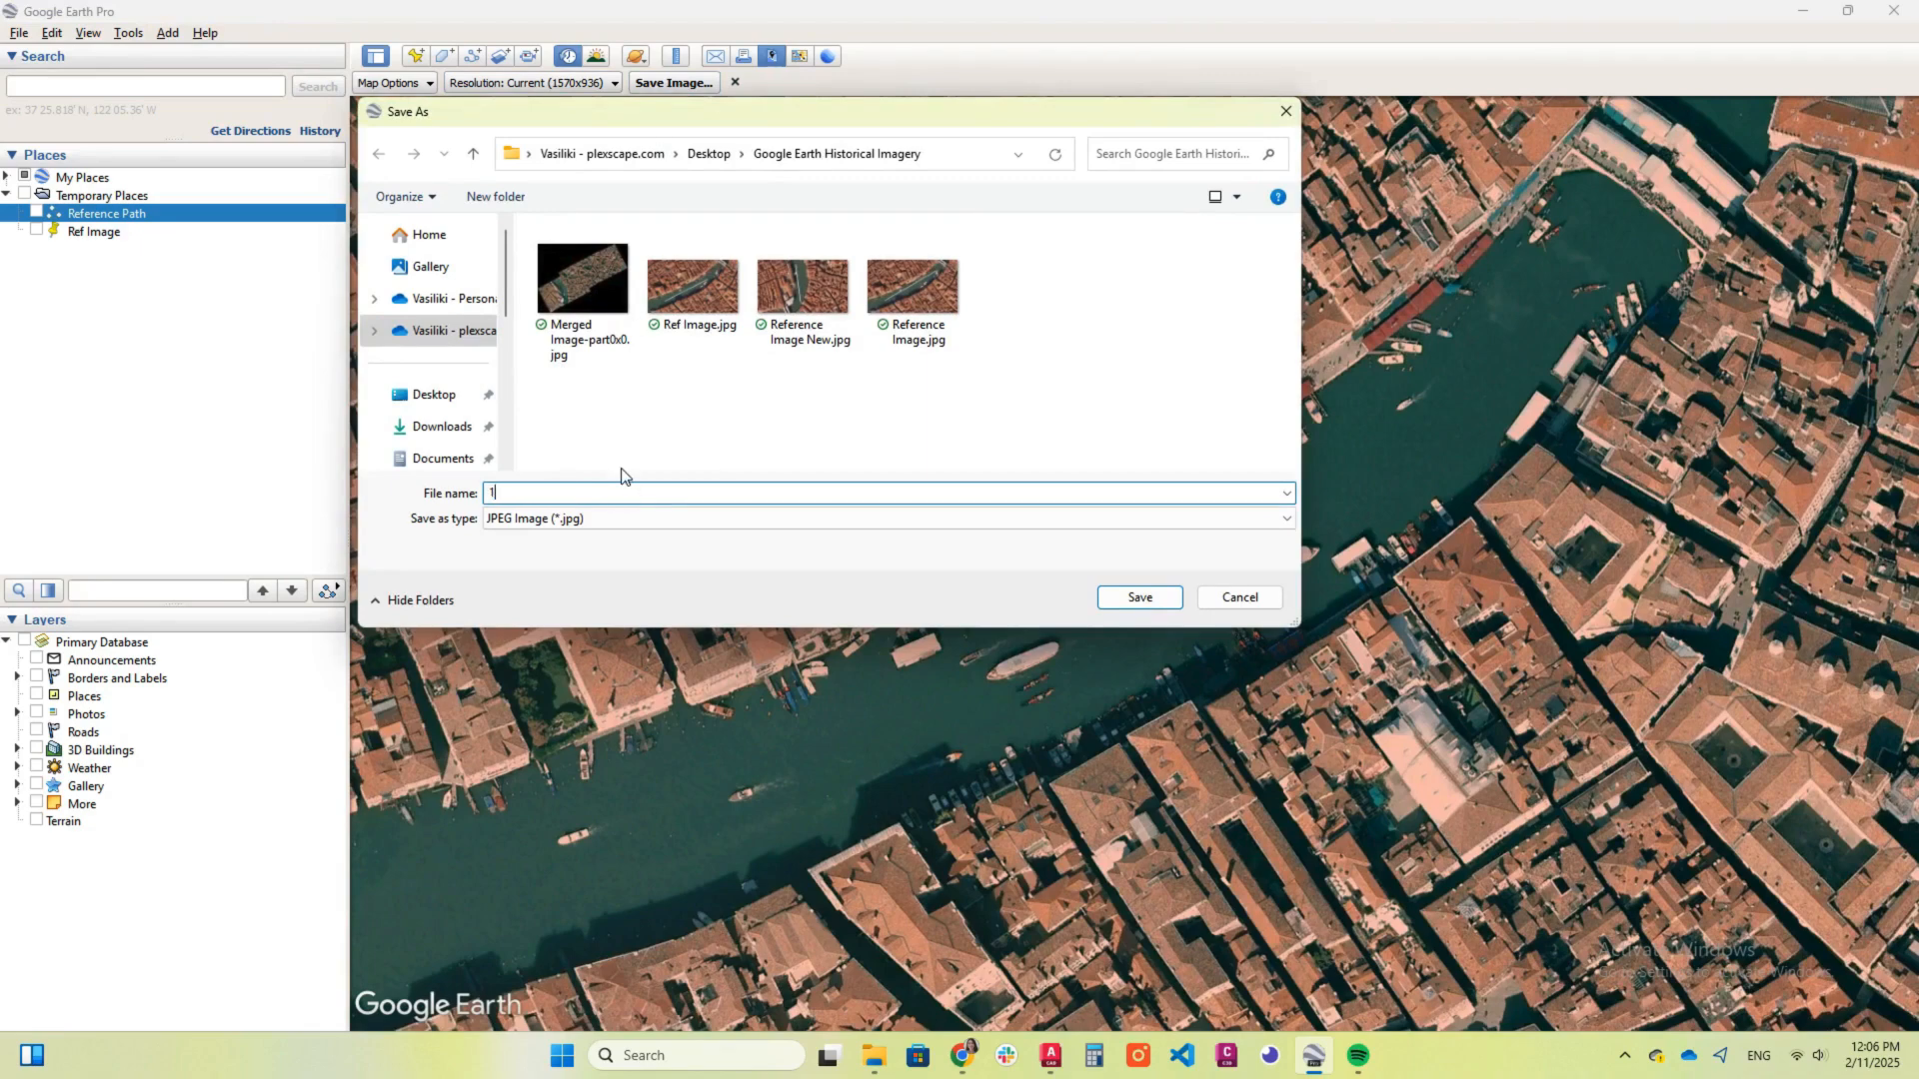
click(1135, 603)
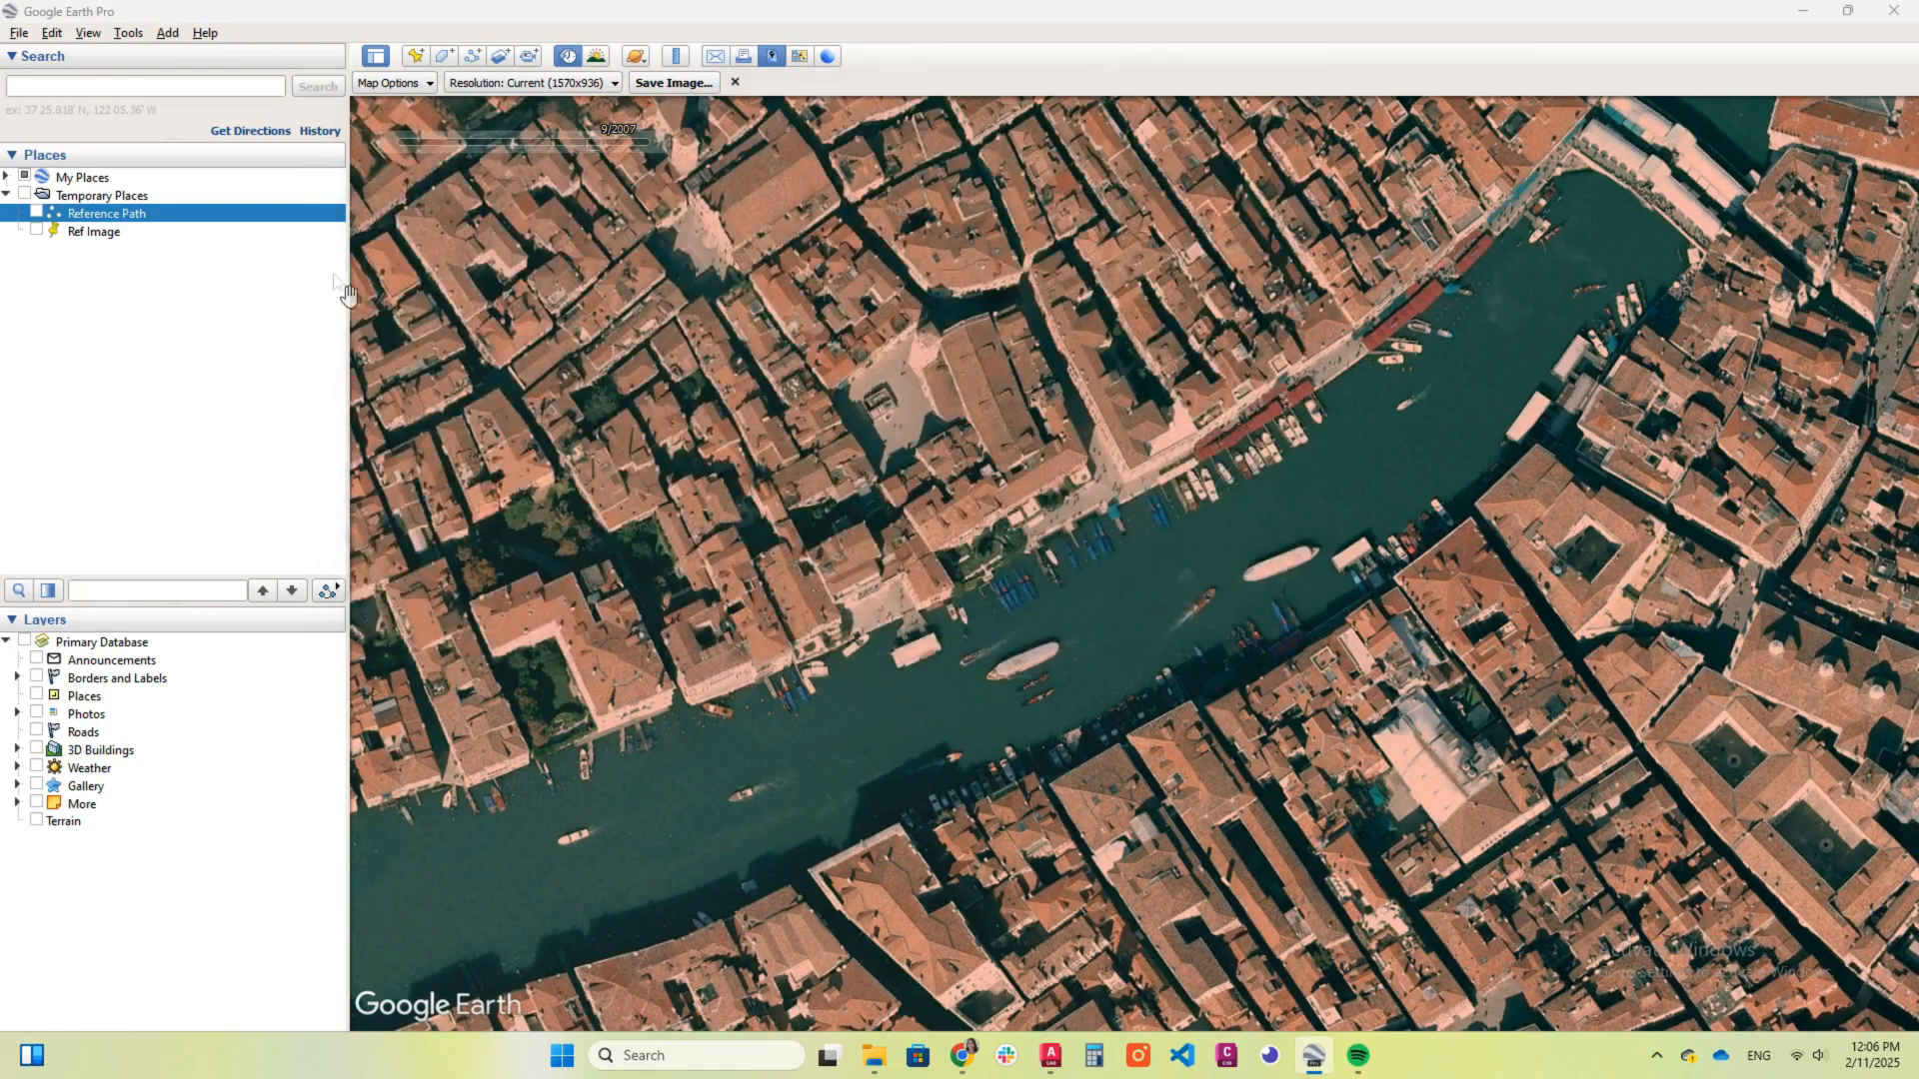
click(415, 56)
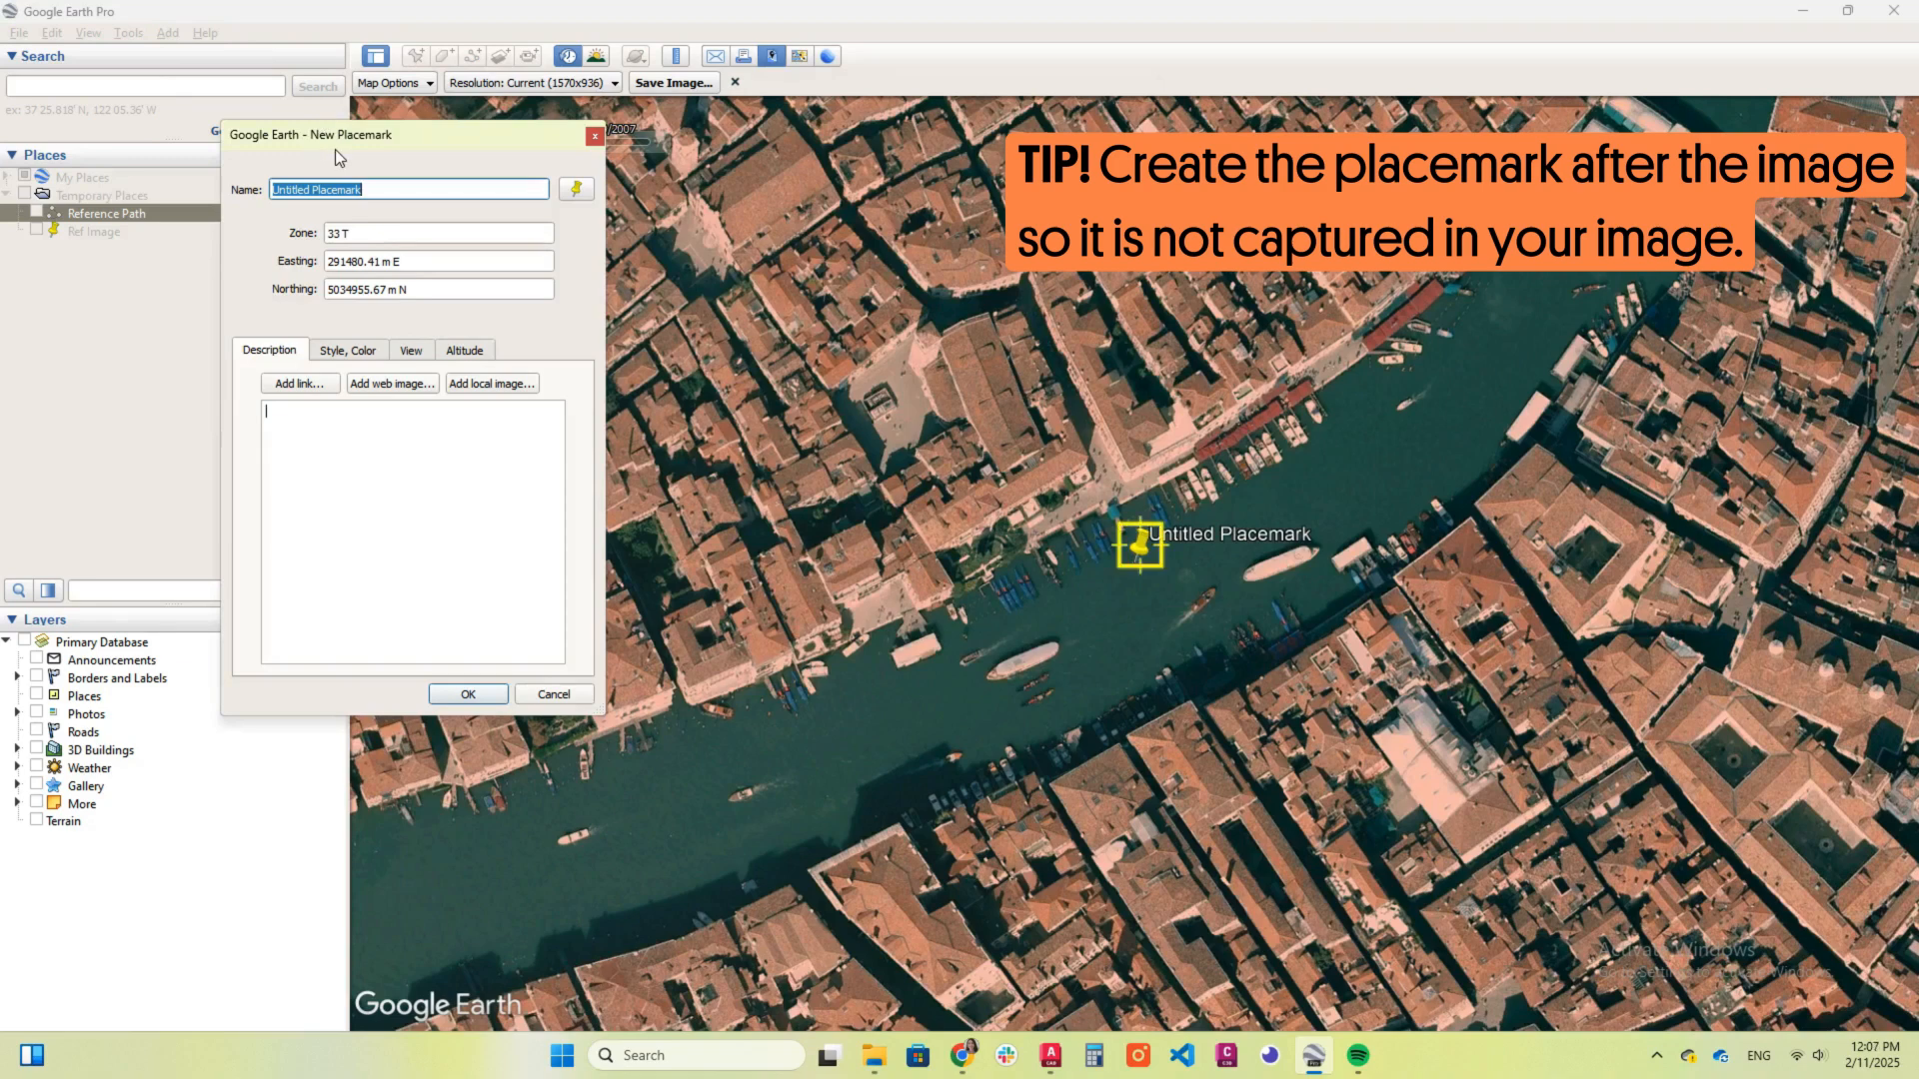
text(1)
click(468, 694)
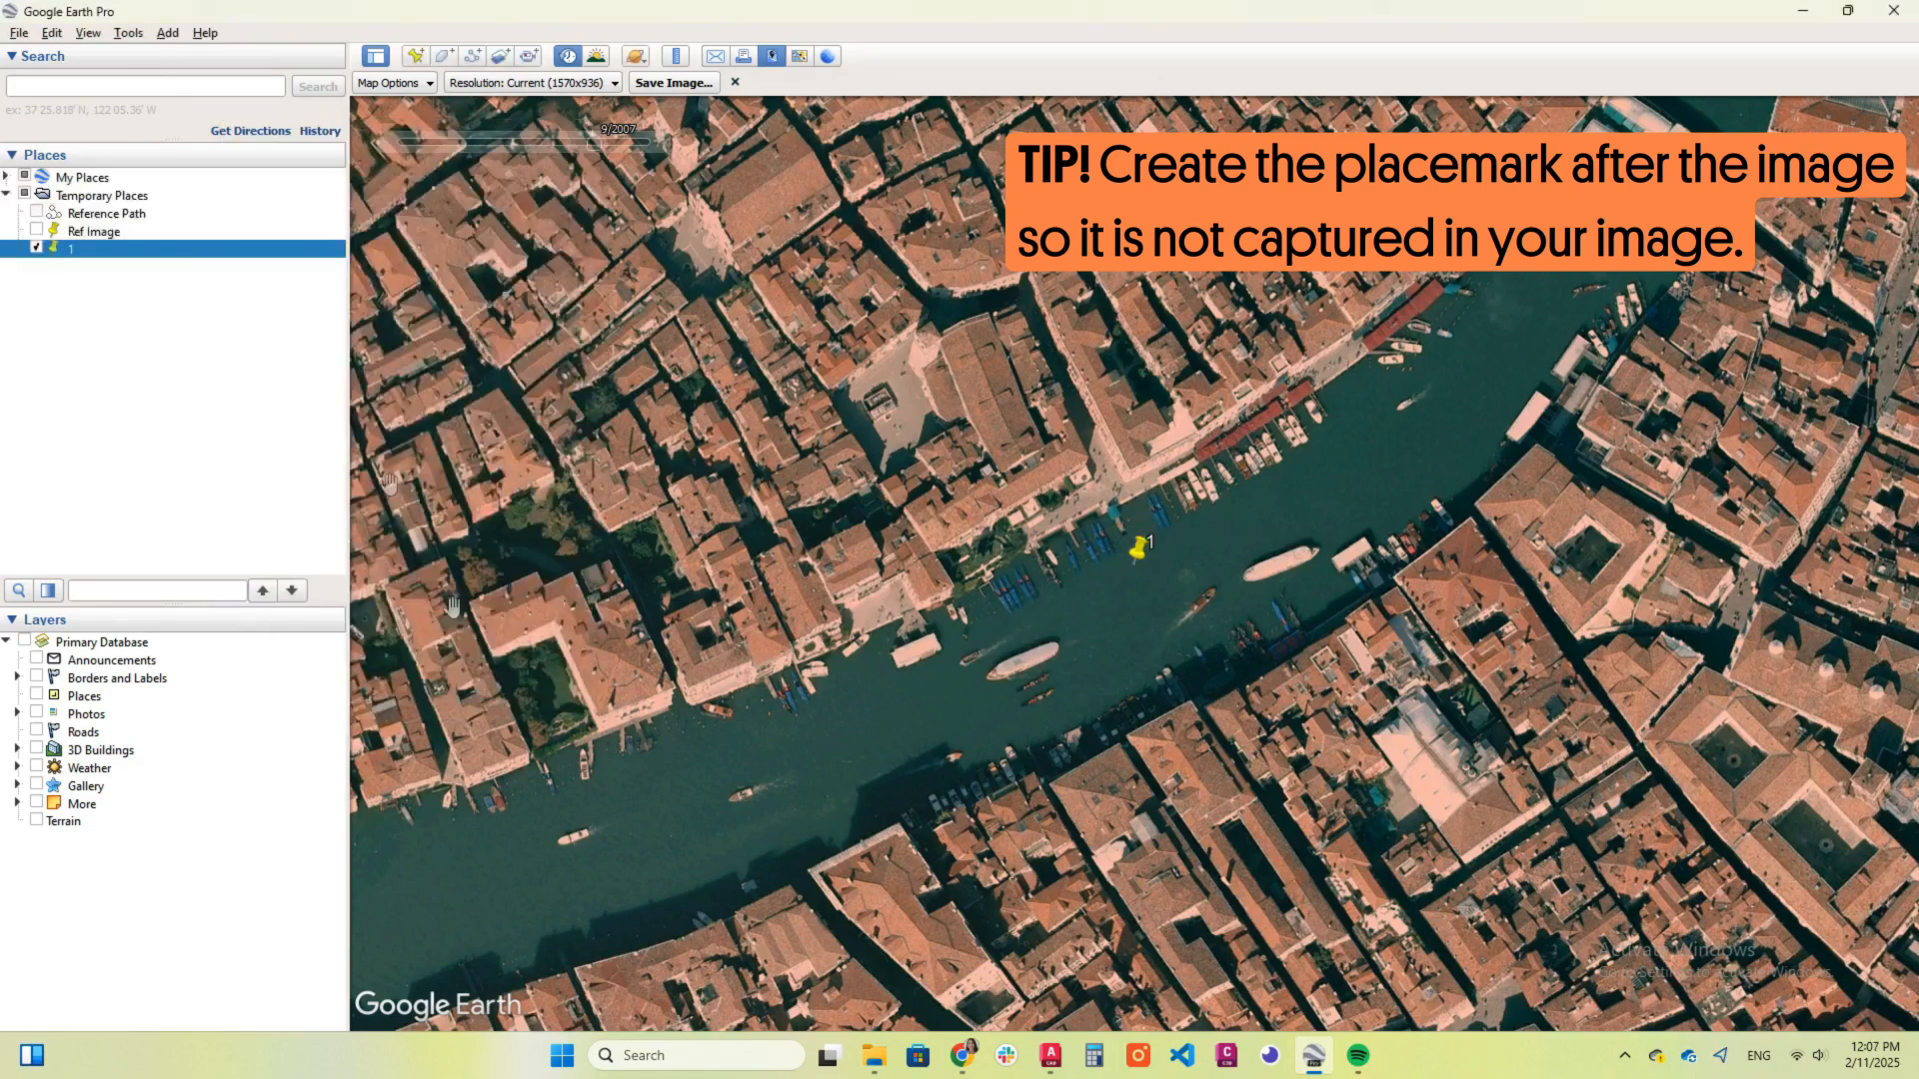
Step: Save placemark 1 as a KML file named "1" in the Google Earth Historical Imagery folder
right_click(170, 250)
click(249, 426)
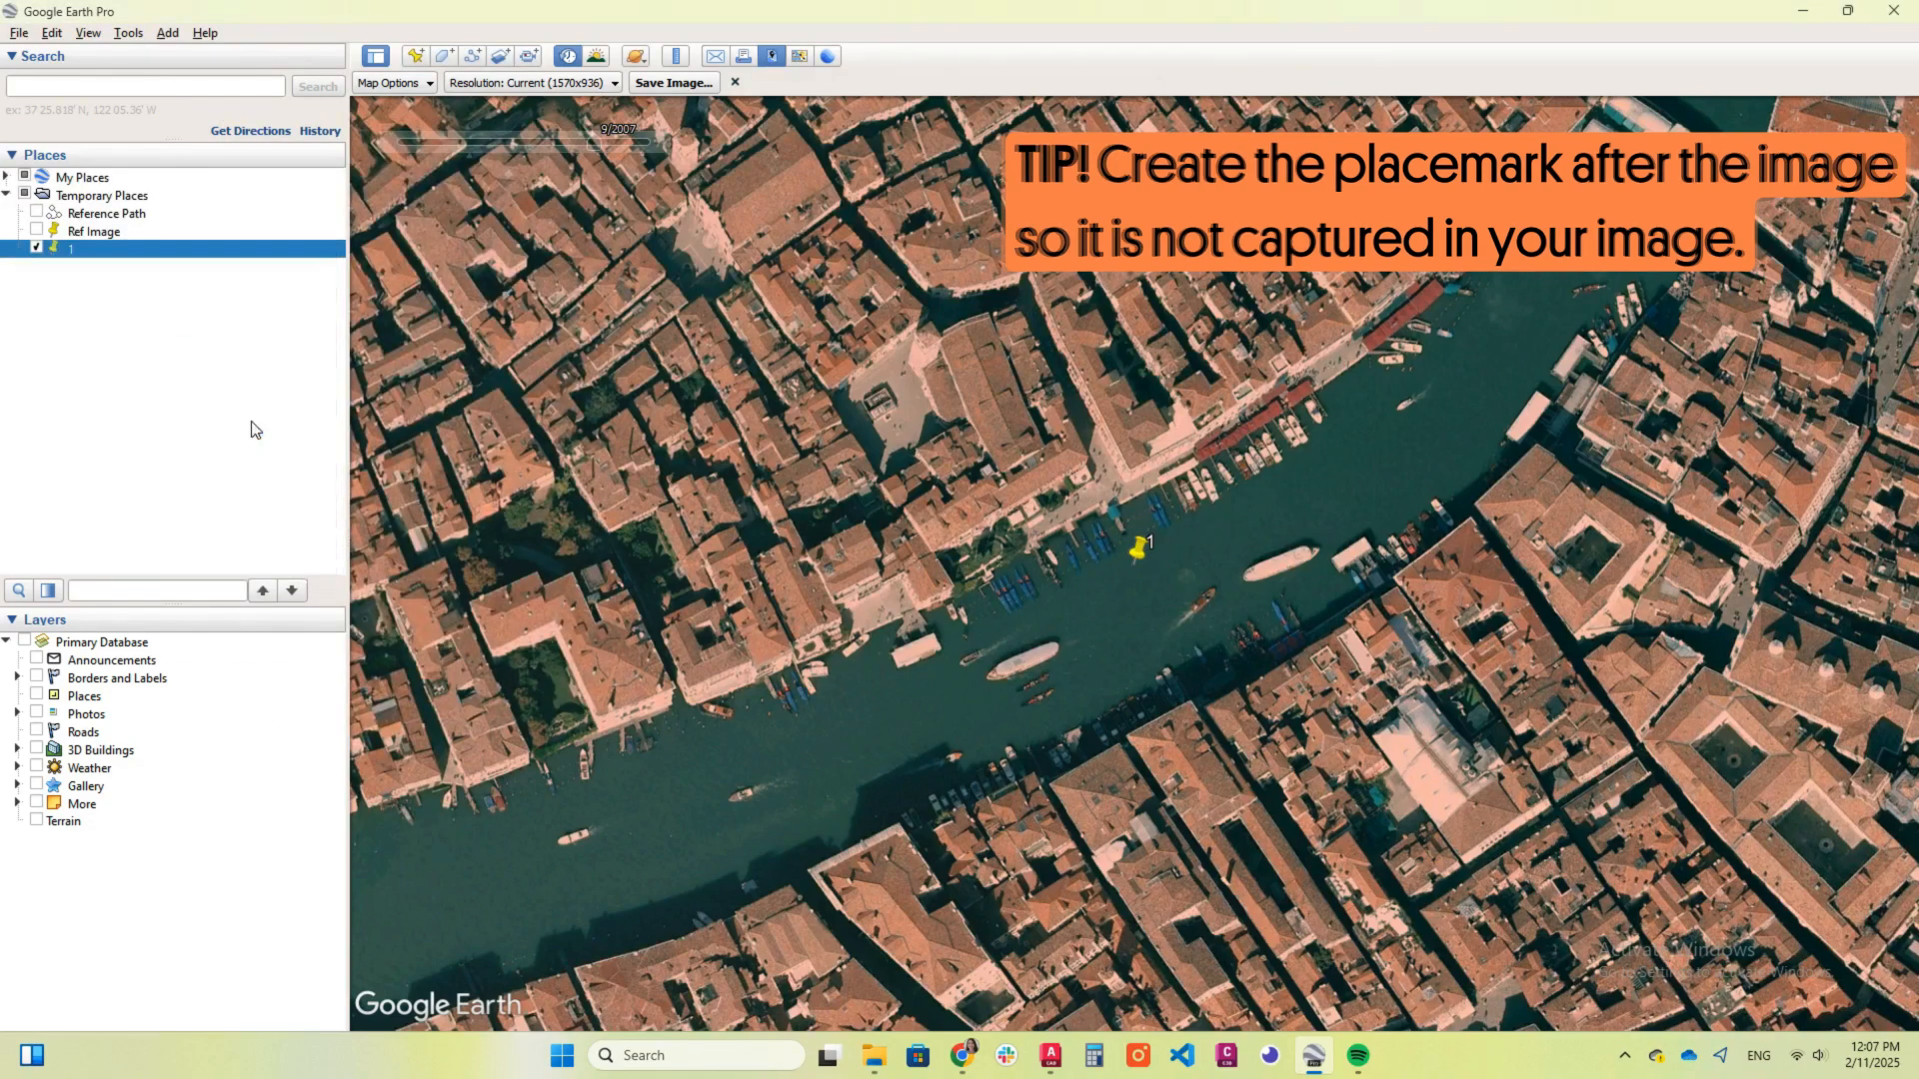
click(784, 523)
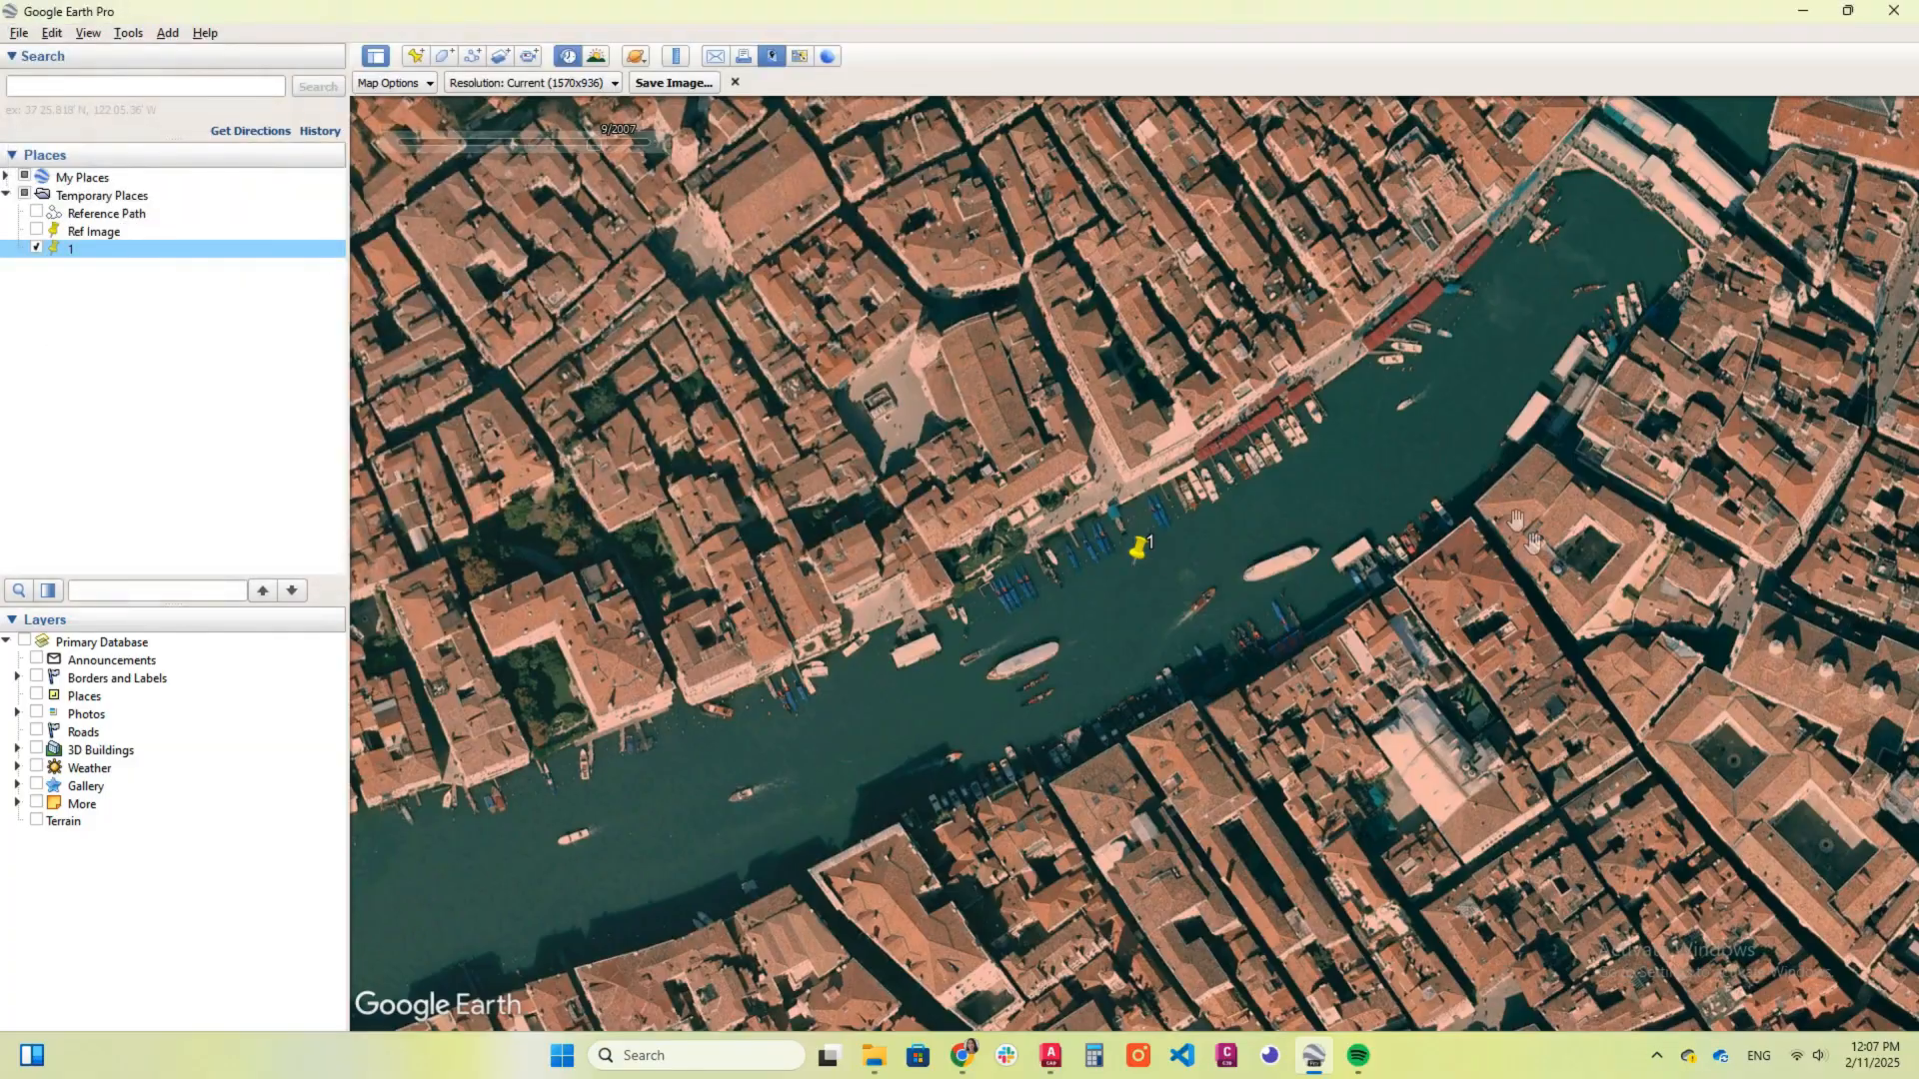
Step: Save the adjacent area east of image 1 as a JPEG named "2" and add a placemark named "2" at its default location
drag(1544, 557, 708, 529)
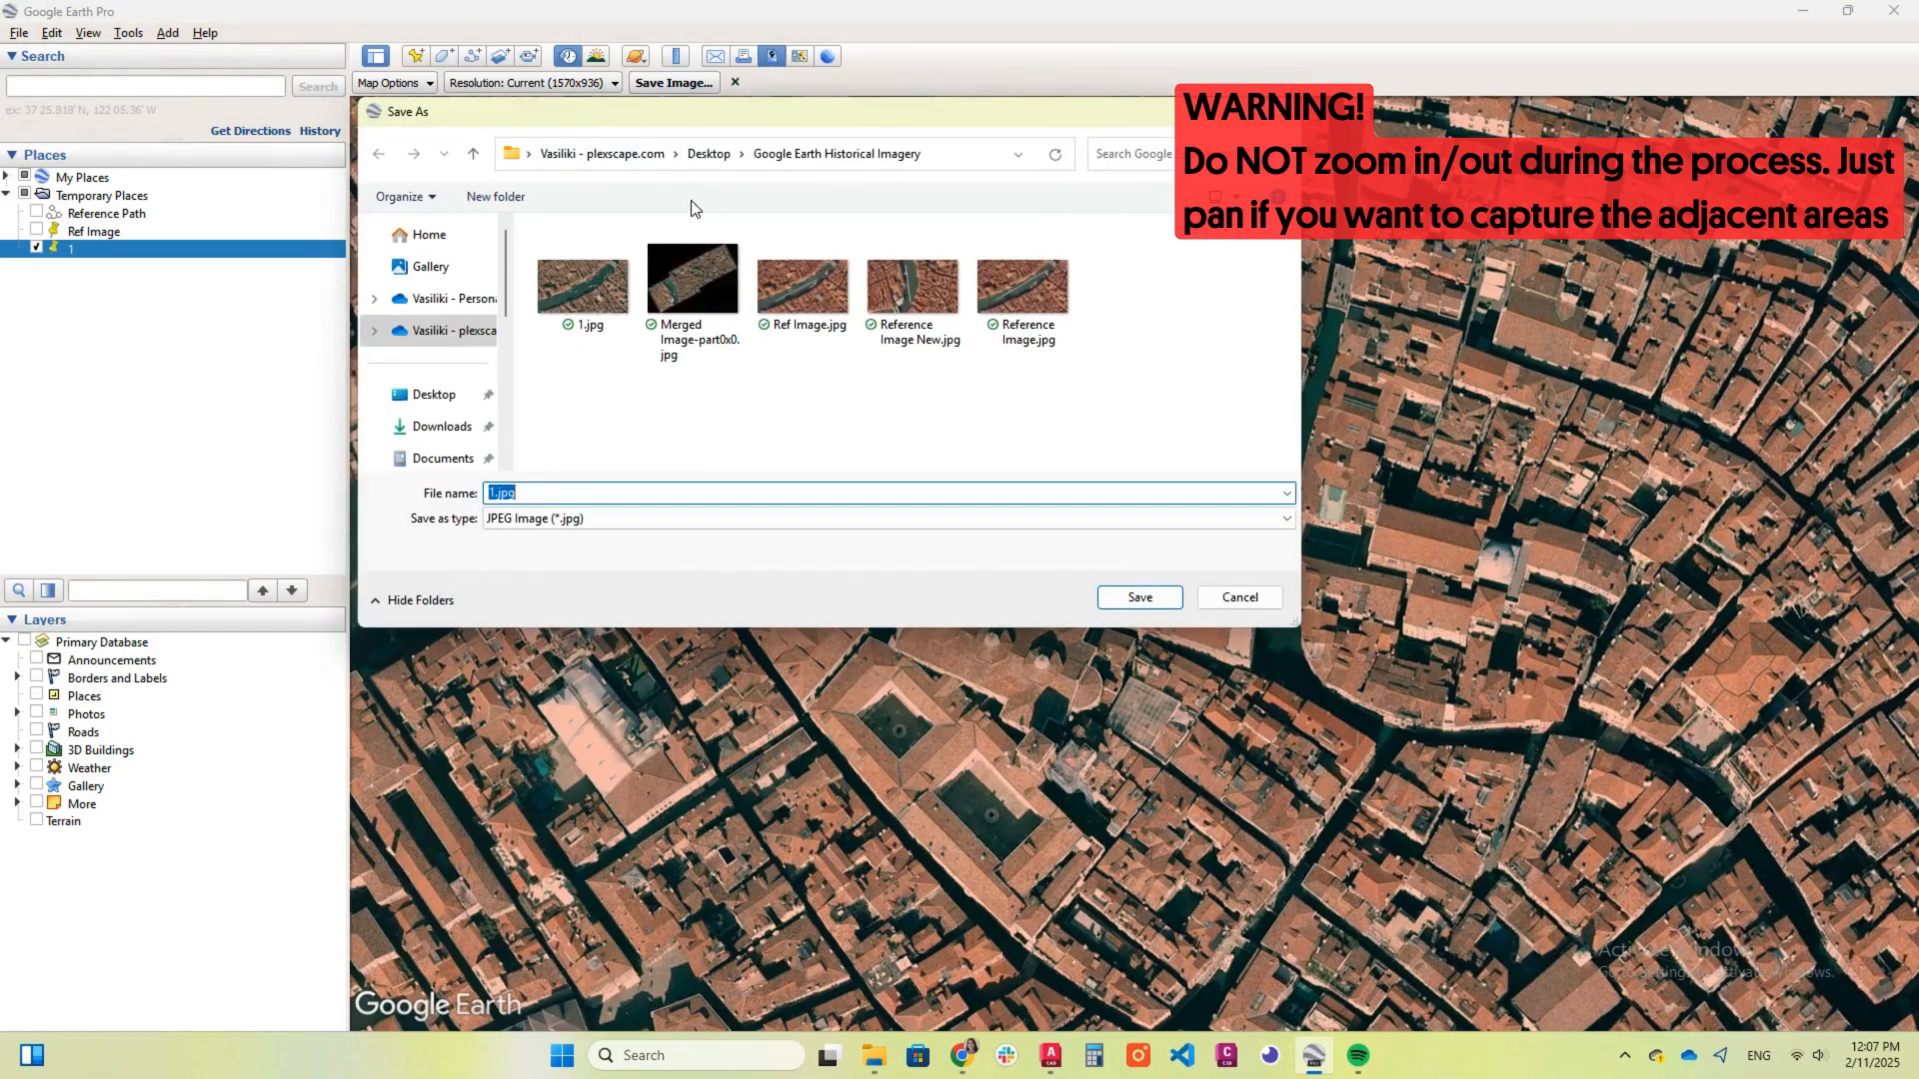
click(1140, 598)
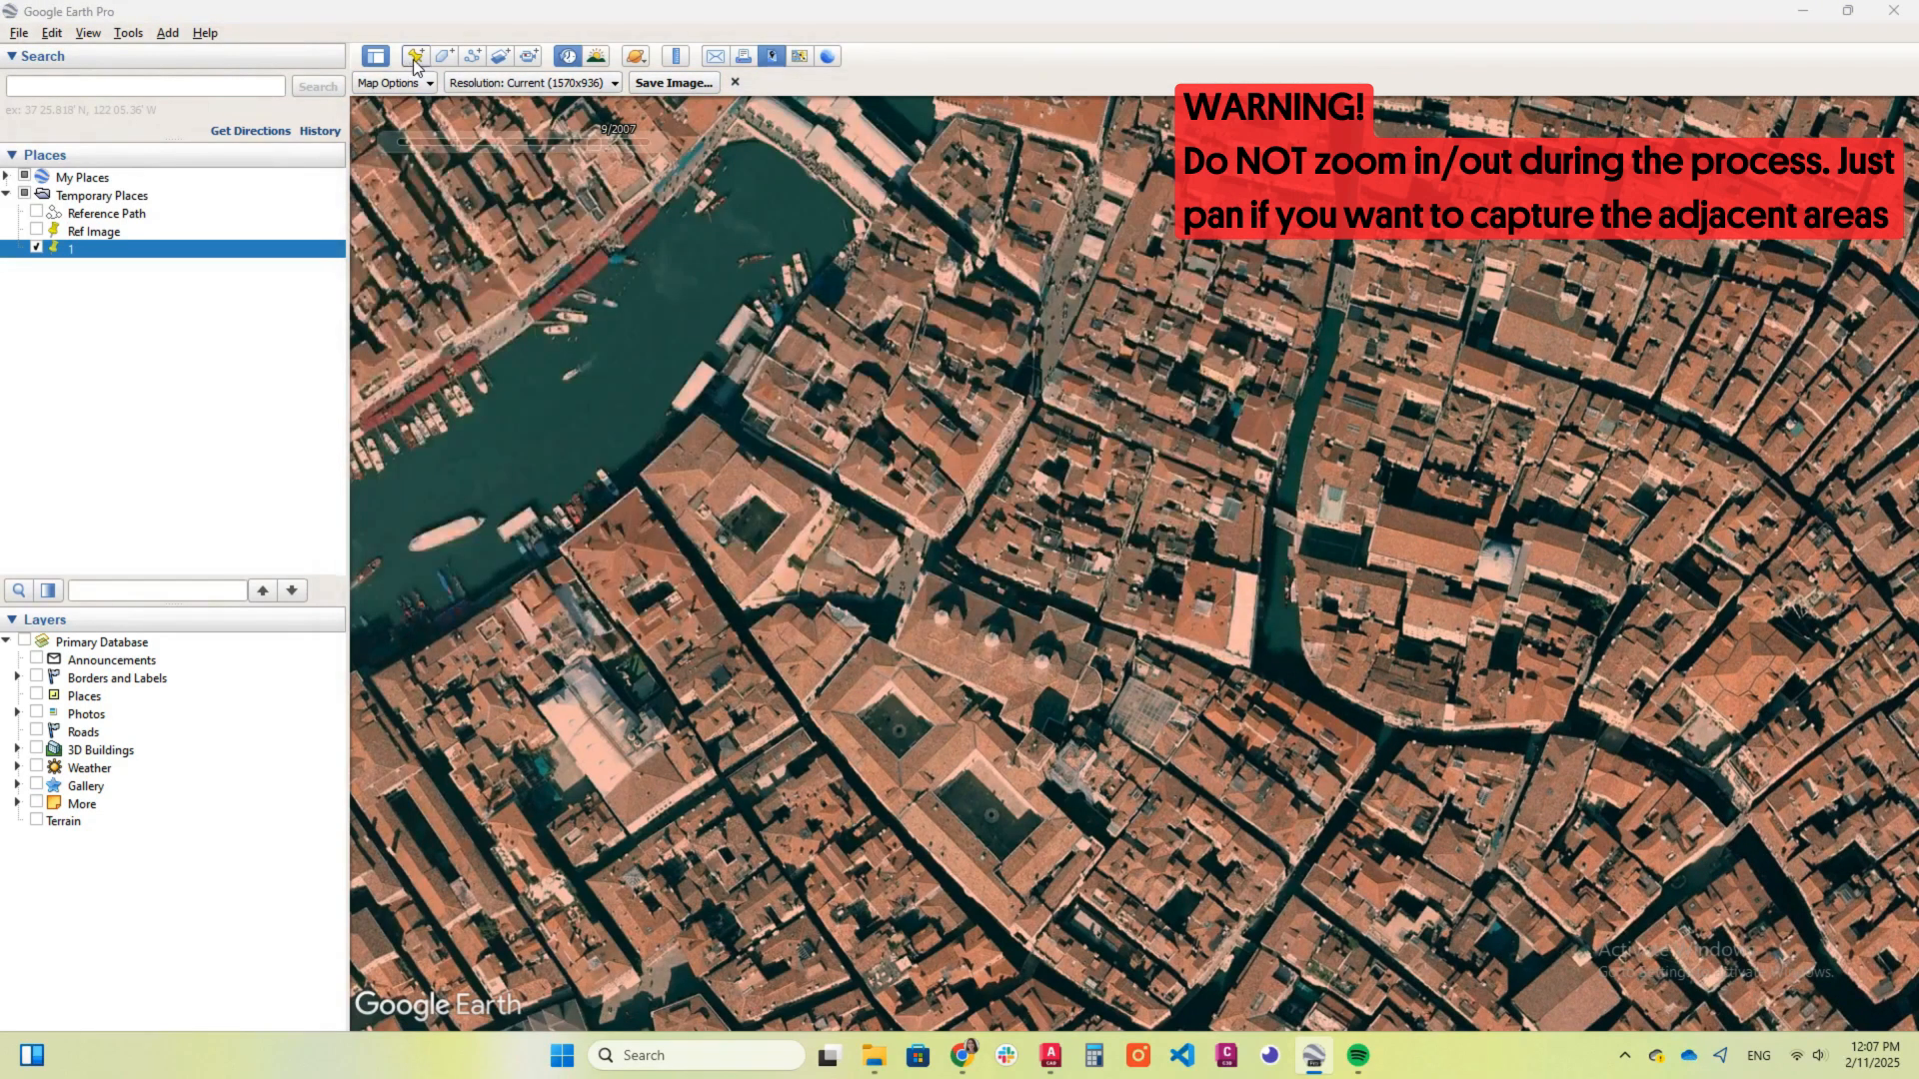
click(416, 56)
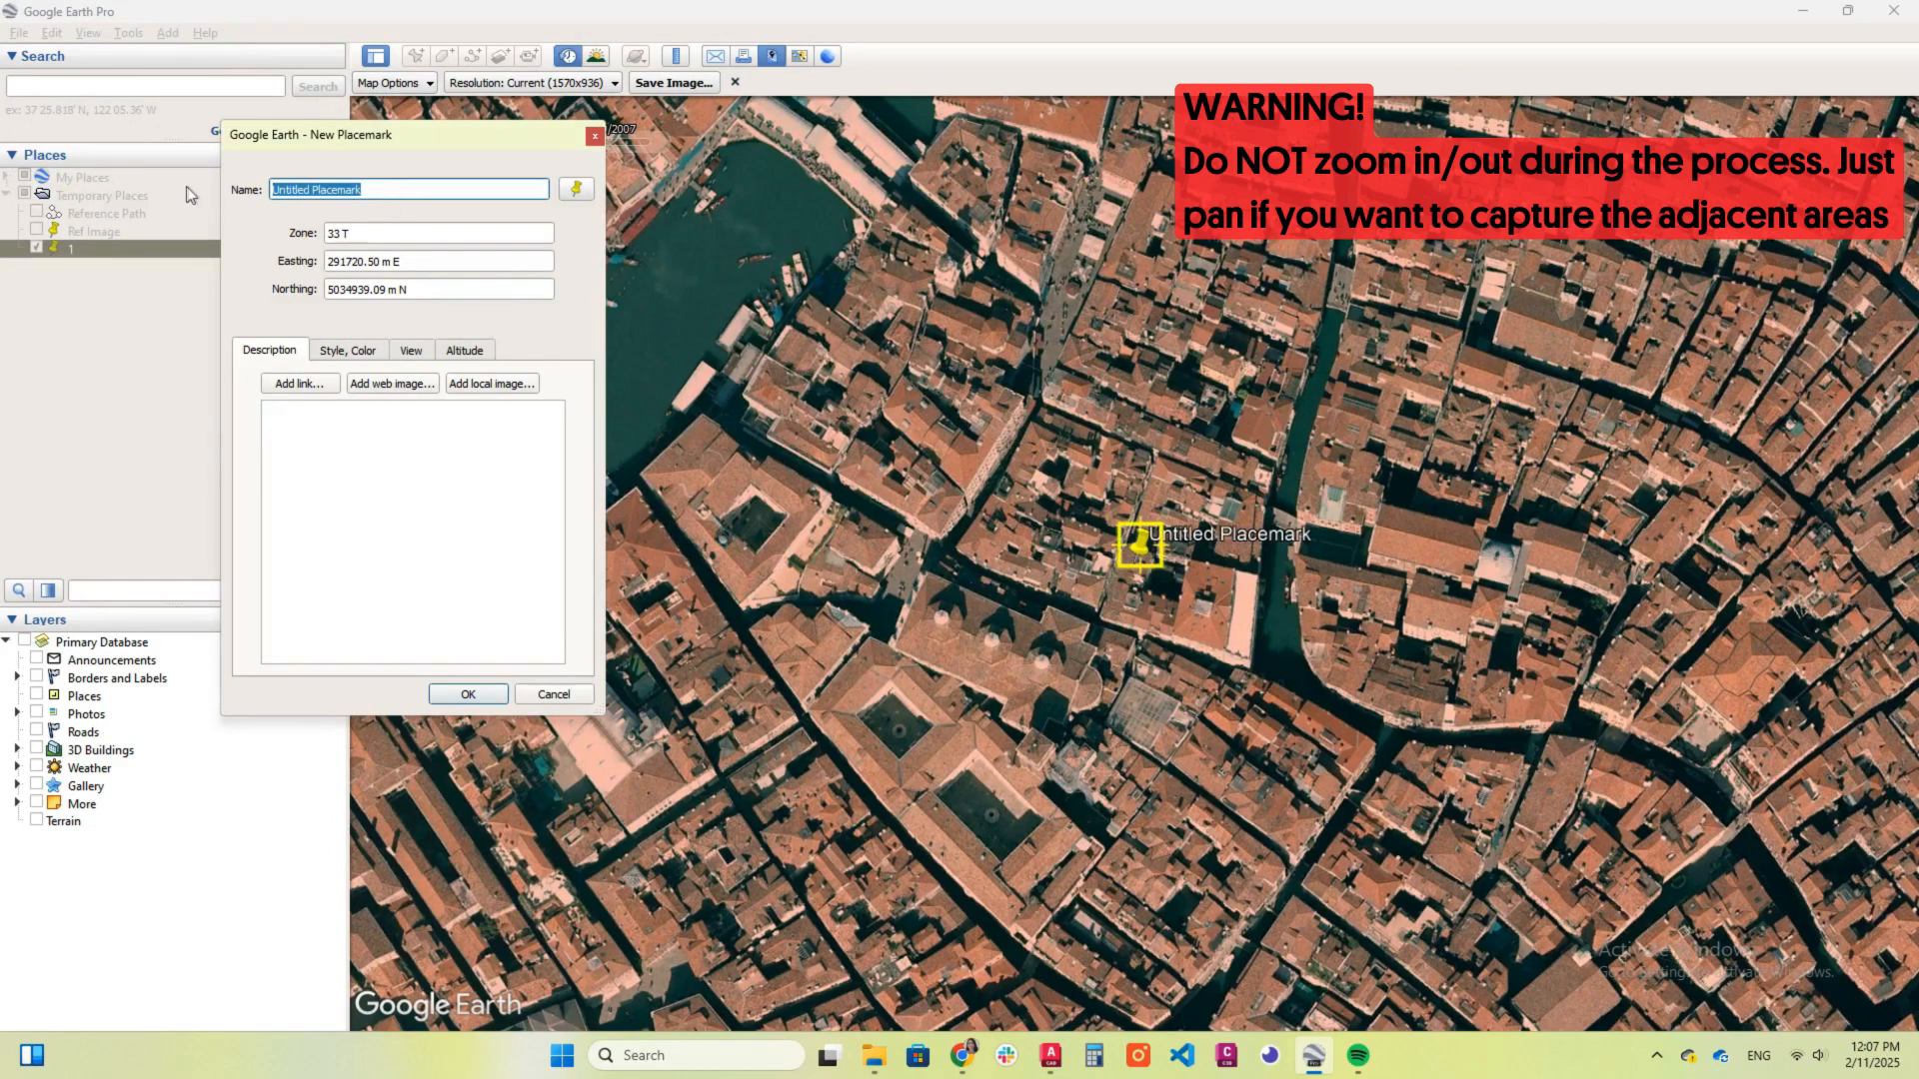
text(2)
click(467, 693)
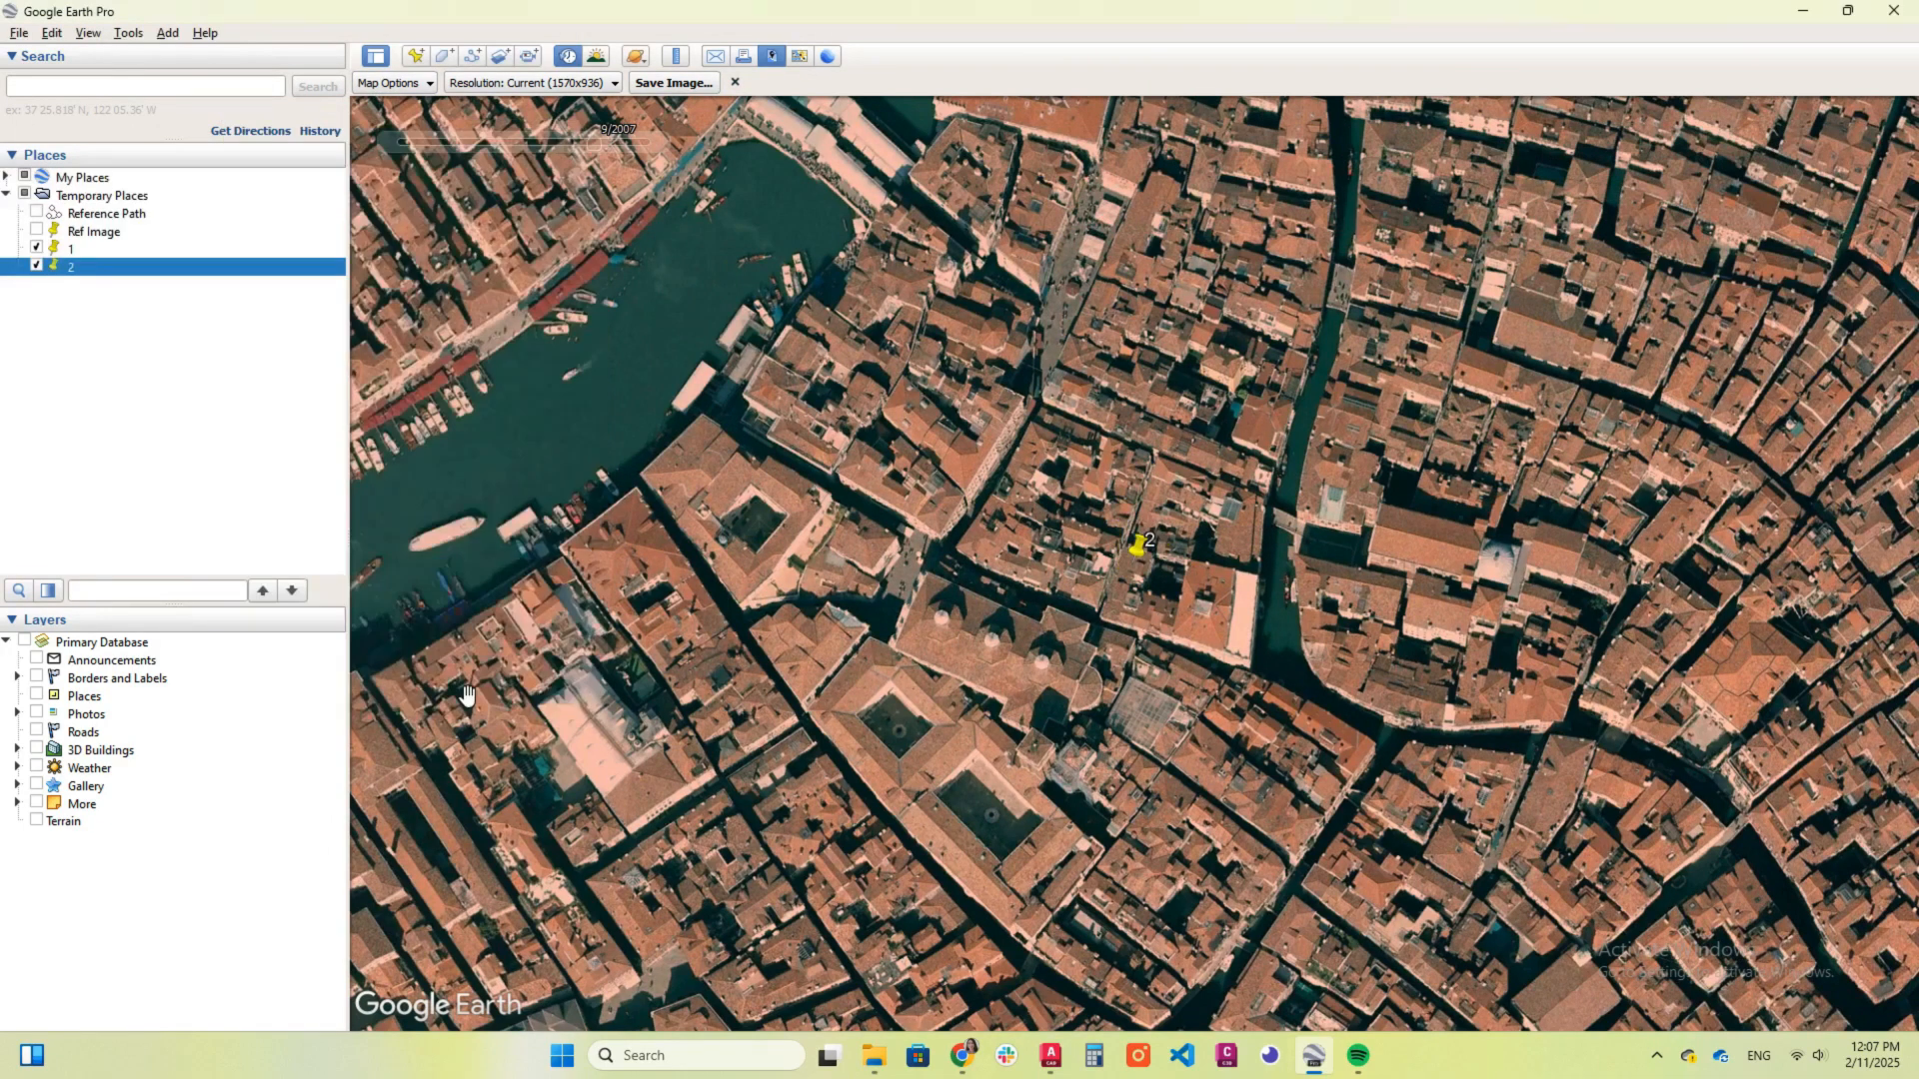
Step: Save placemark 2 as a KML file named "2" in the Google Earth Historical Imagery folder
right_click(111, 276)
click(194, 446)
click(790, 524)
Step: Save the adjacent area east of image 2 as a JPEG named "3" and add a placemark named "3" at its default location
drag(1362, 504, 598, 467)
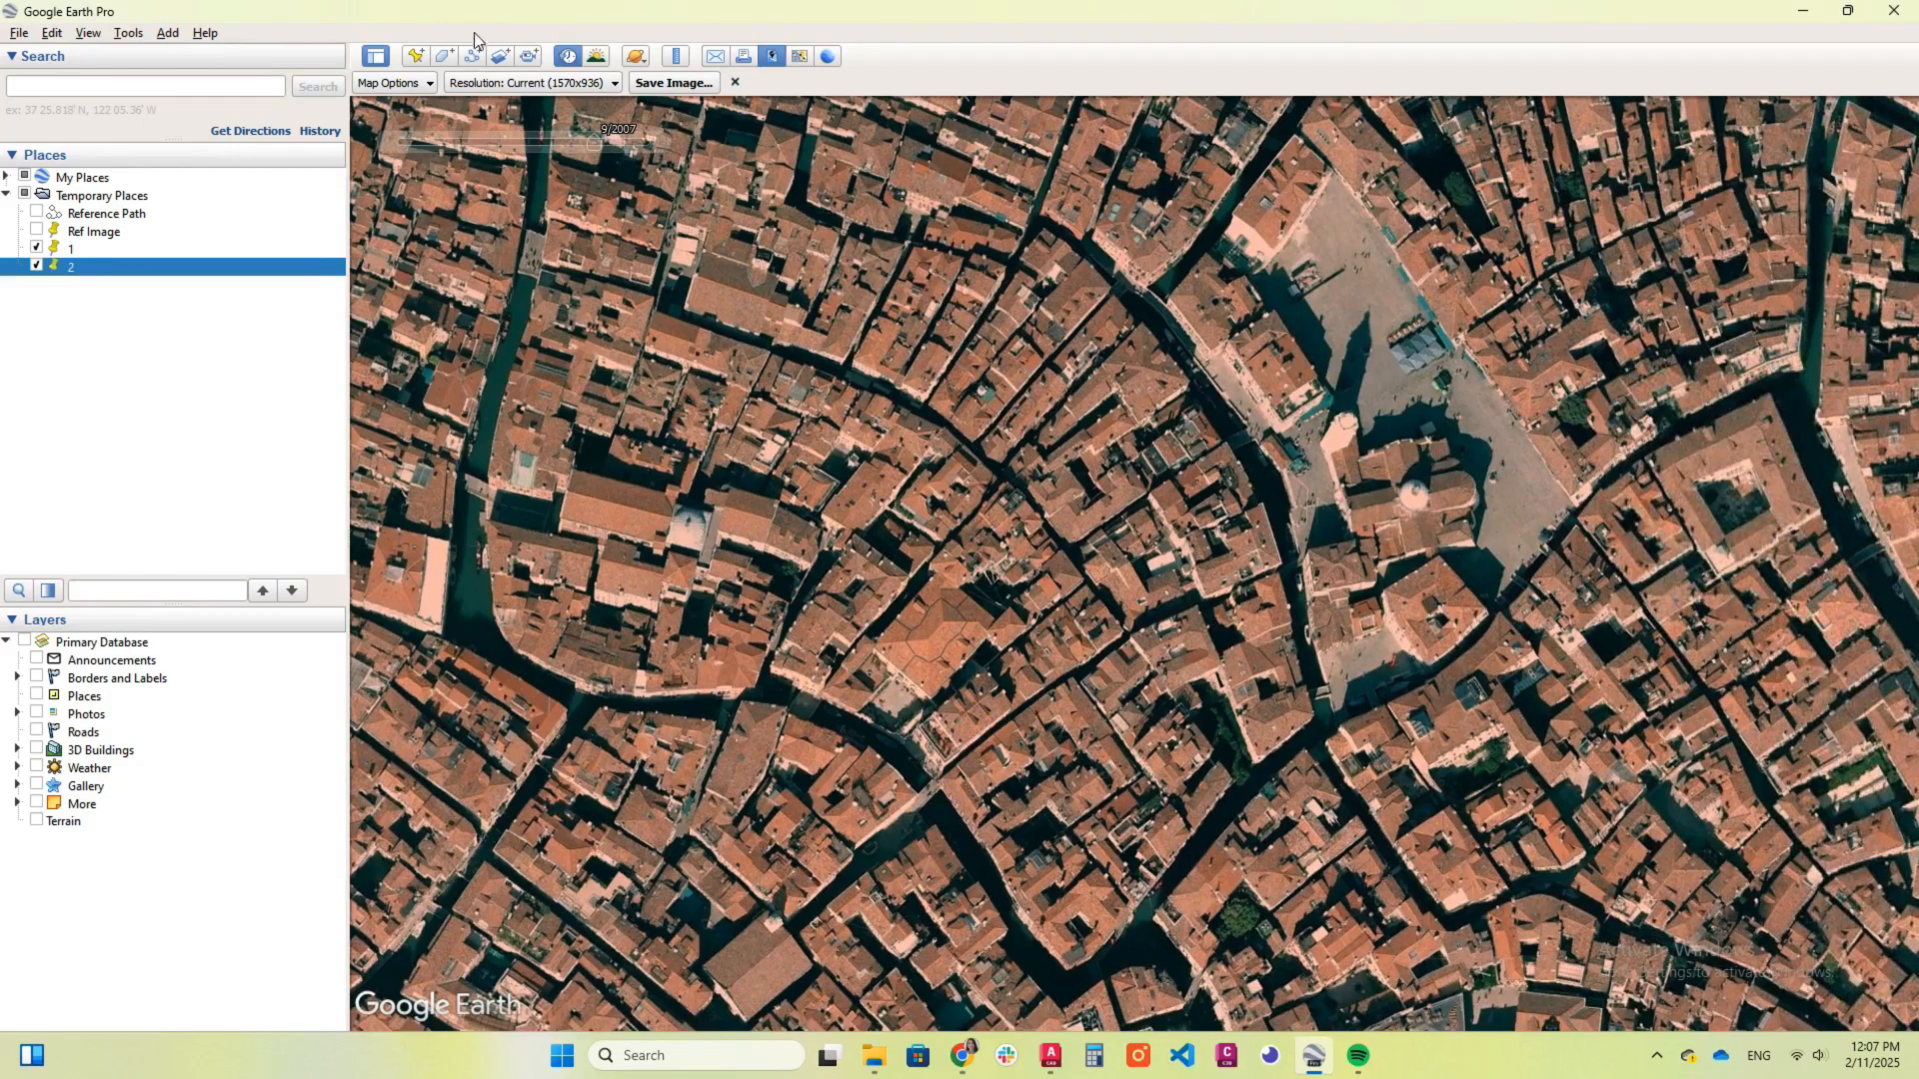
click(674, 83)
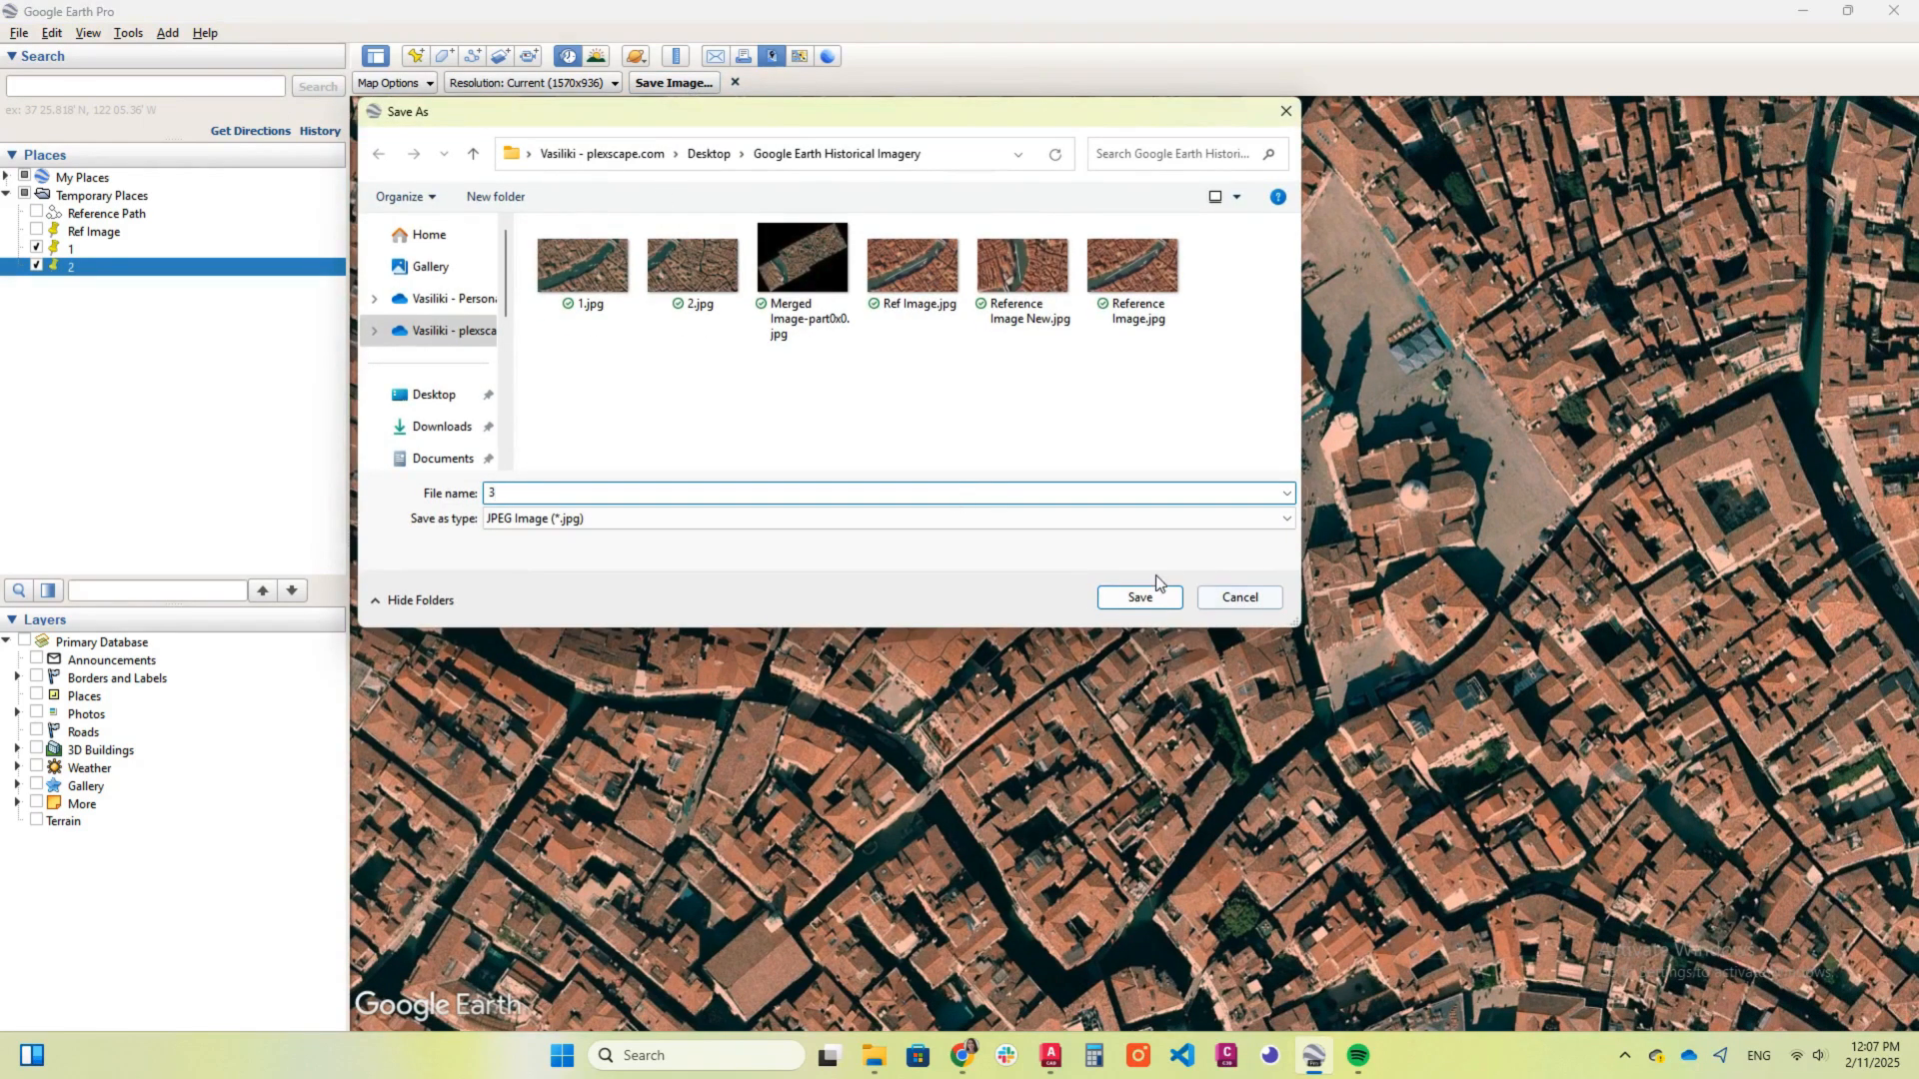
click(1152, 594)
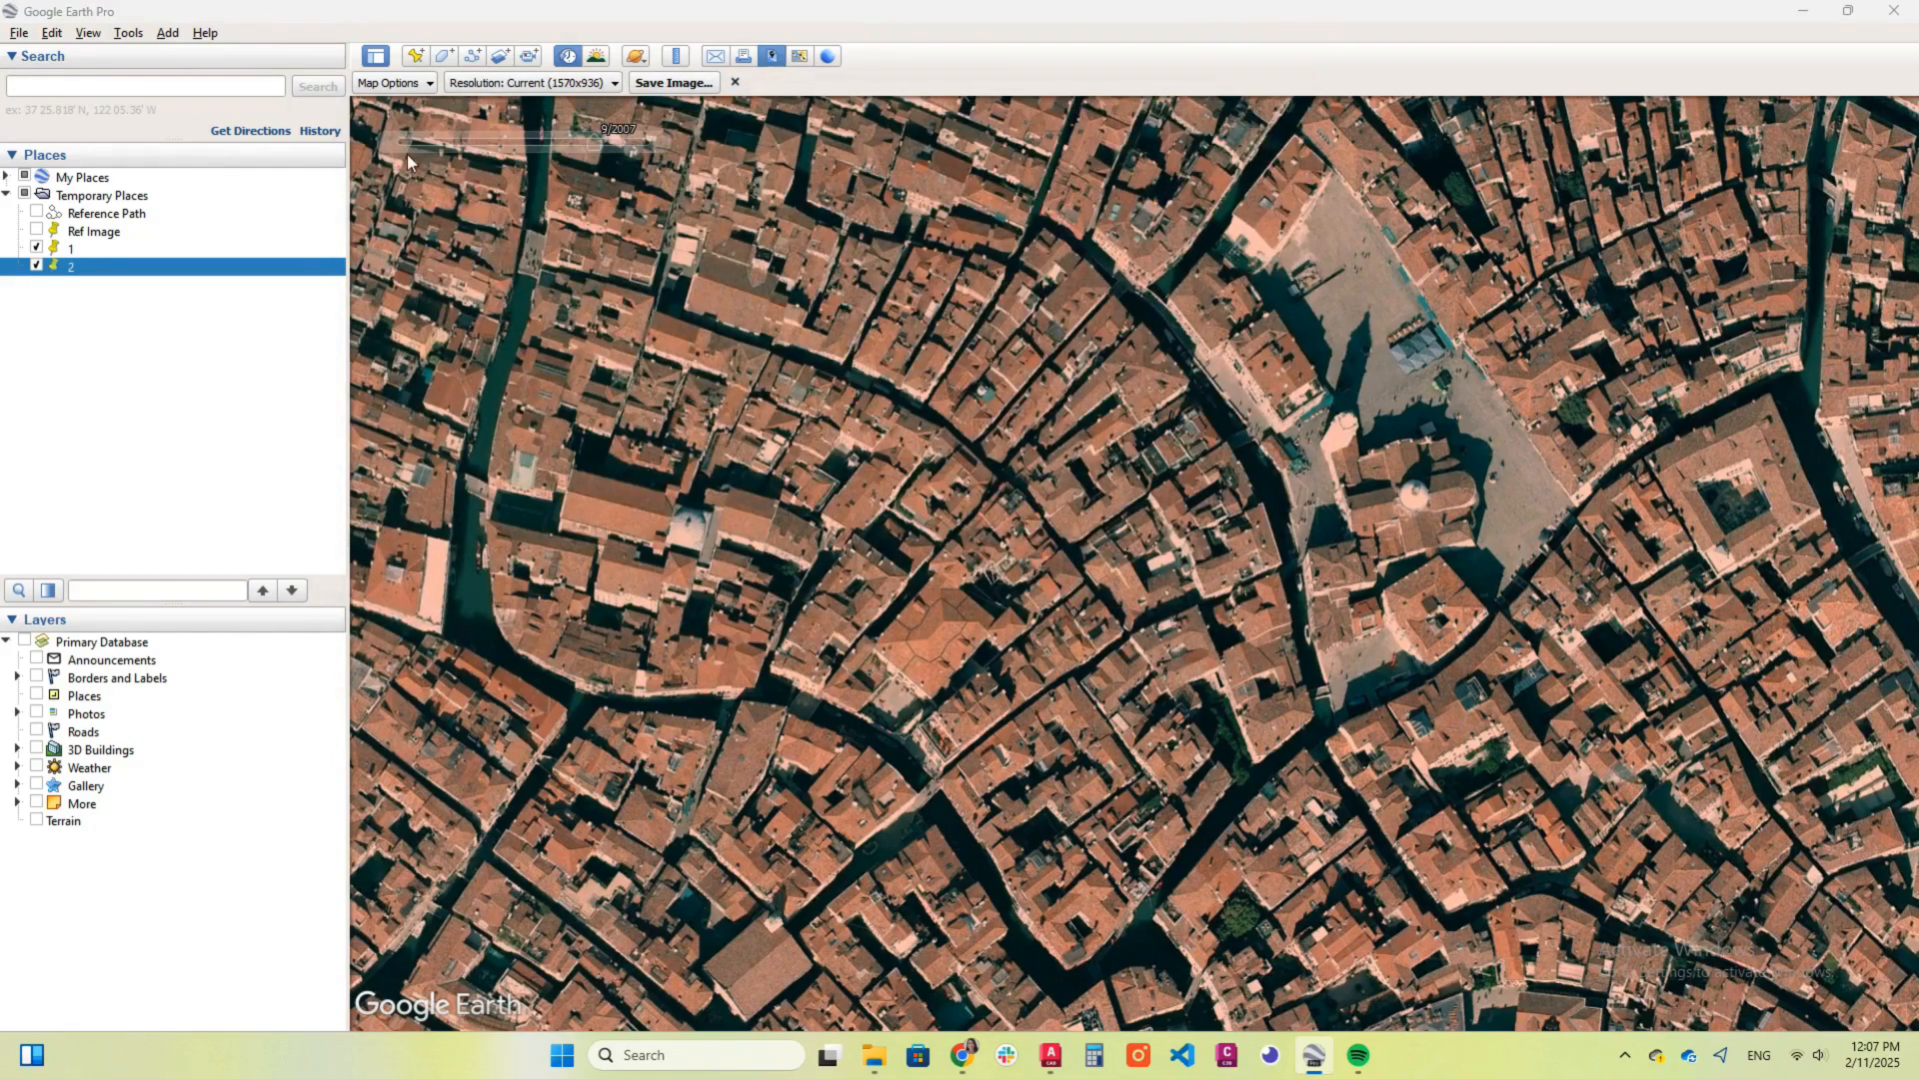
click(420, 55)
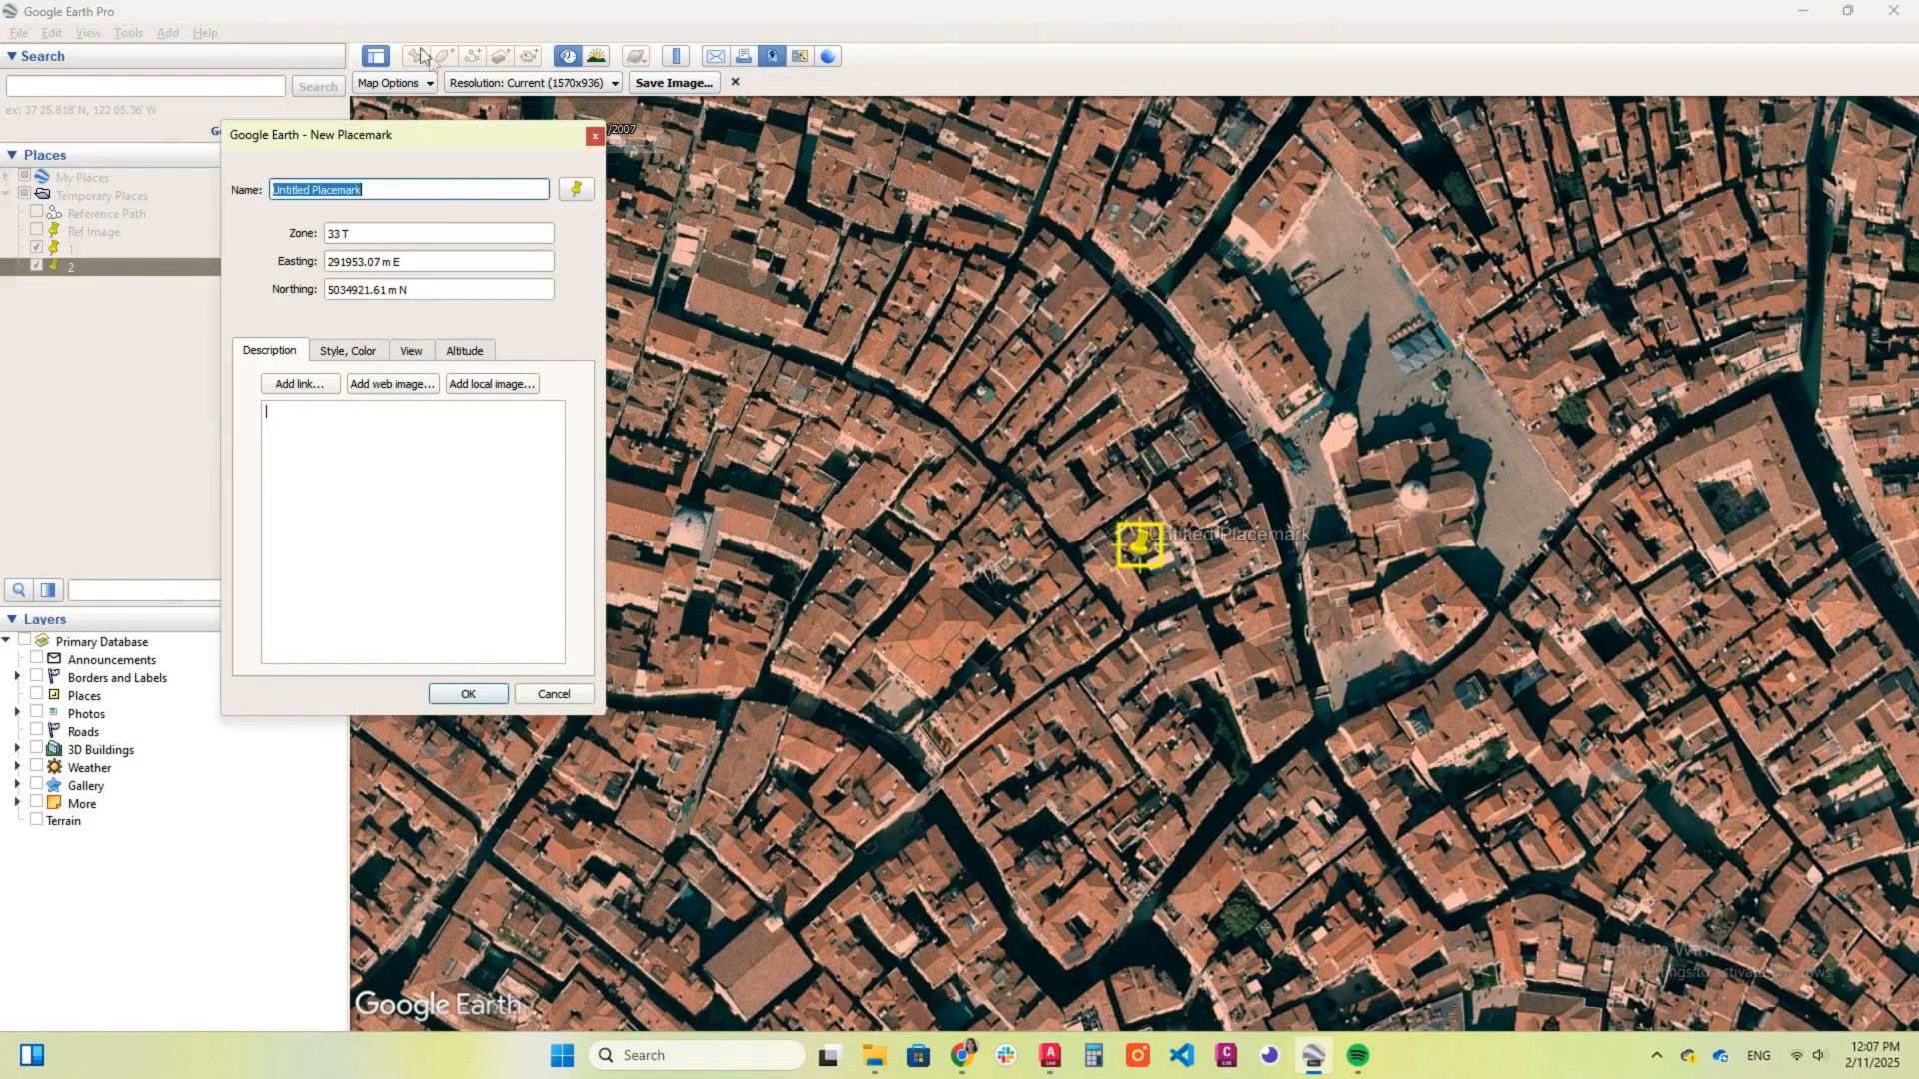
text(3)
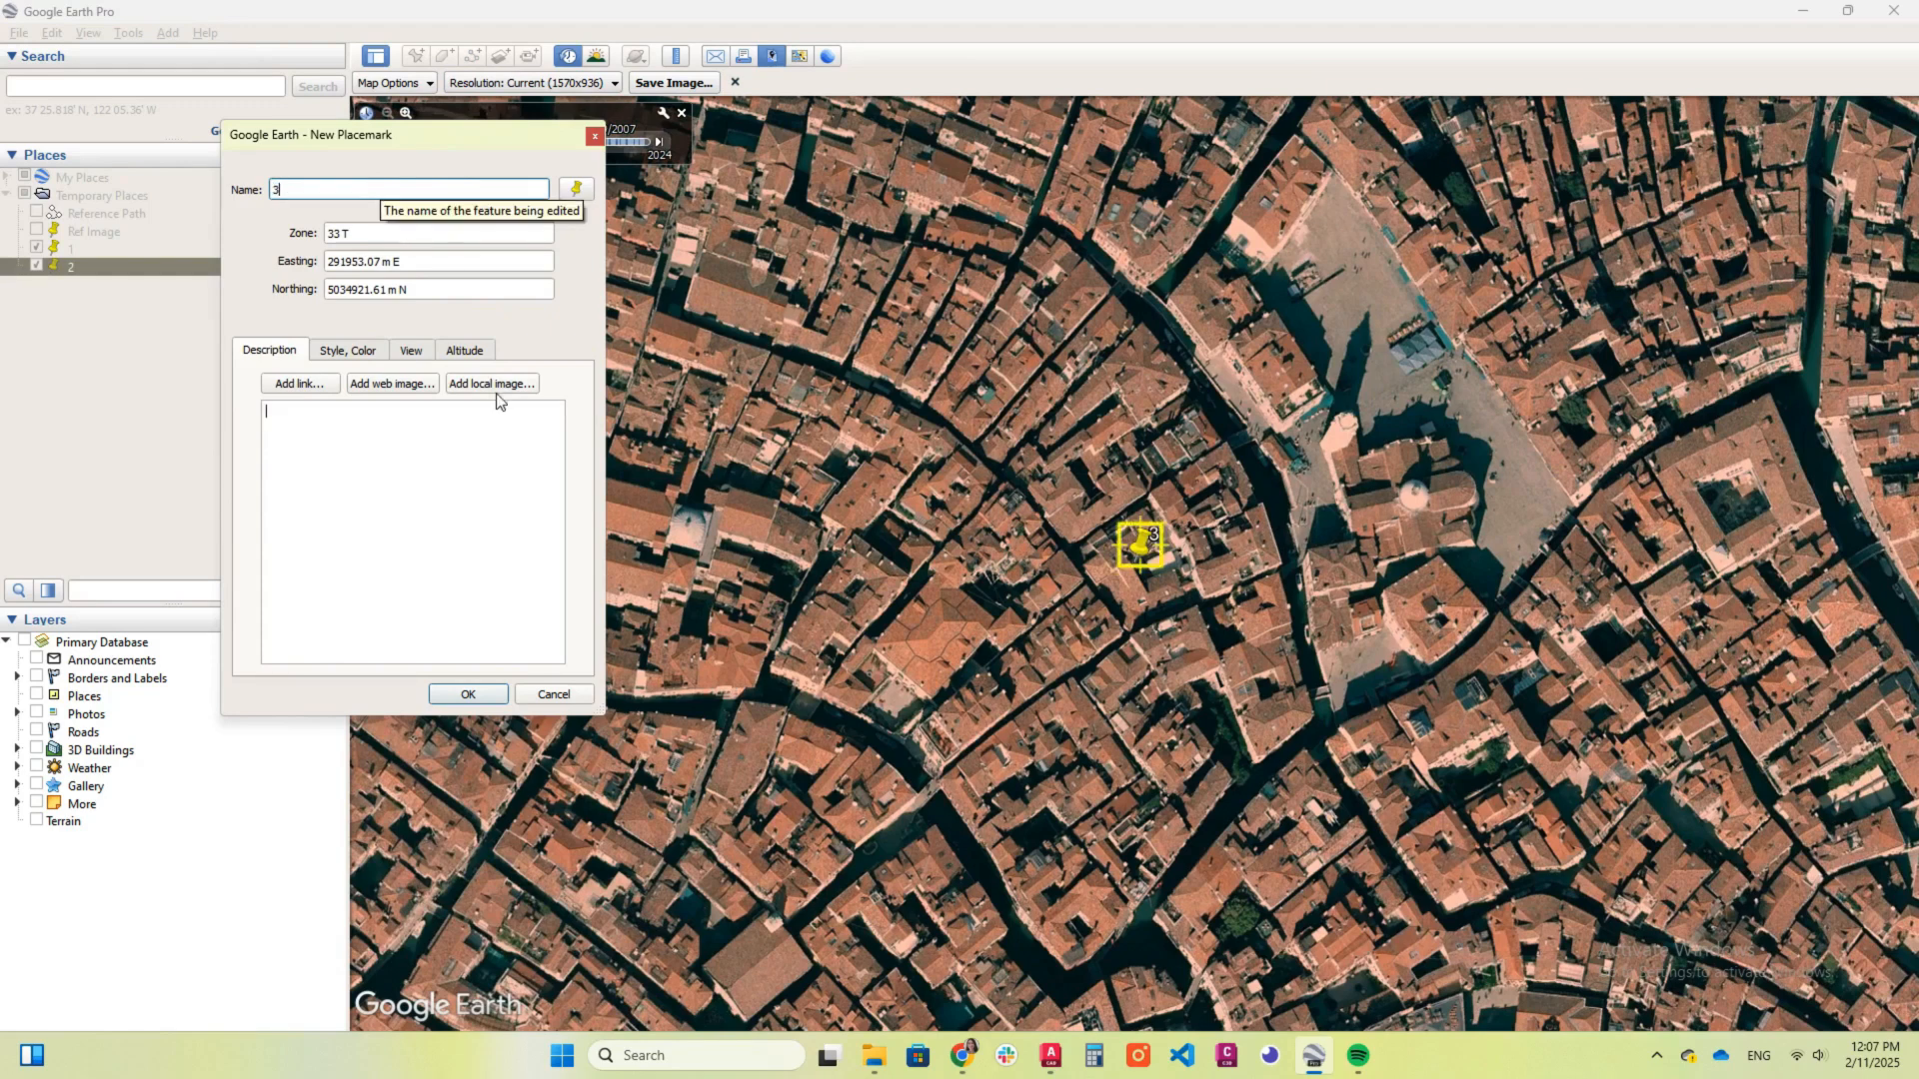
click(467, 693)
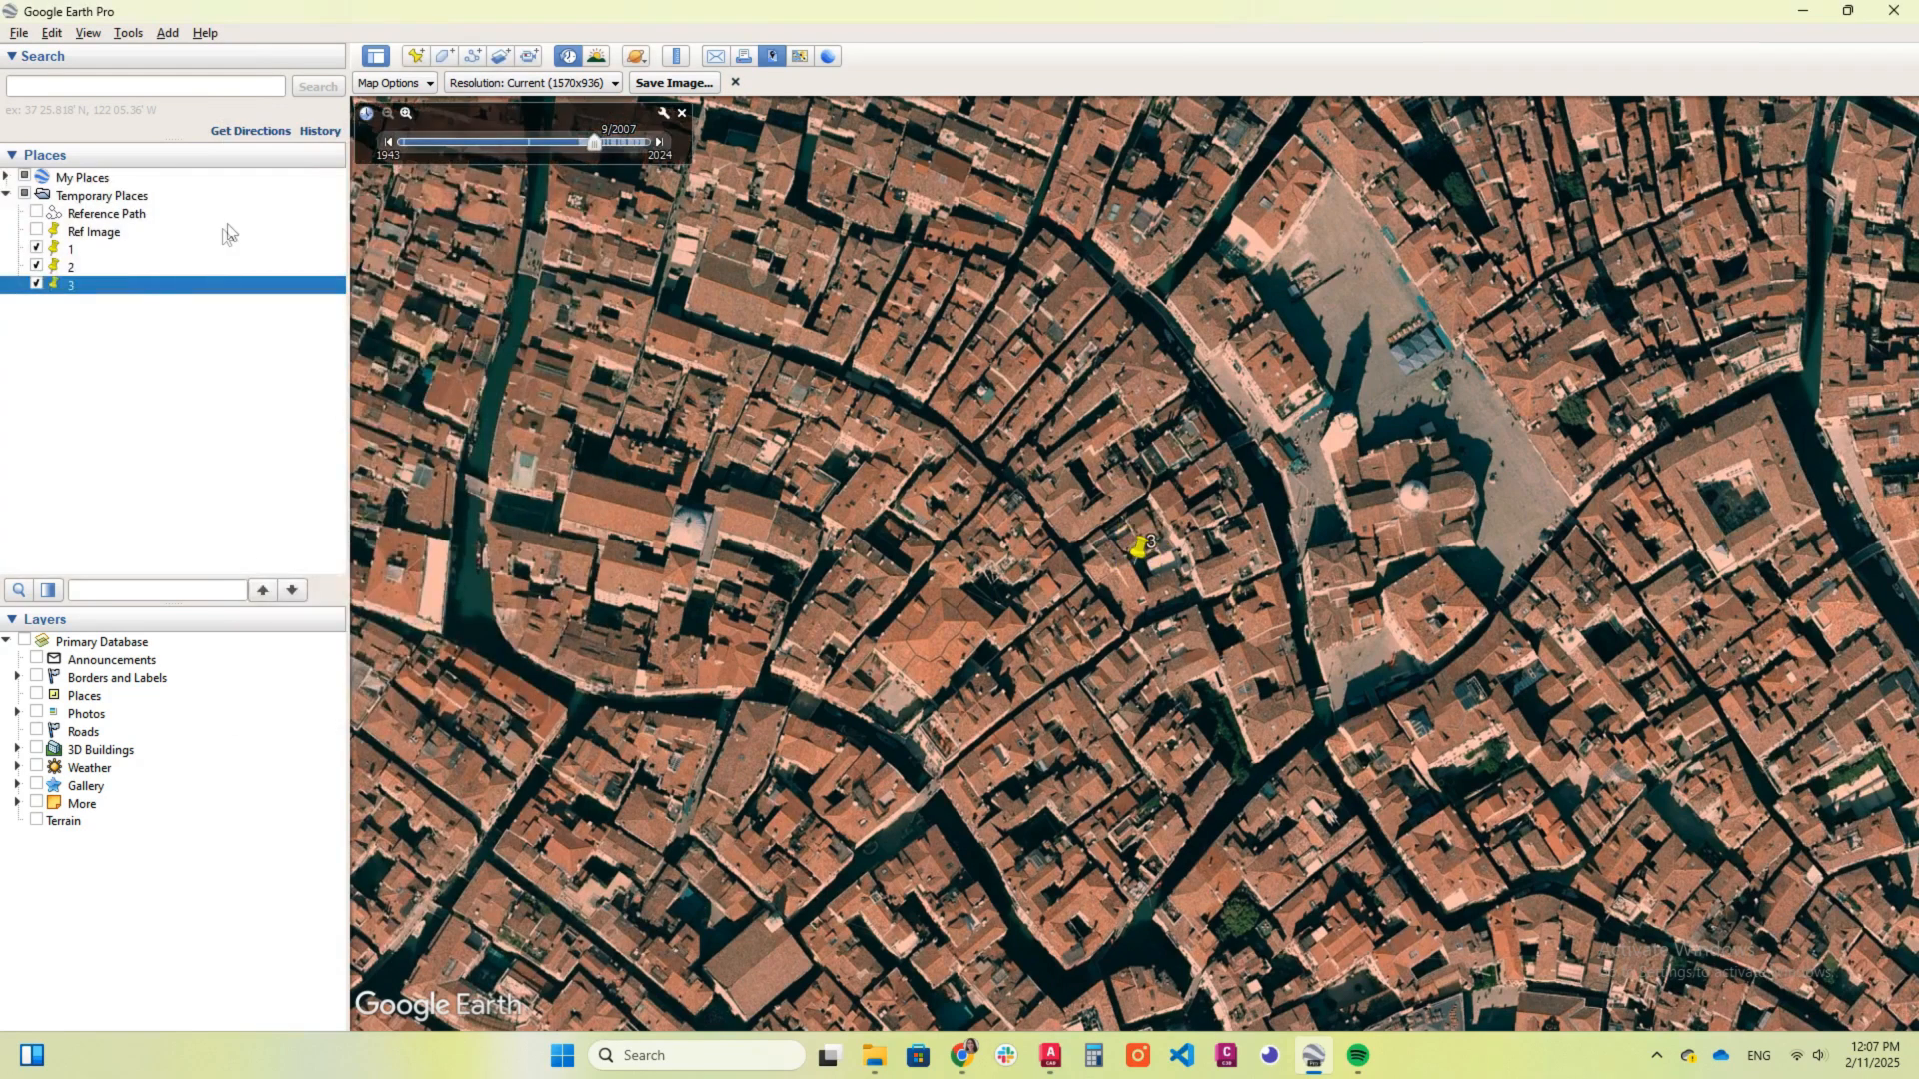
Step: Save placemark 3 as a KML file named "3" in the Google Earth Historical Imagery folder
right_click(139, 291)
click(190, 463)
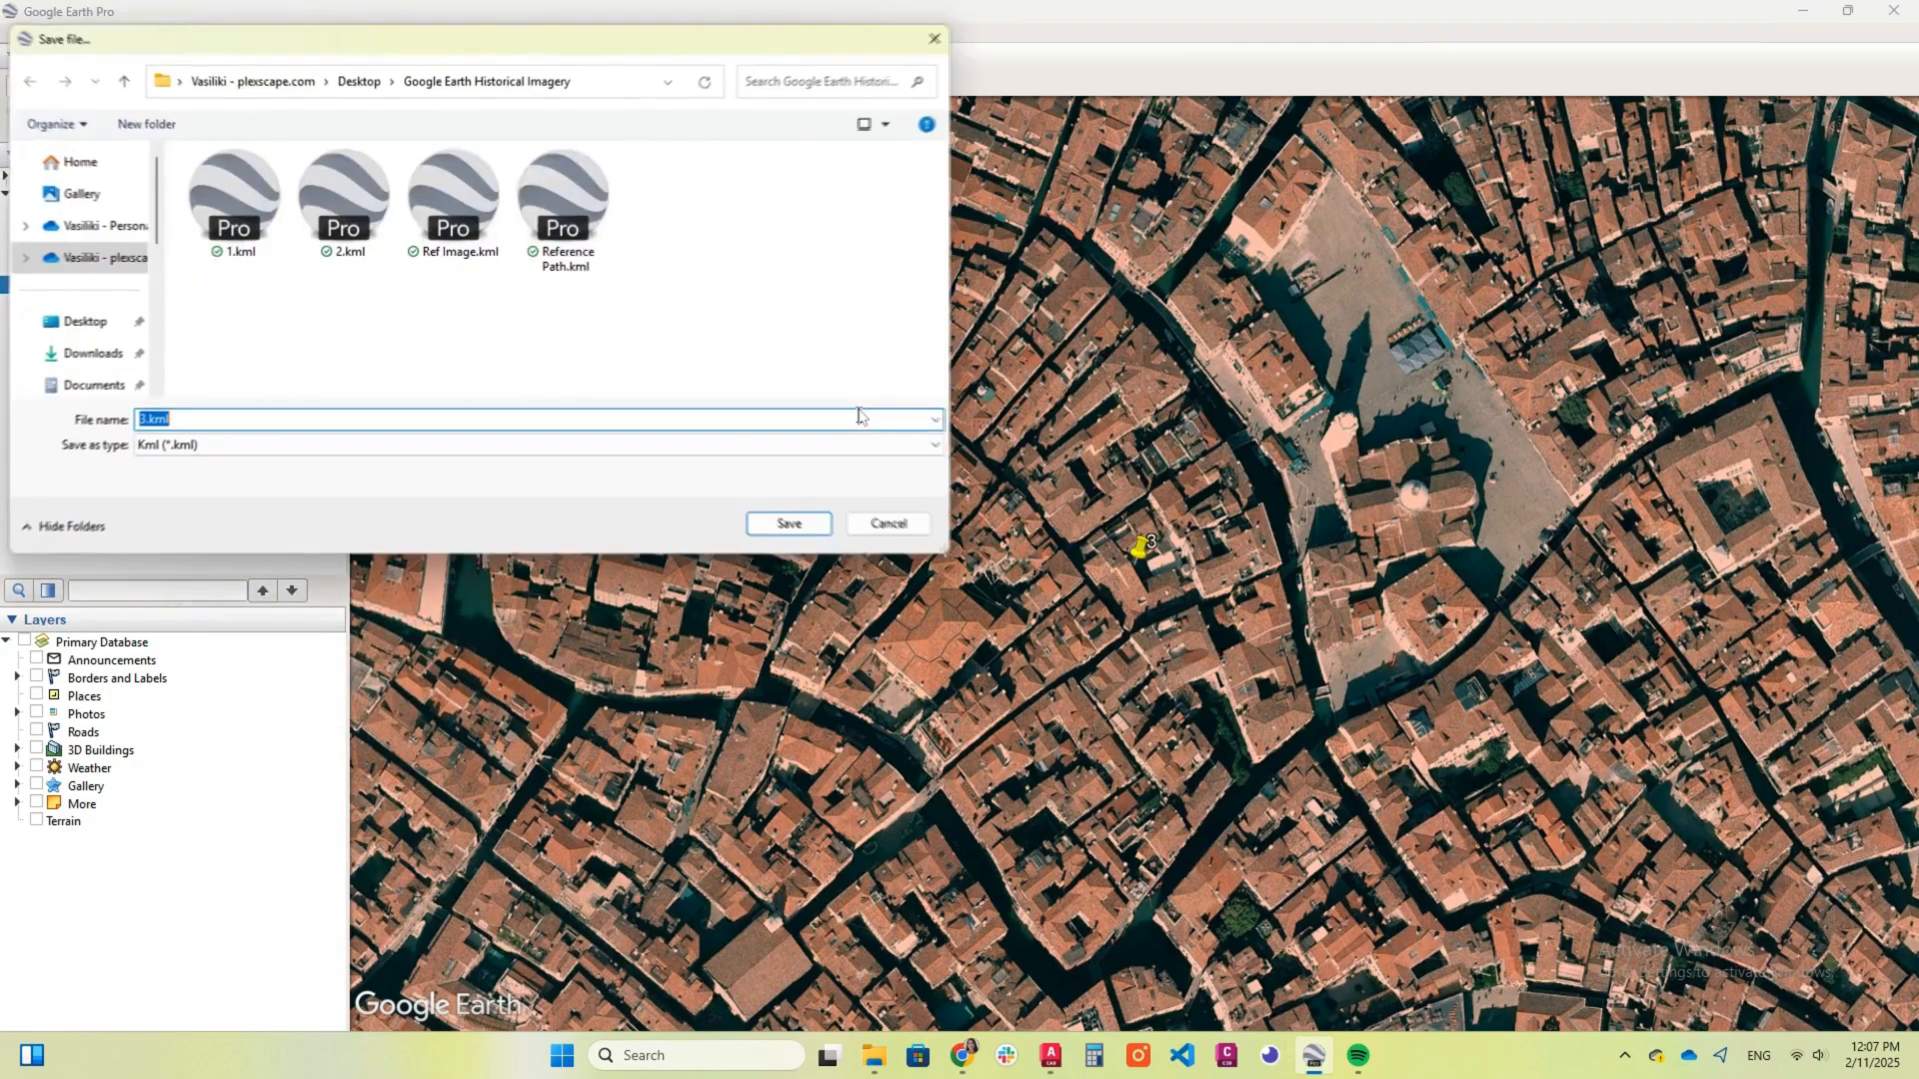
click(789, 524)
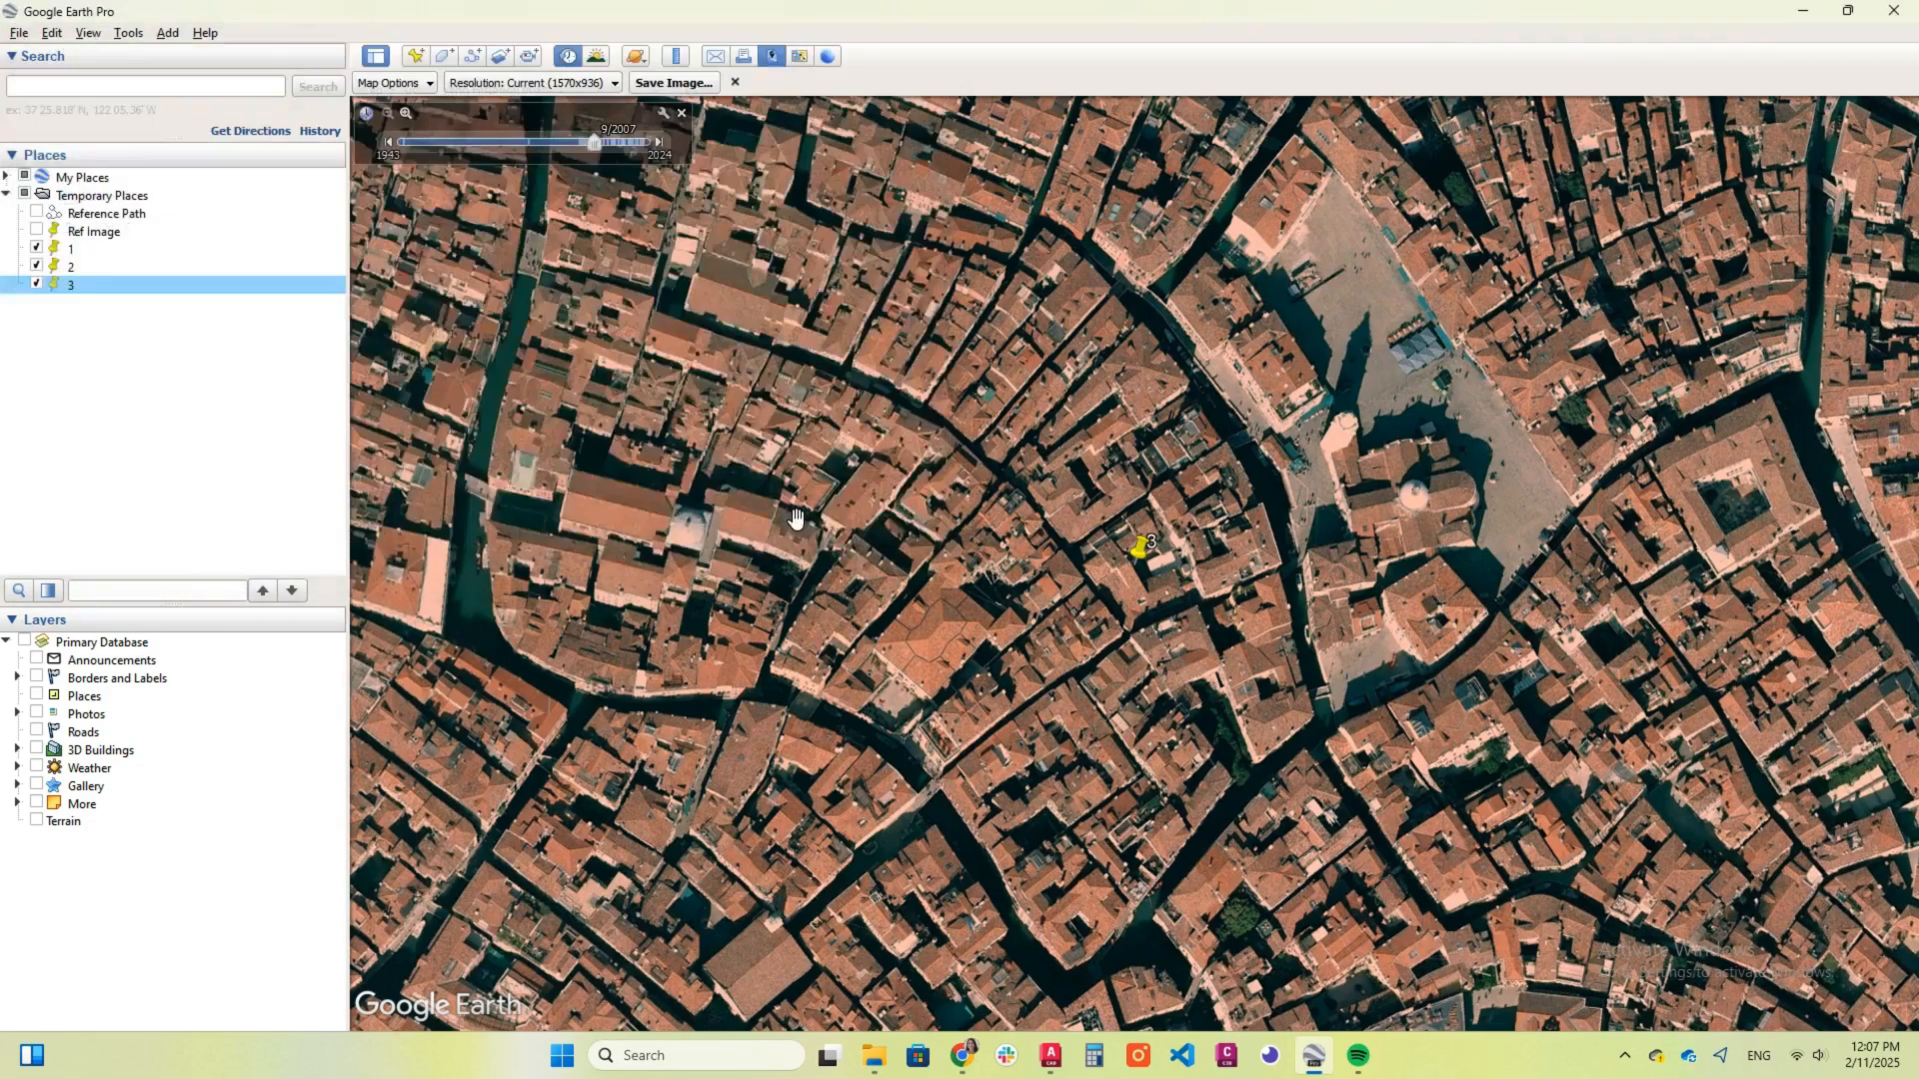
Step: Switch to AutoCAD, import the historical images 1.jpg, 2.jpg and 3.jpg into the drawing, and close the Plex-Earth image import
mouse_move(1054, 1057)
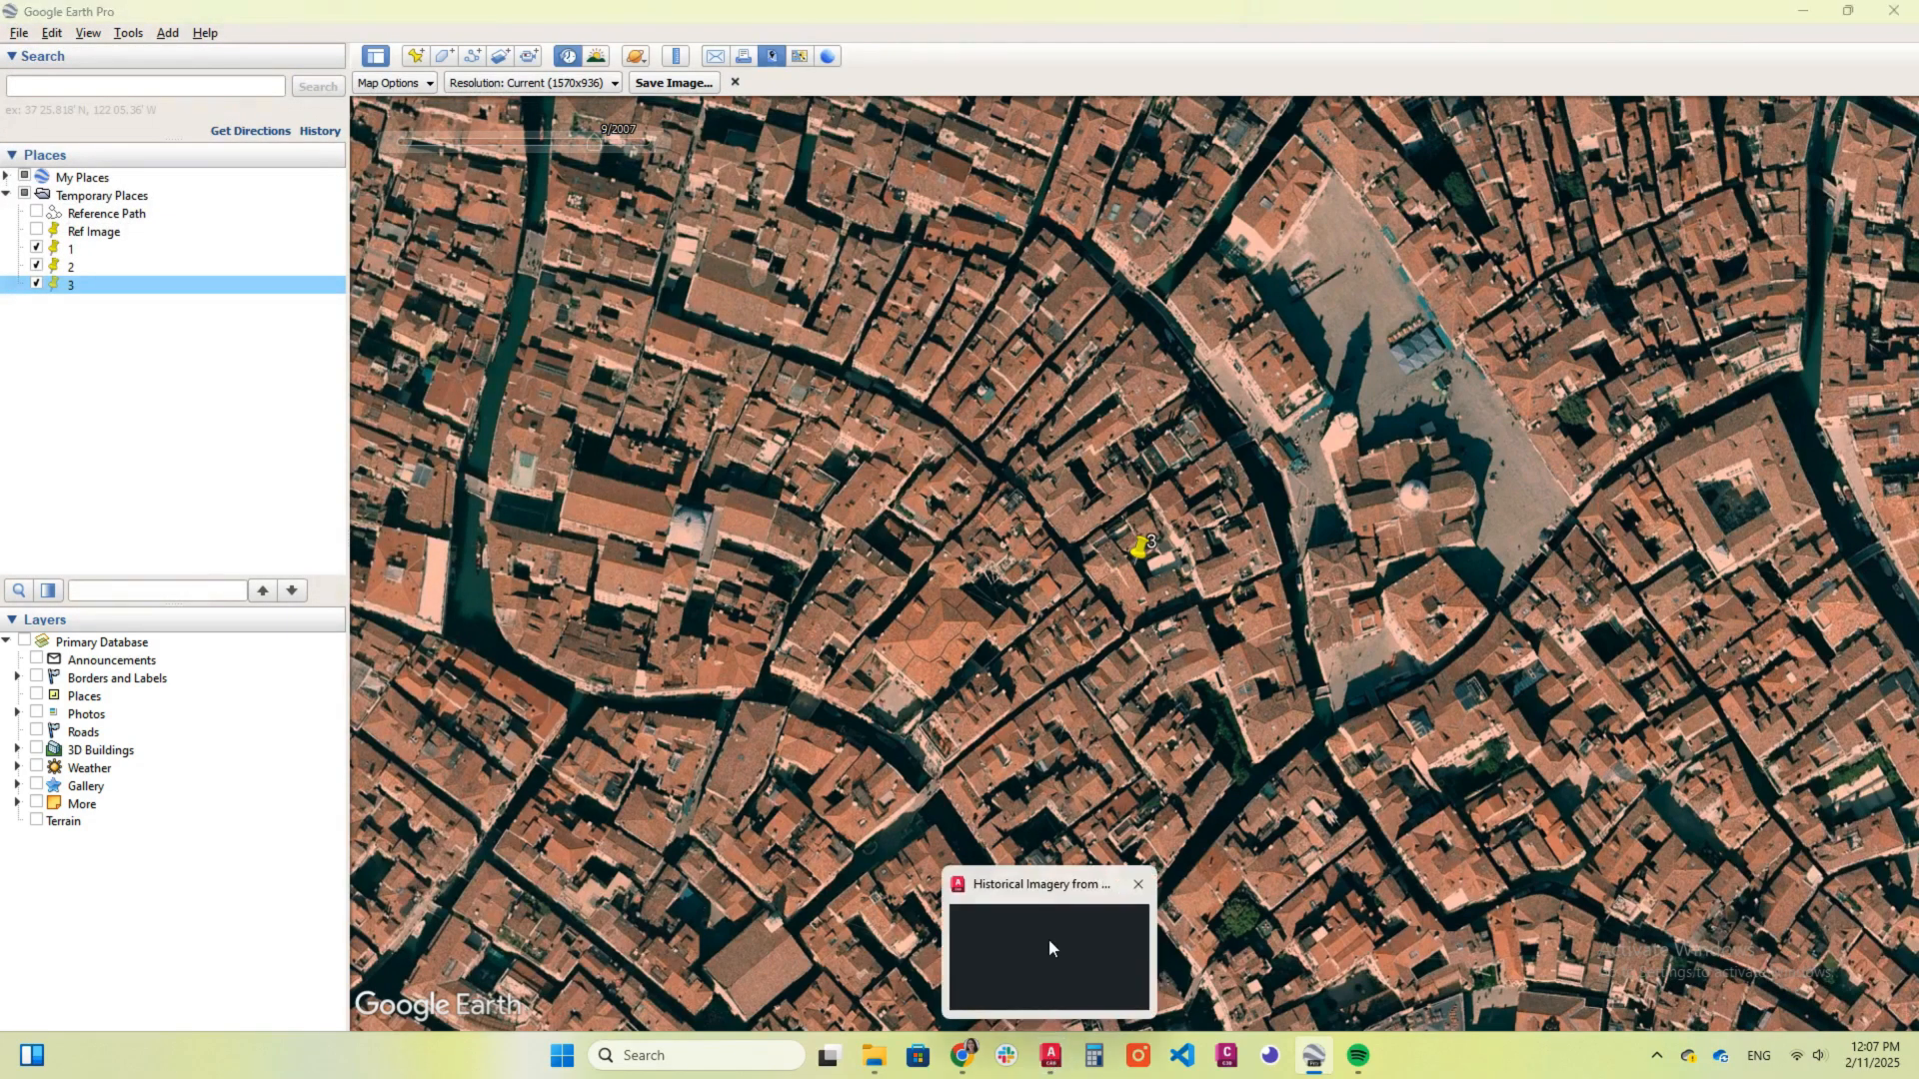
click(1048, 938)
click(187, 600)
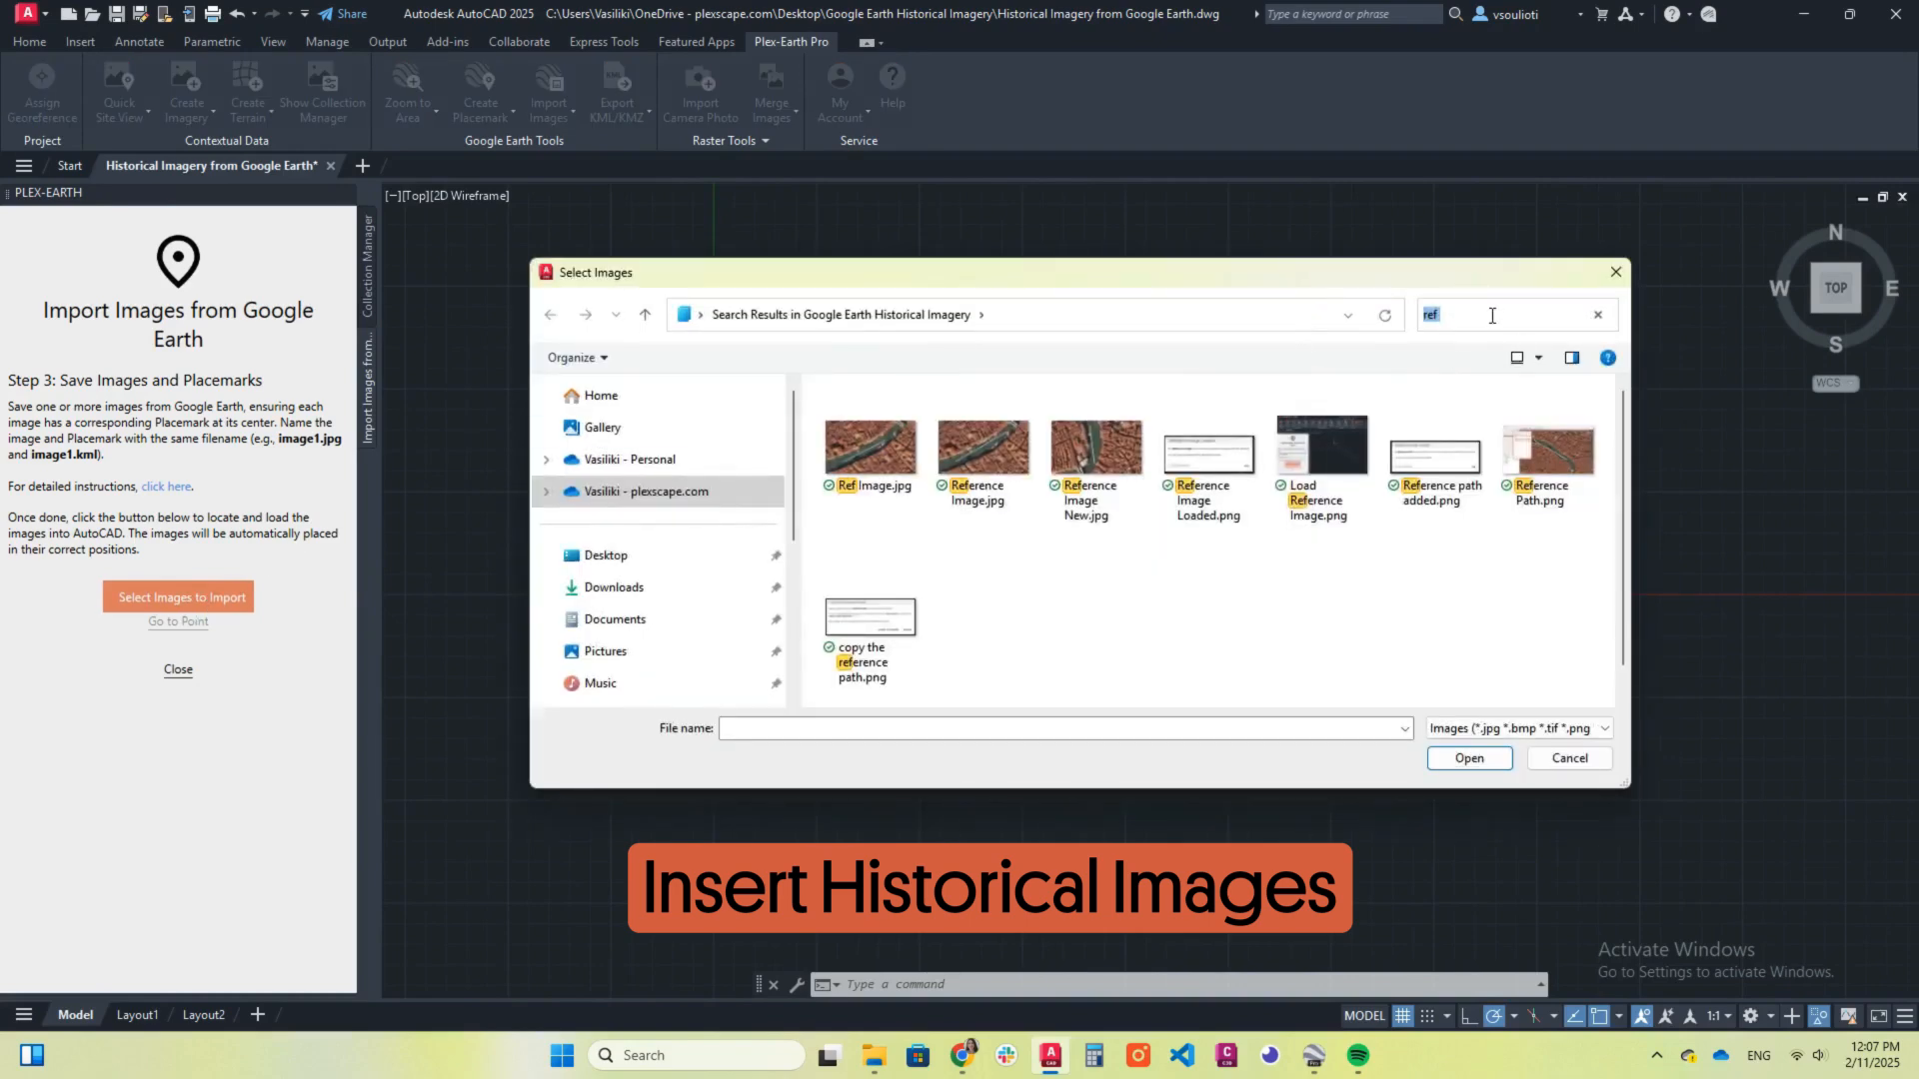
click(1598, 316)
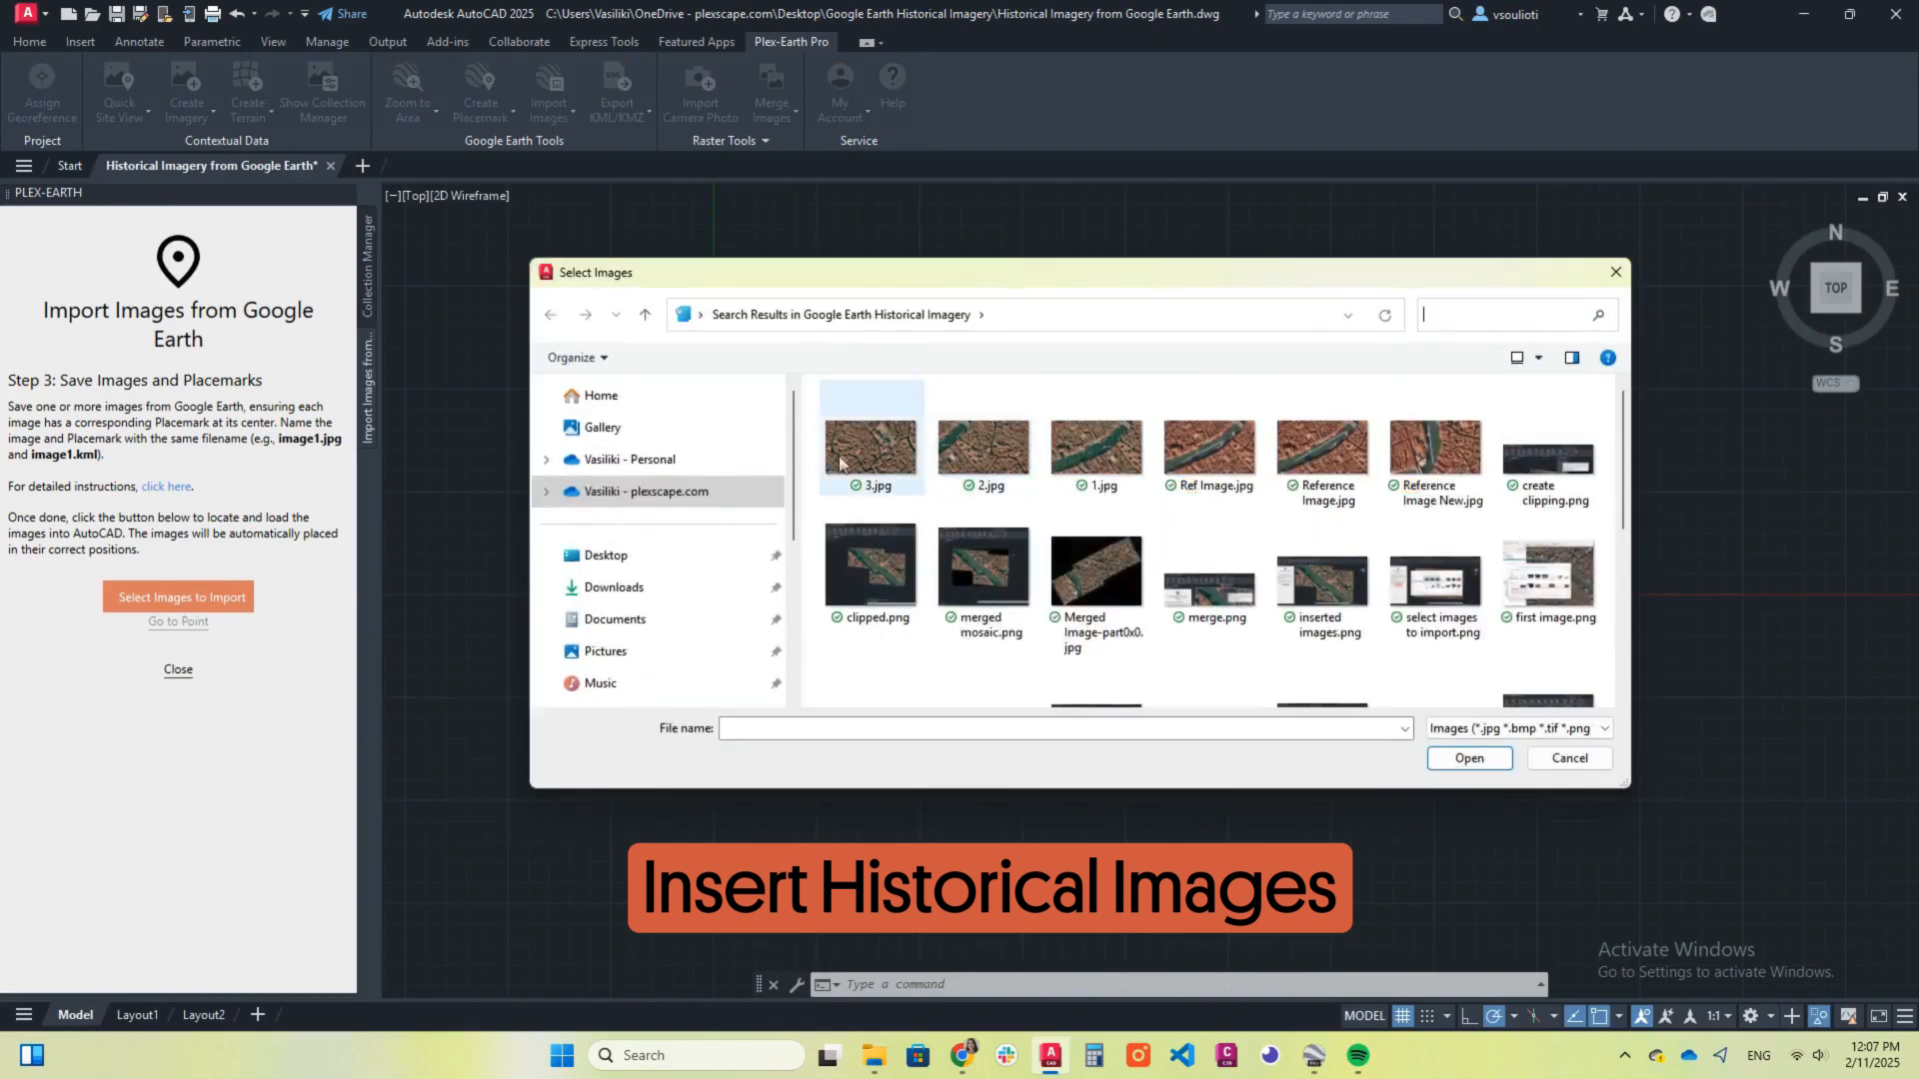
click(1099, 460)
ctrl+click(988, 454)
ctrl+click(875, 455)
click(1461, 758)
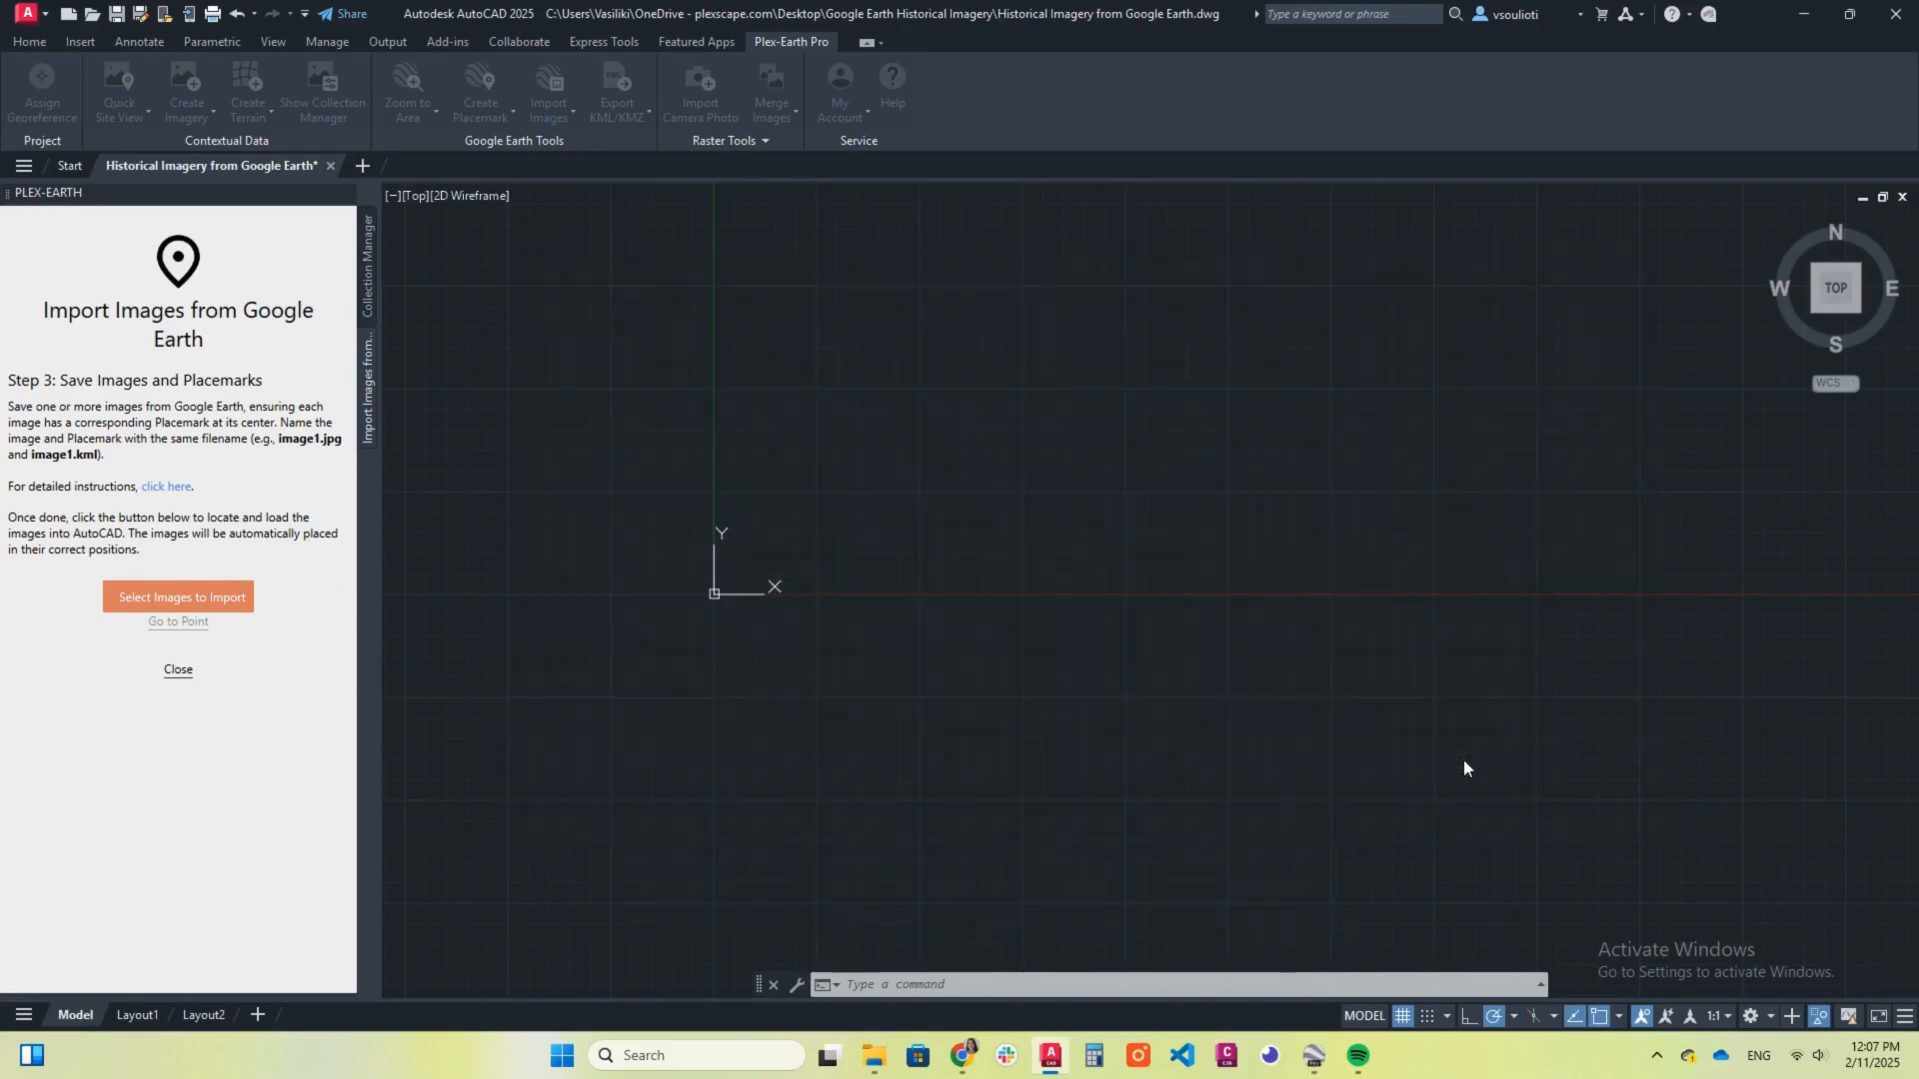
click(1063, 627)
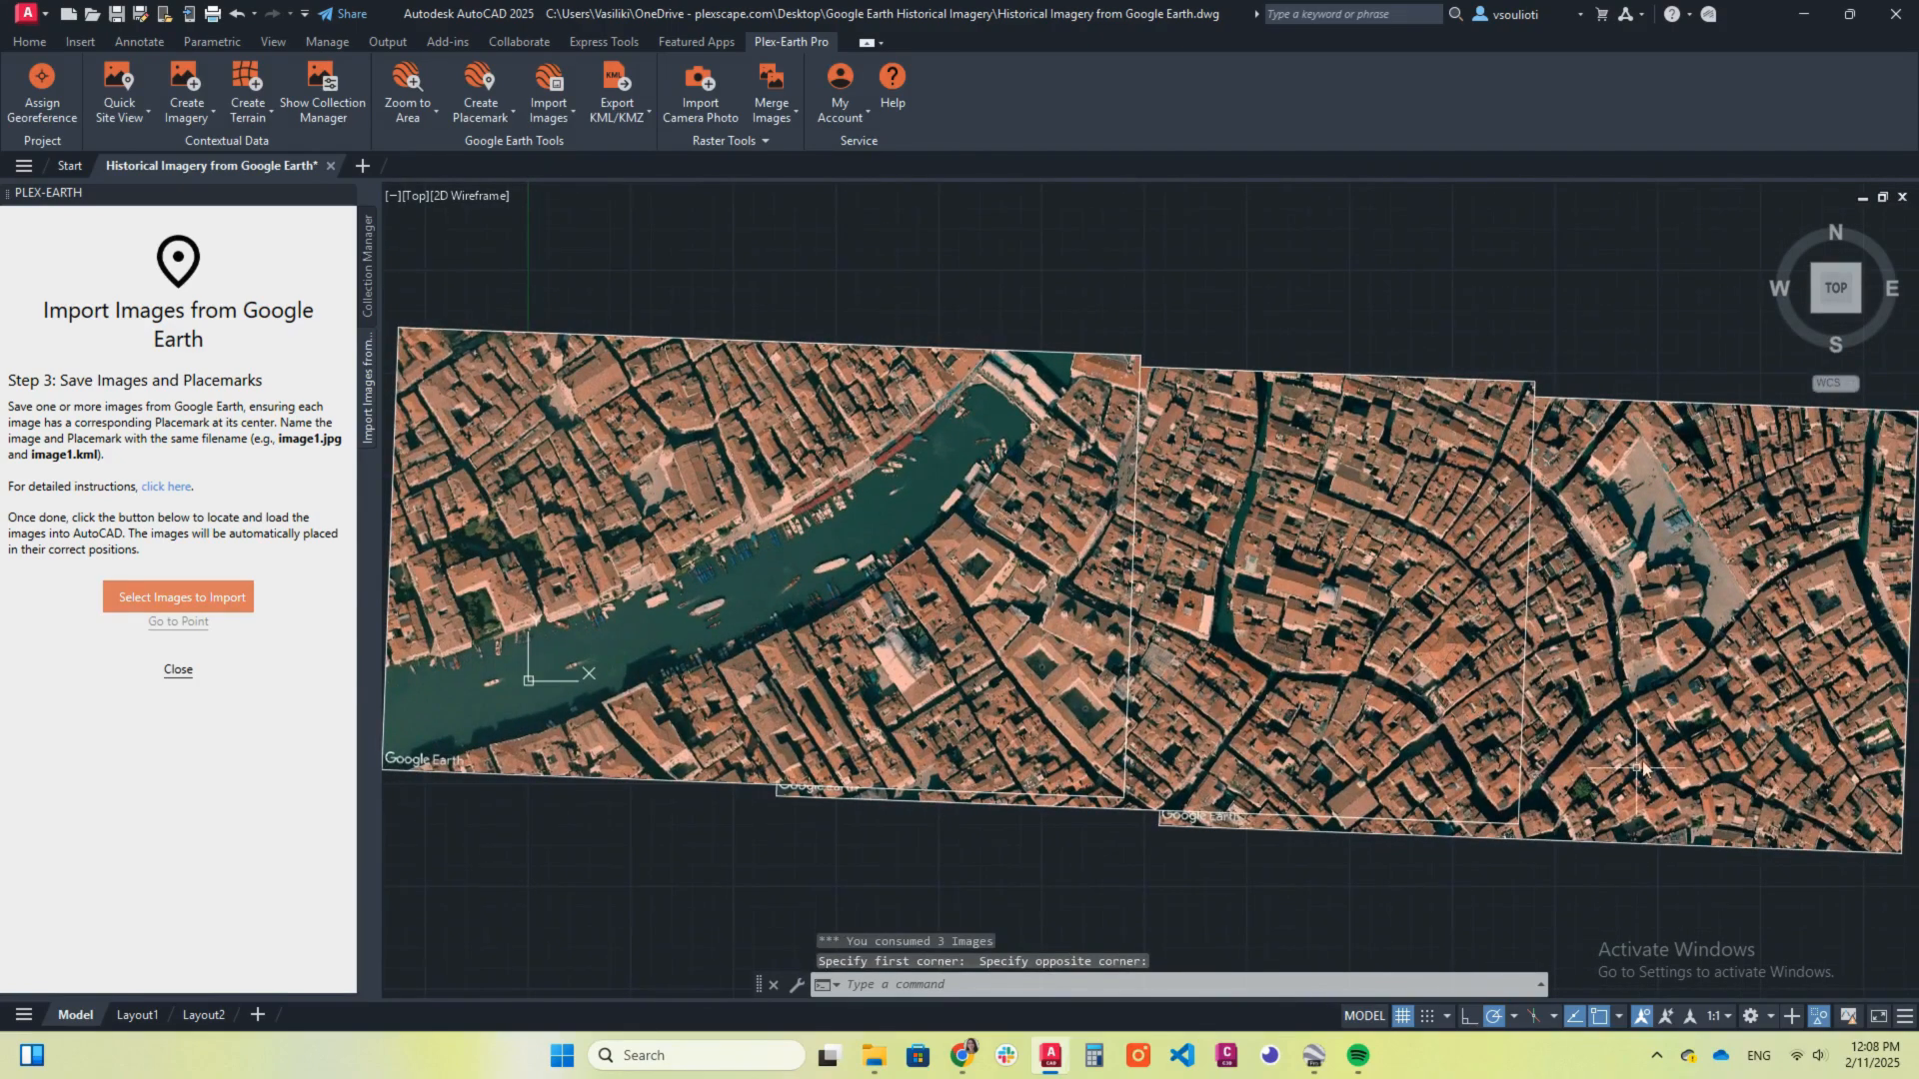
mouse_move(1320, 300)
middle_down()
mouse_move(1102, 218)
mouse_move(1189, 350)
mouse_move(1187, 265)
mouse_move(1277, 256)
middle_up()
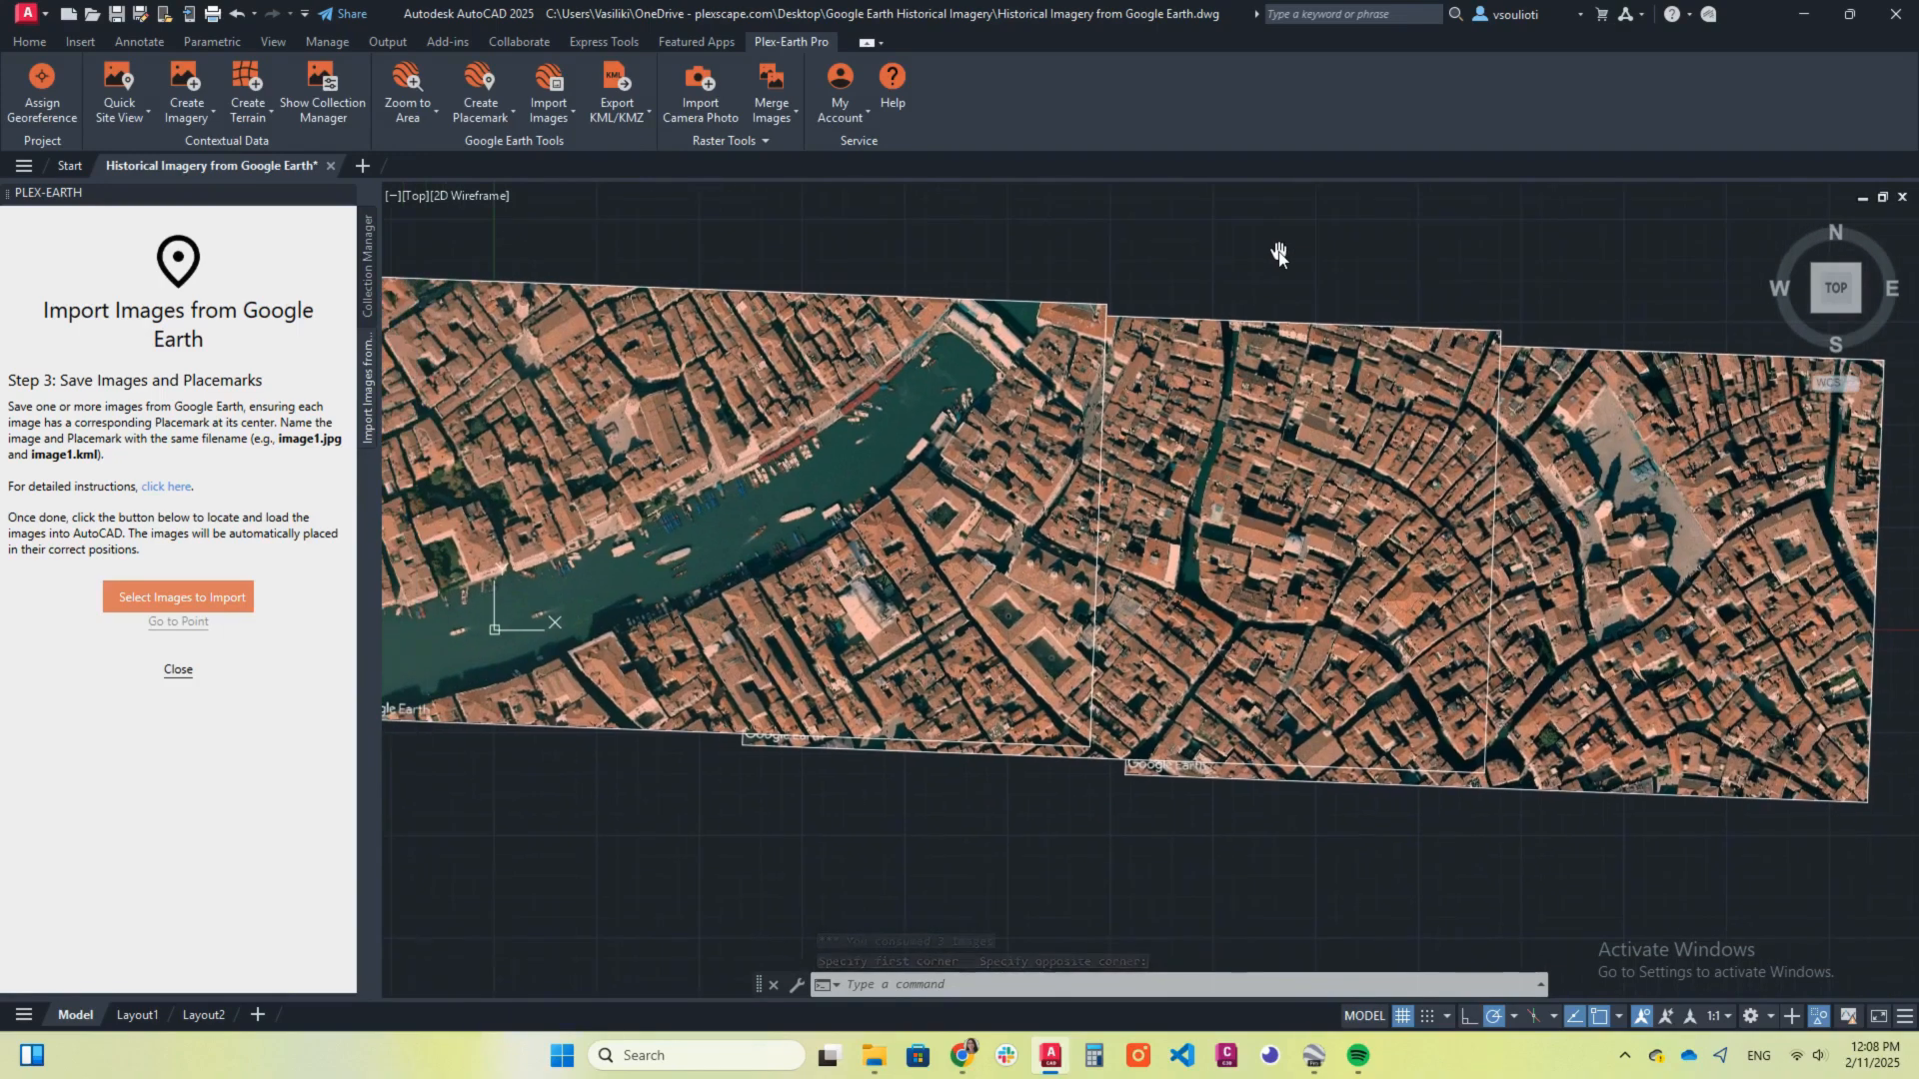
click(176, 671)
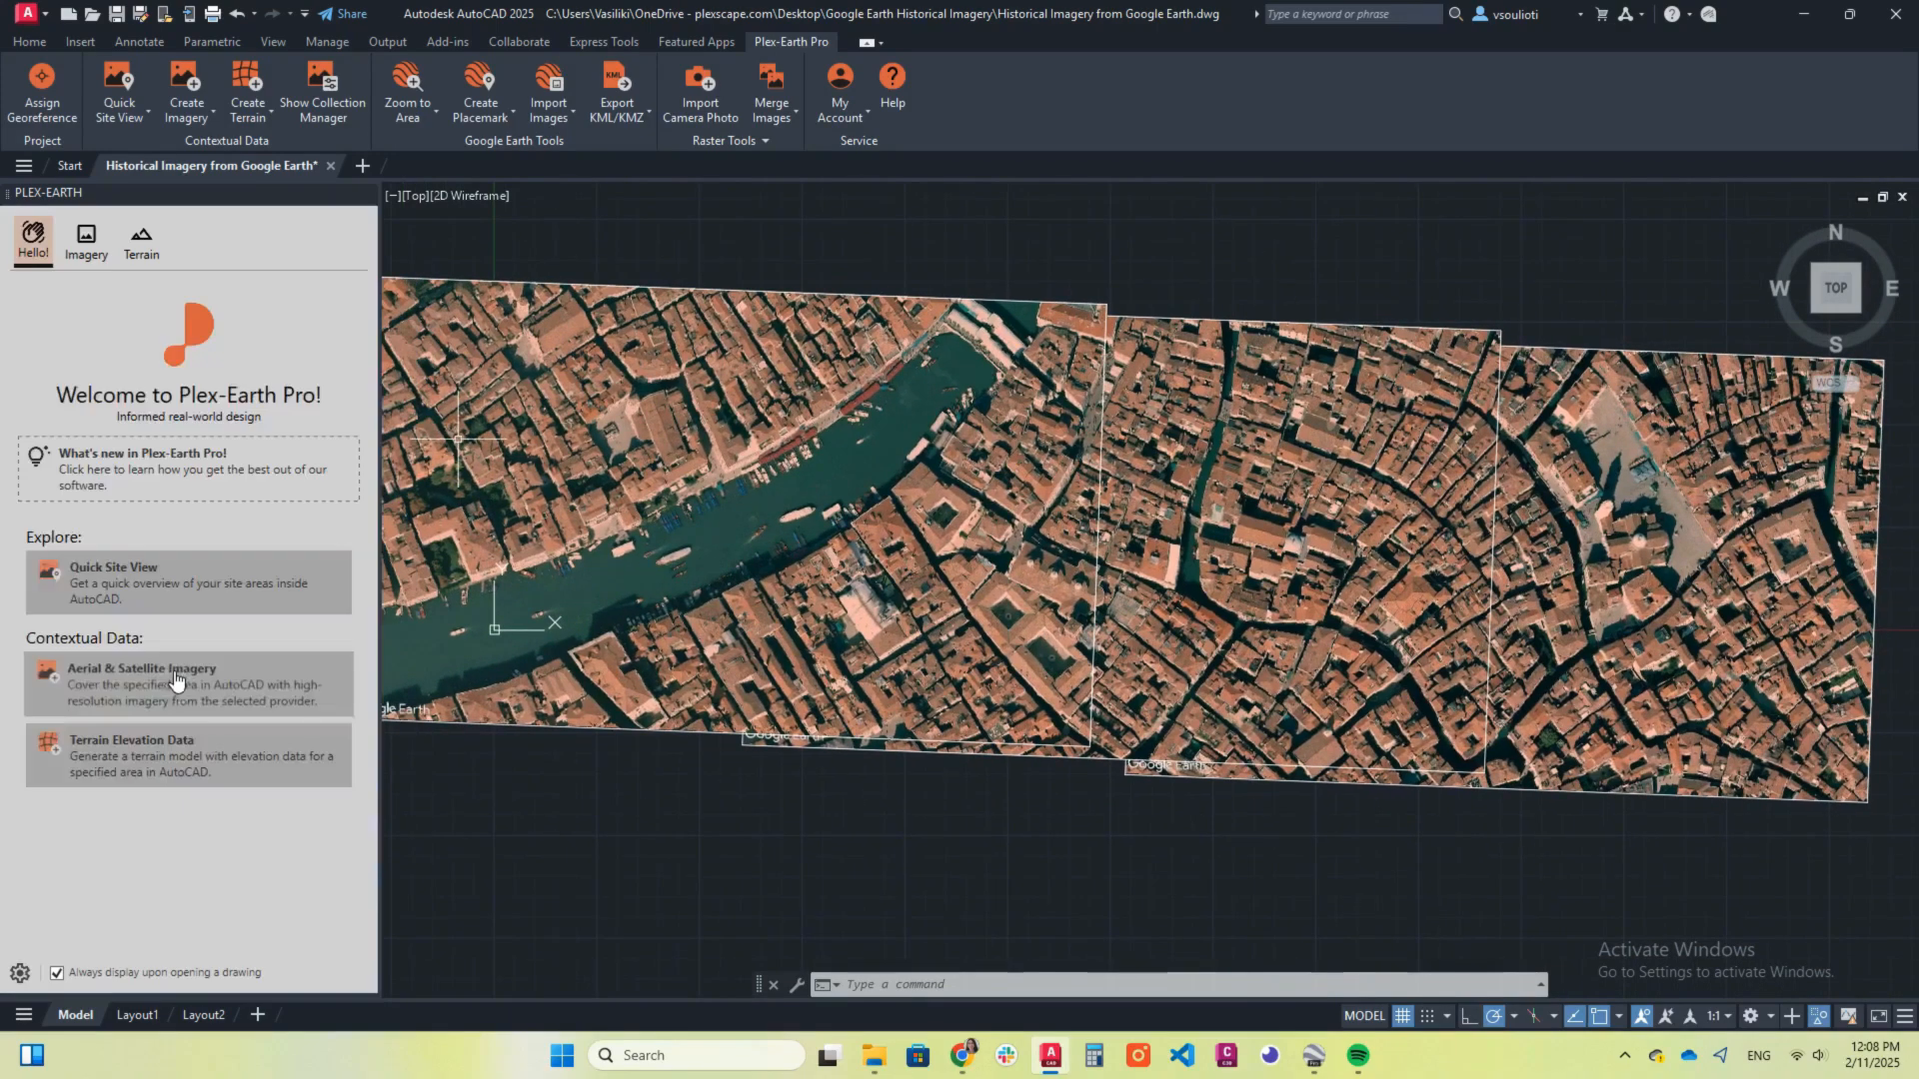
Step: Merge the three imported historical images into one and save it as a JPG named "merged mosaci"
click(776, 115)
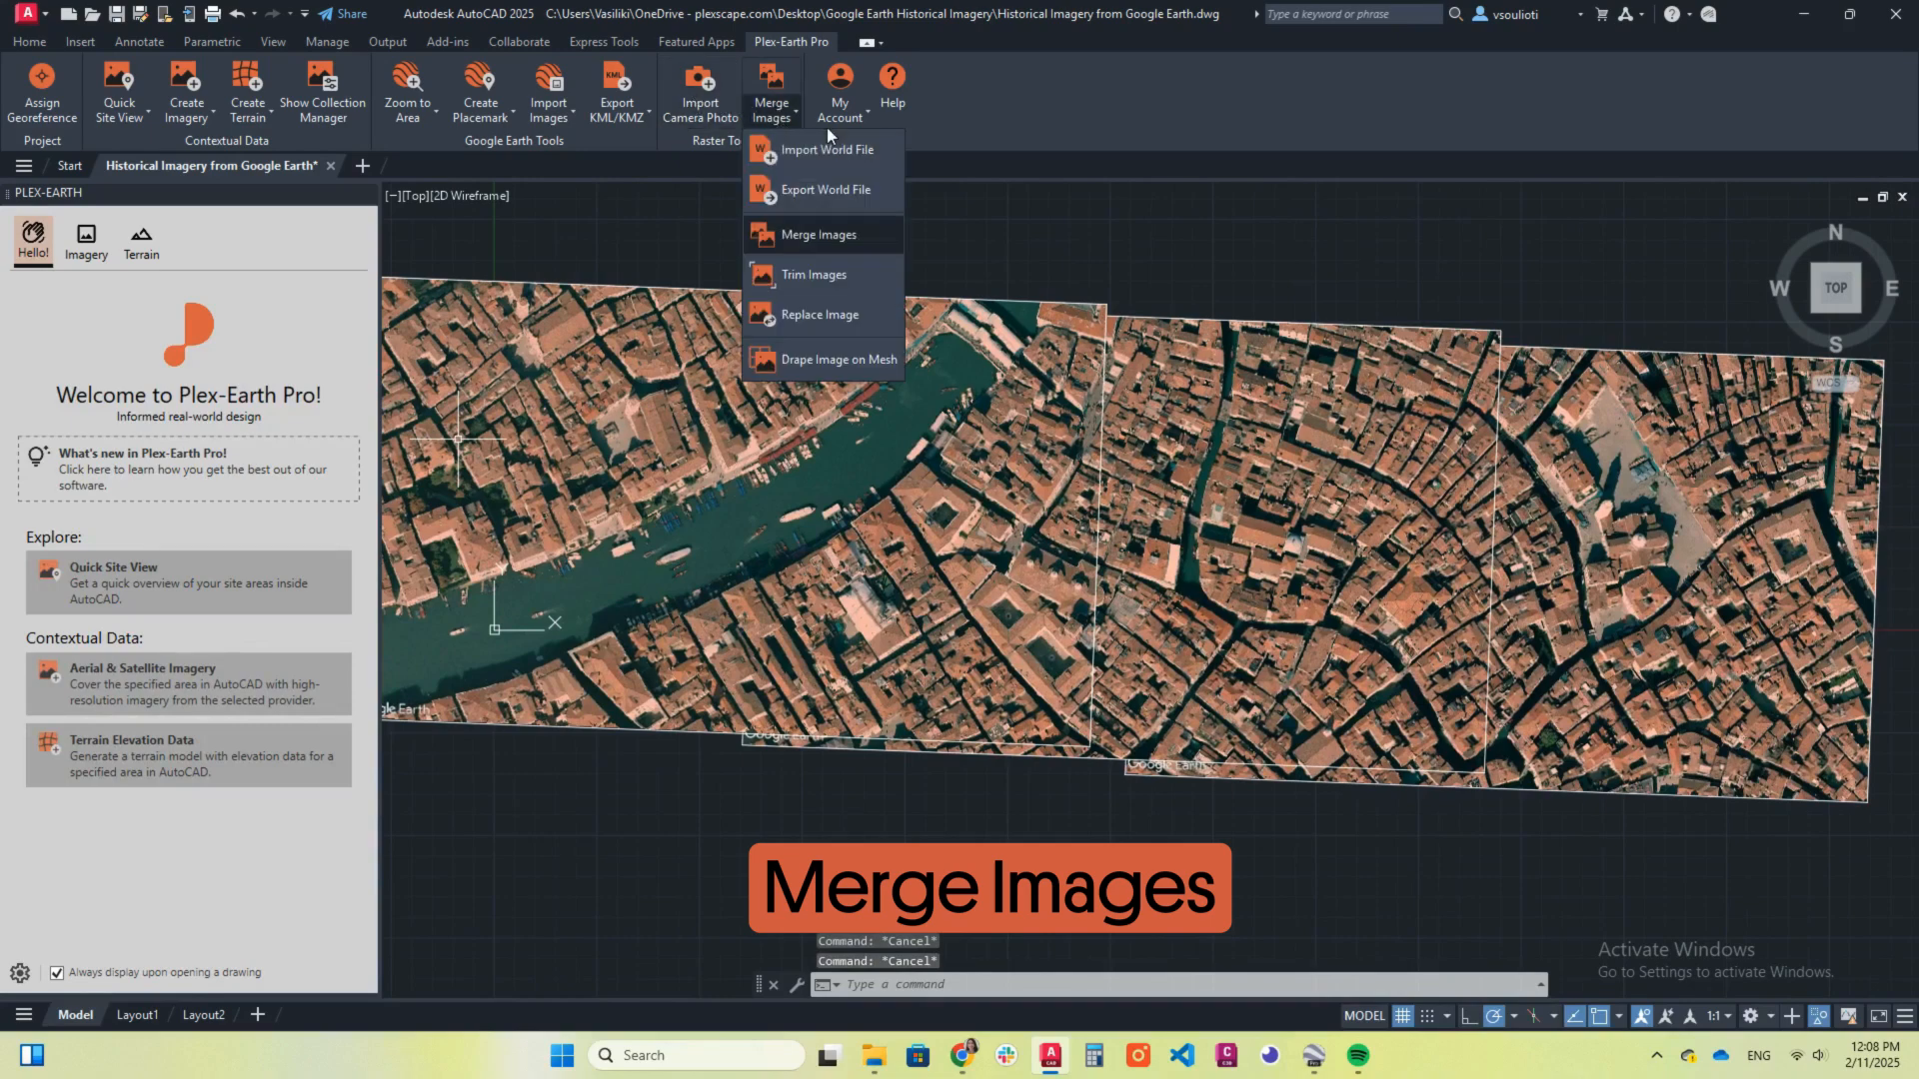
click(819, 234)
click(777, 293)
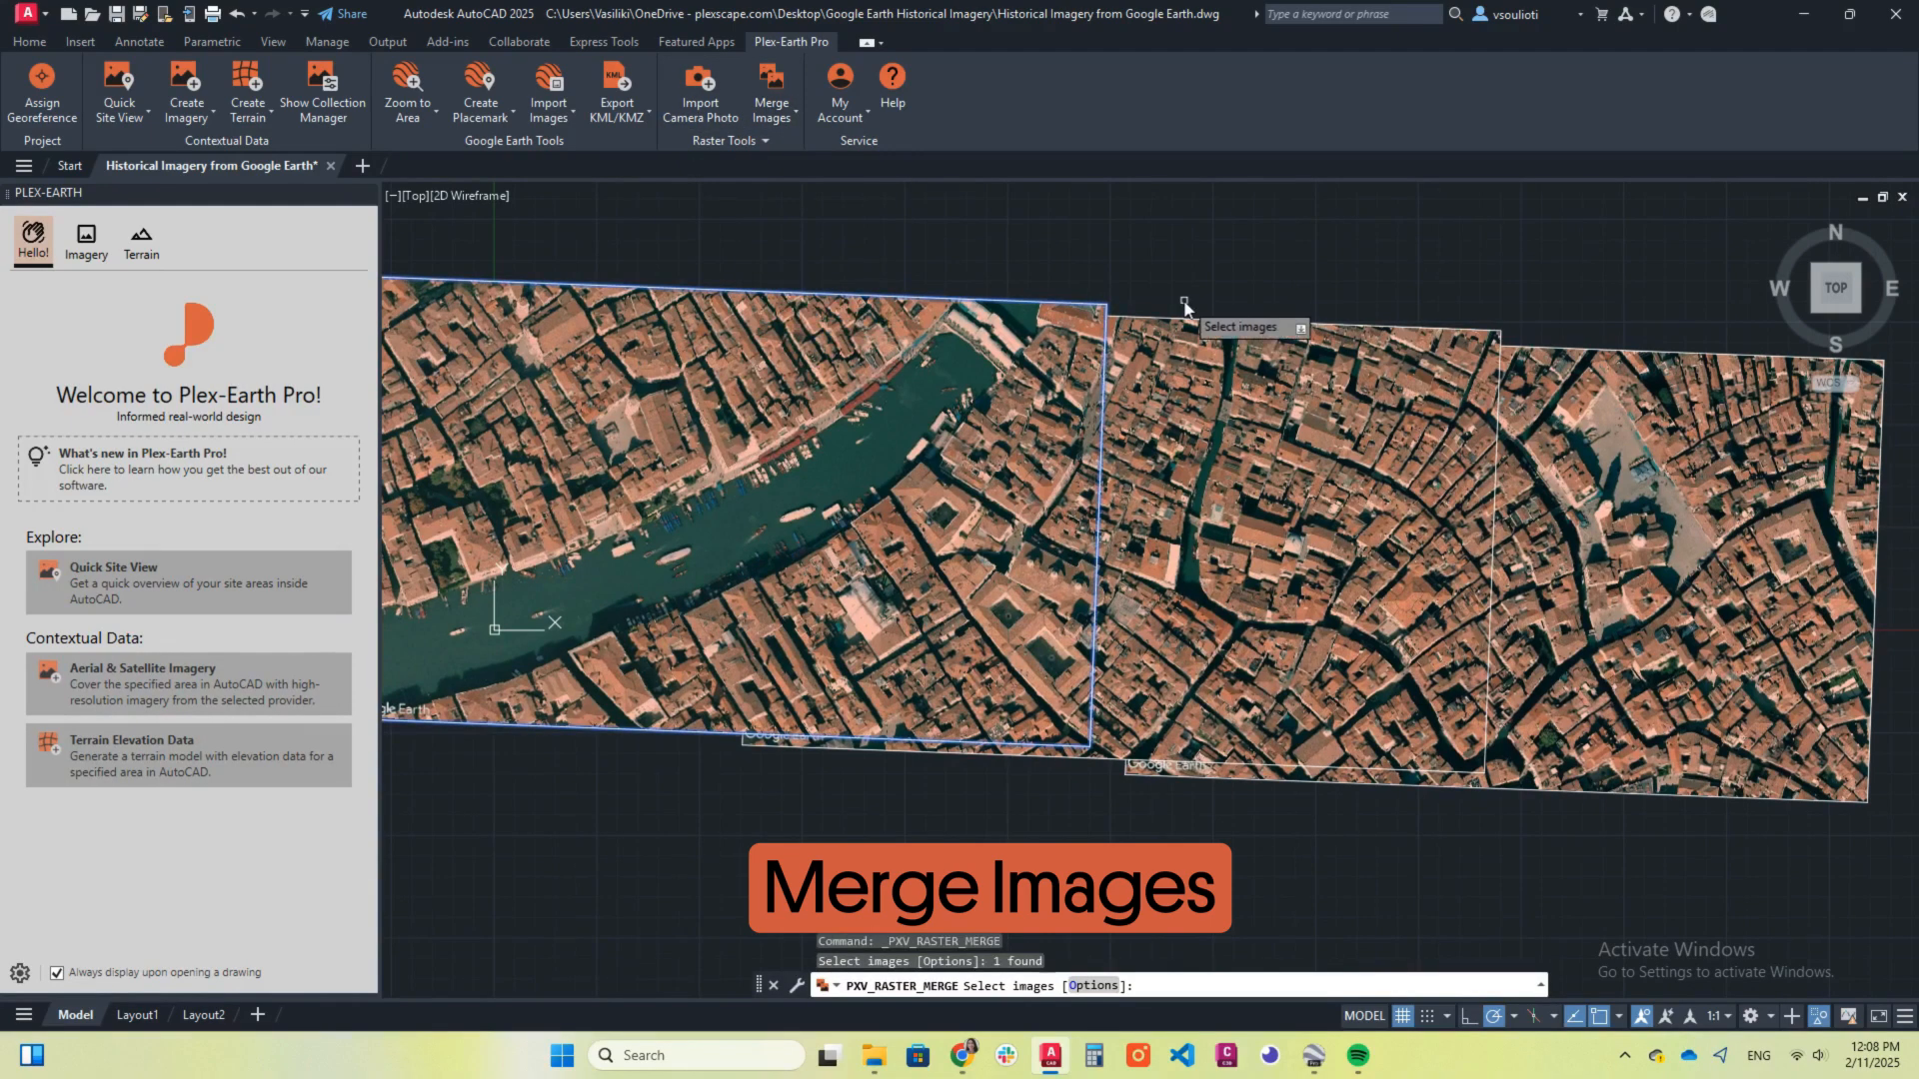
click(1177, 316)
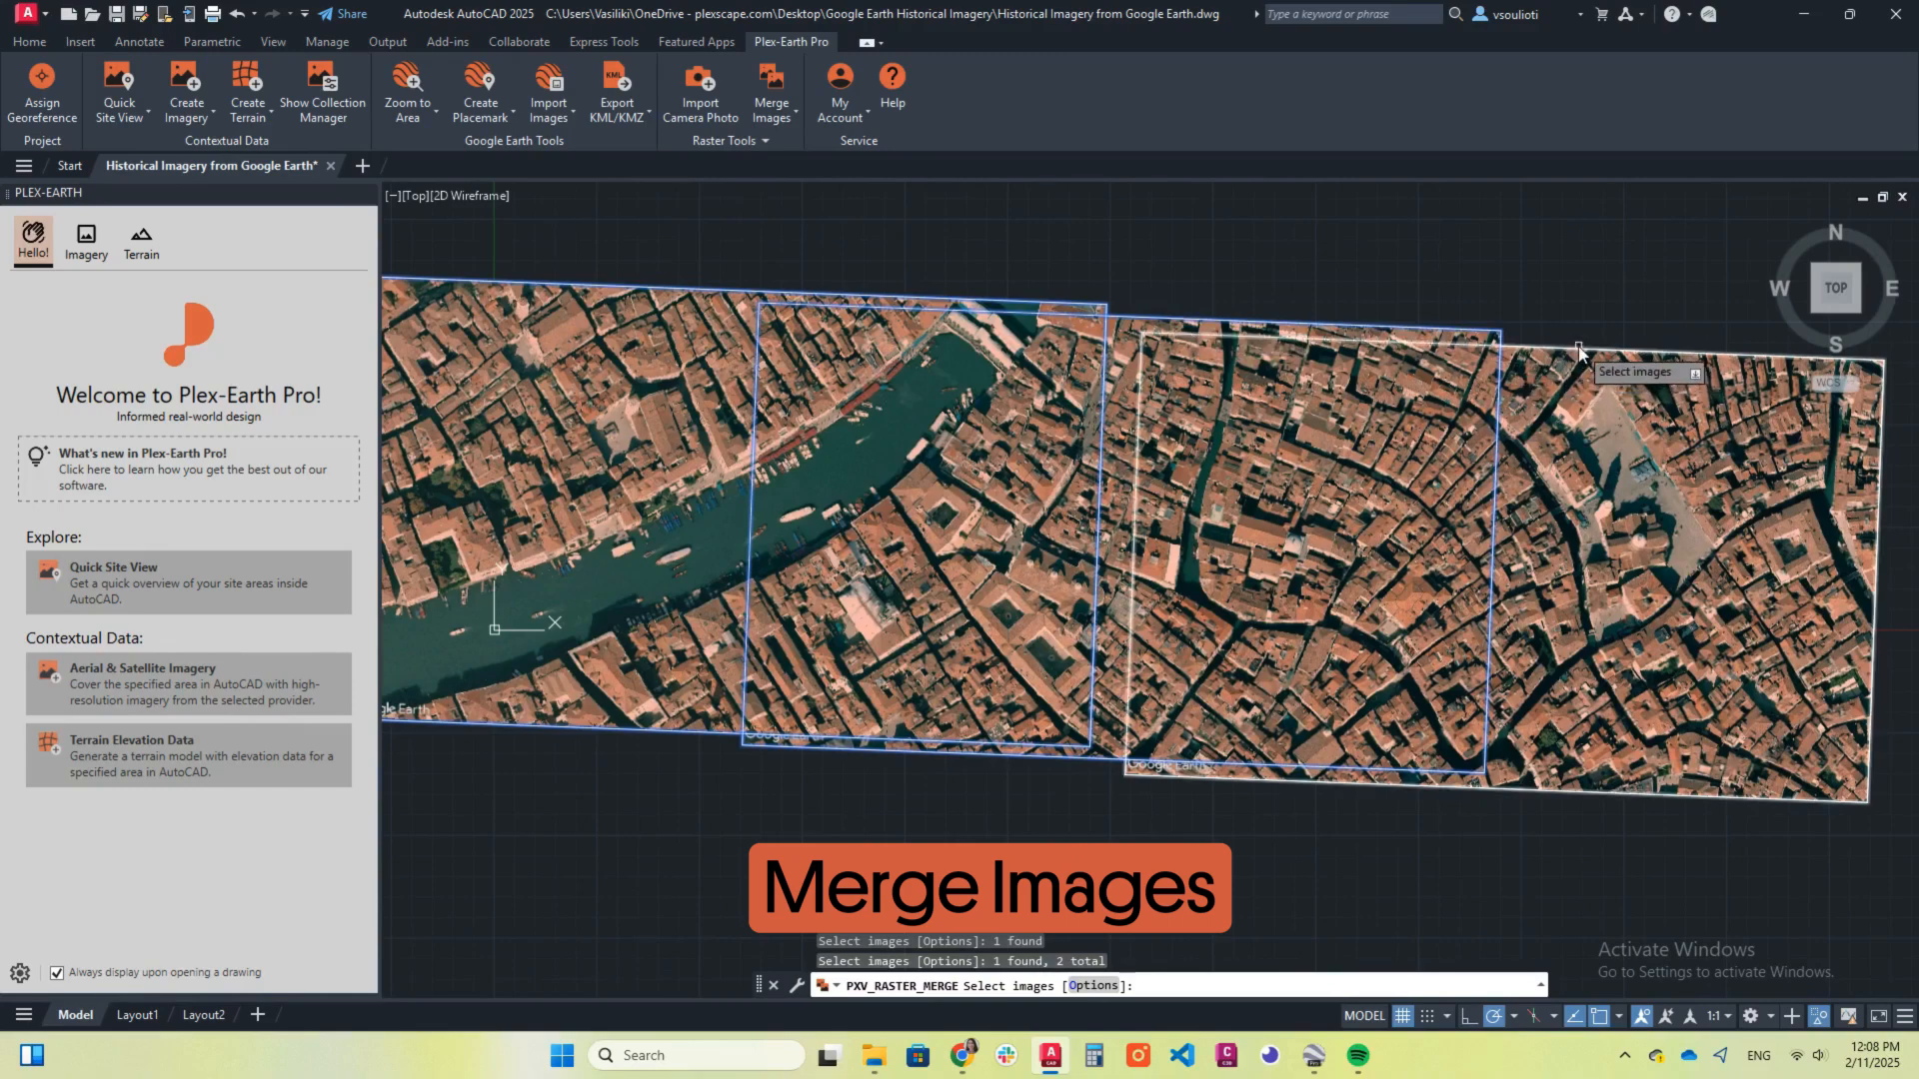
click(1579, 350)
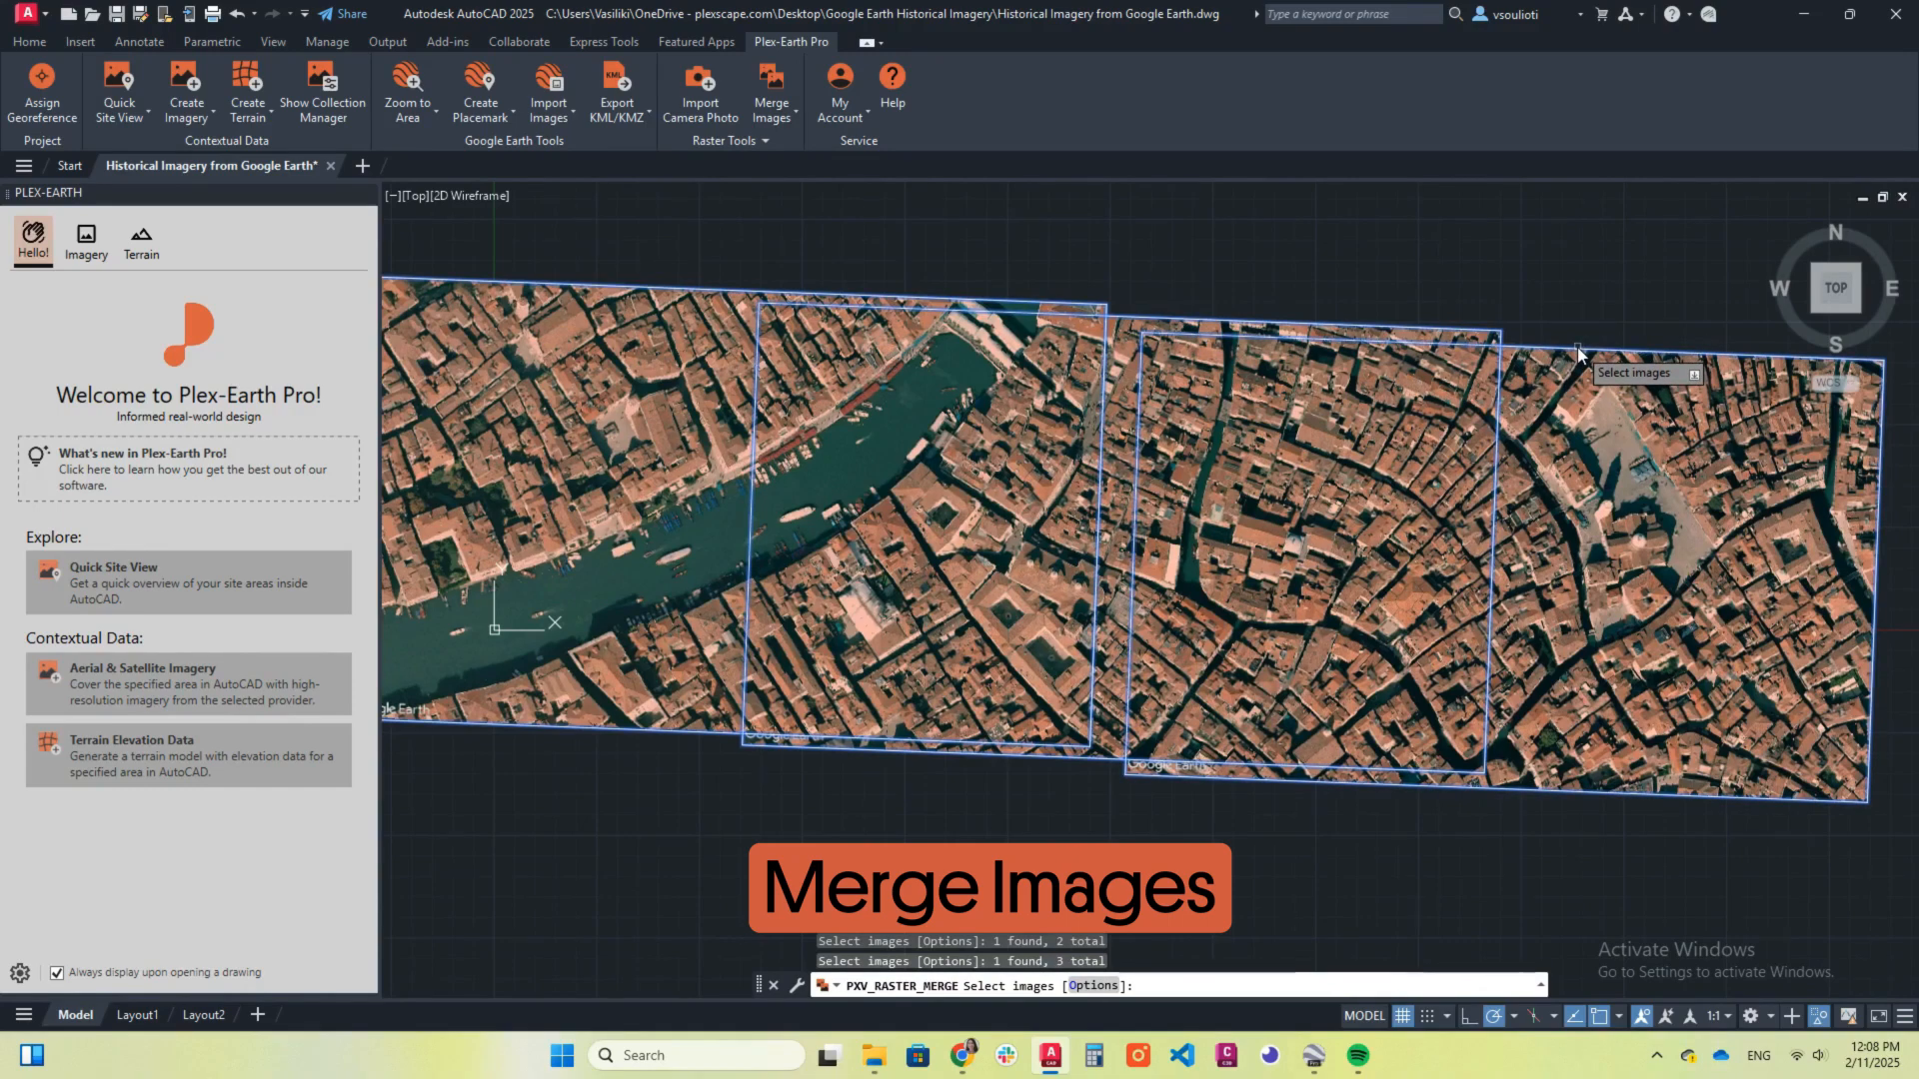
key(Return)
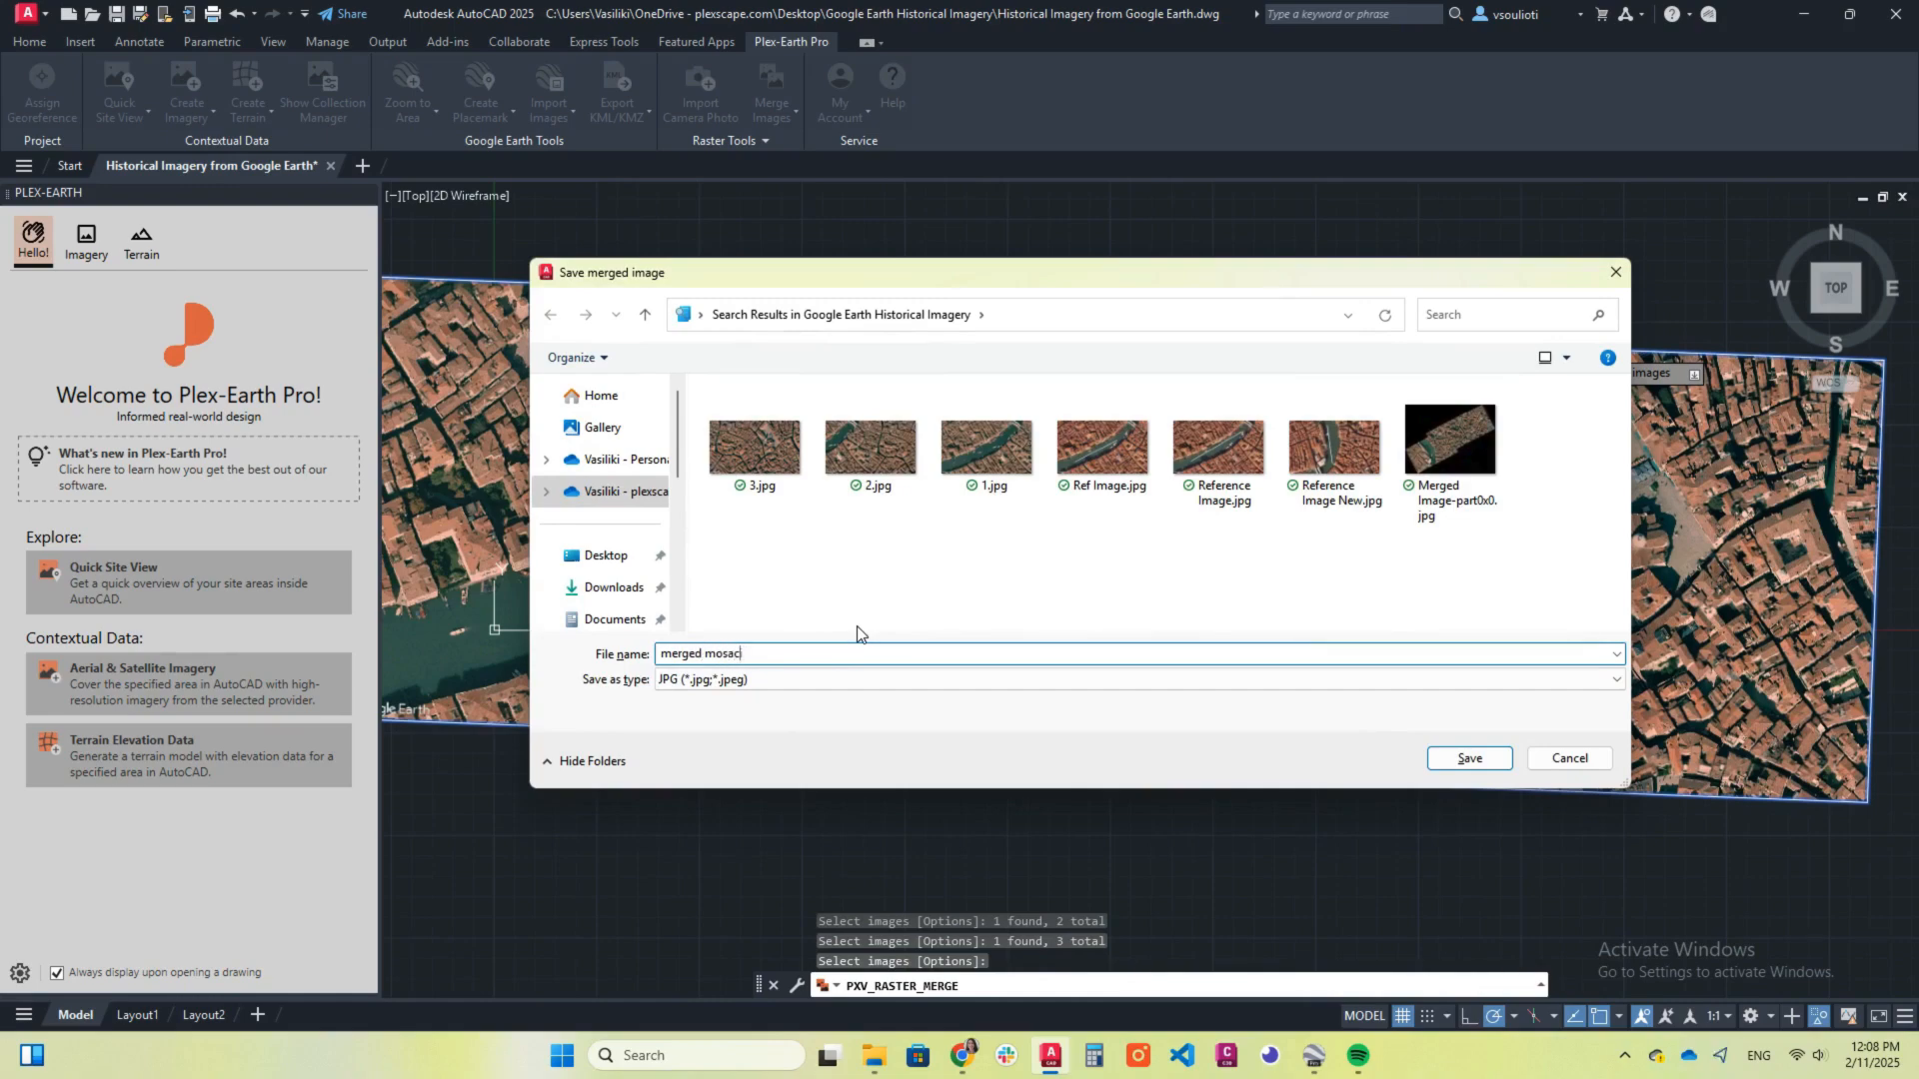
text(merged mosaci)
click(1459, 757)
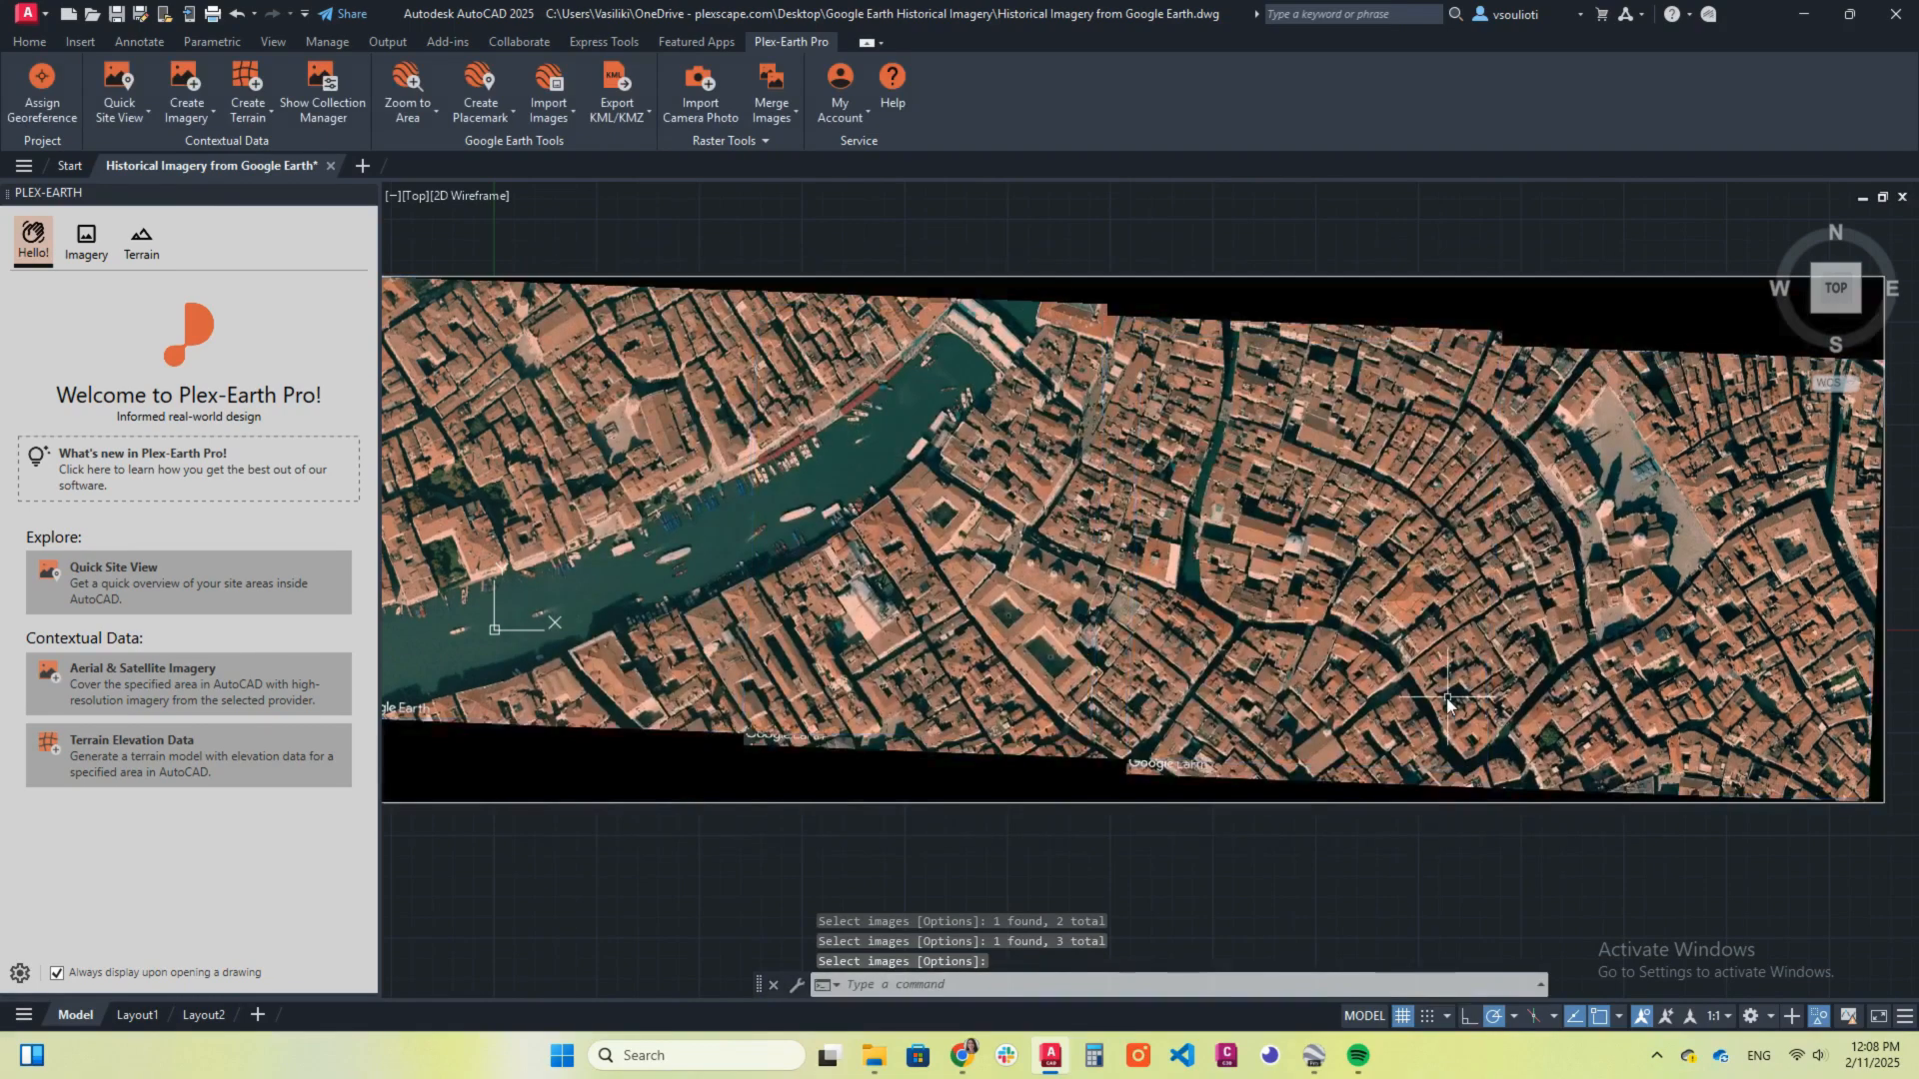
Step: Draw a clipping rectangle inside the merged image, spanning nearly its full width and excluding the black margins
scroll(1447, 699, down, 3)
mouse_move(1561, 809)
middle_down()
mouse_move(1332, 482)
mouse_move(1341, 446)
mouse_move(1359, 479)
mouse_move(1382, 472)
middle_up()
click(30, 42)
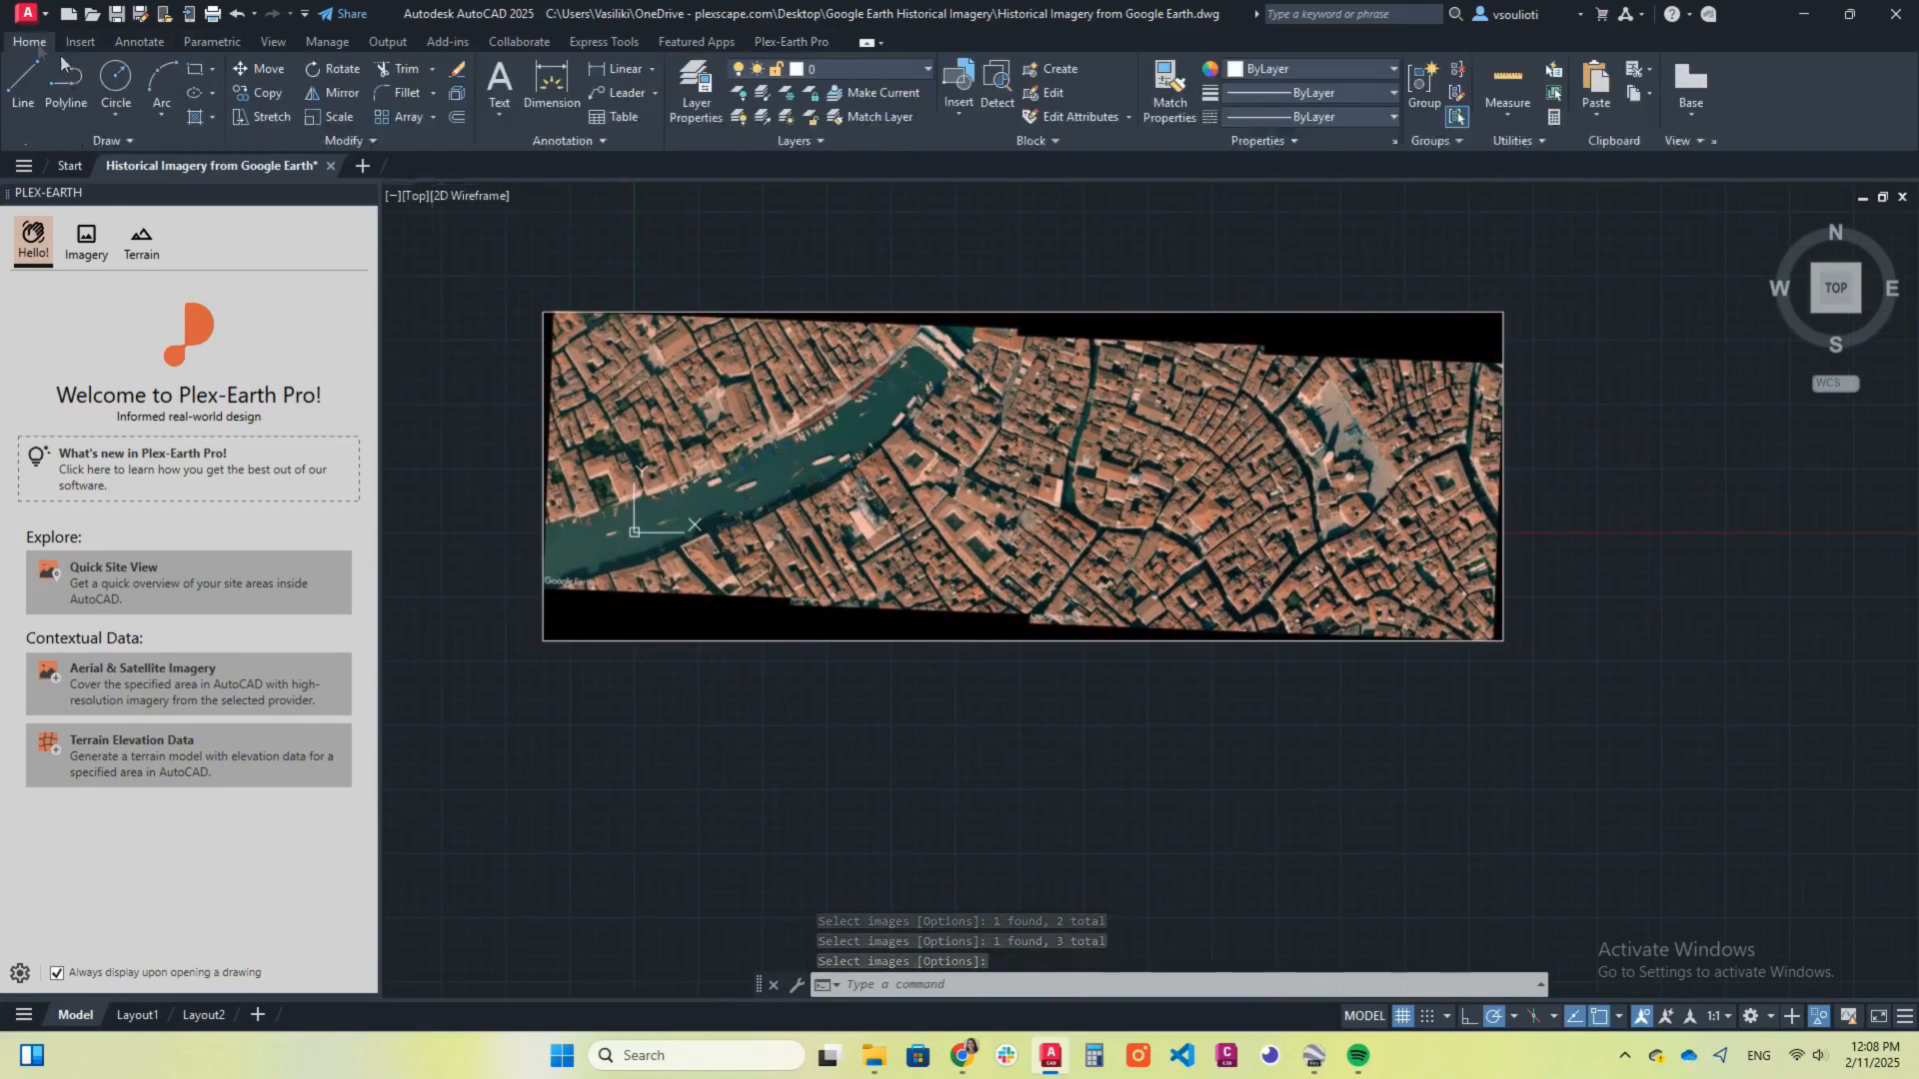
click(196, 68)
click(590, 405)
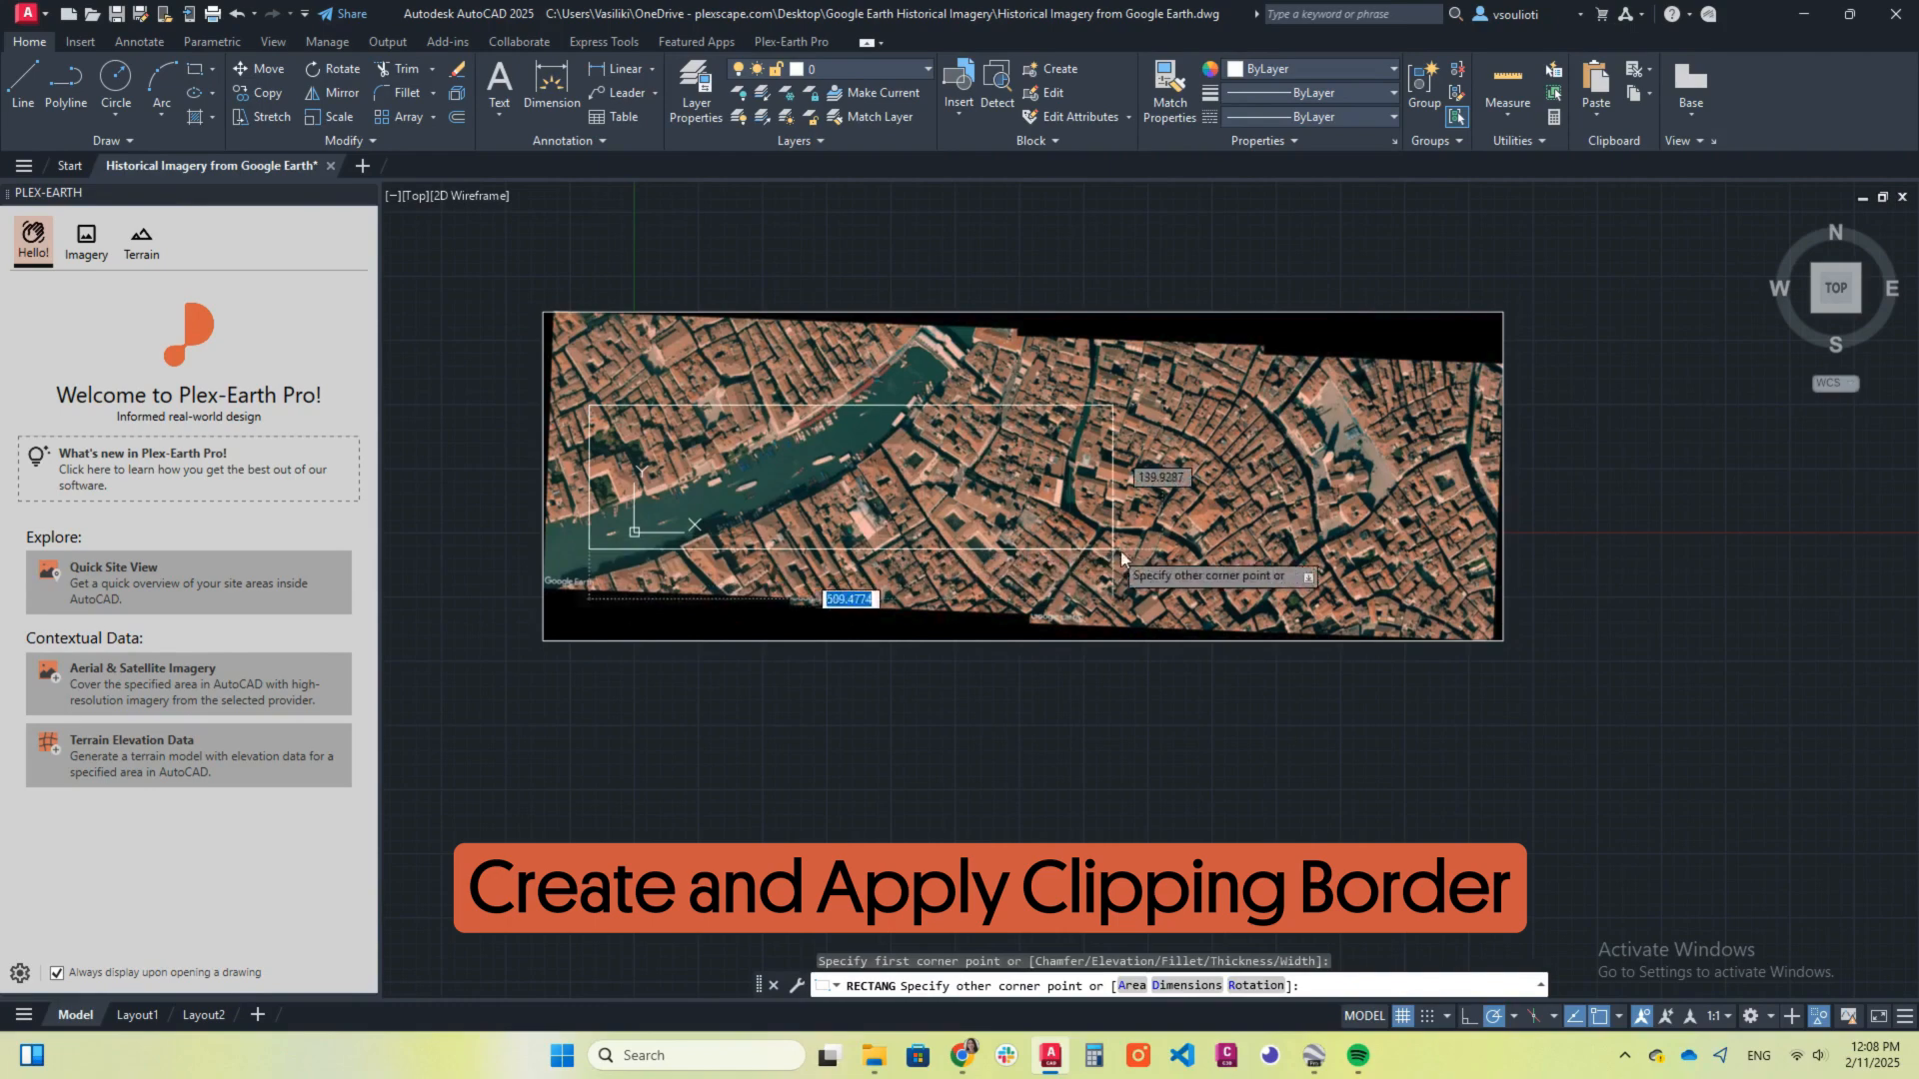
click(1467, 564)
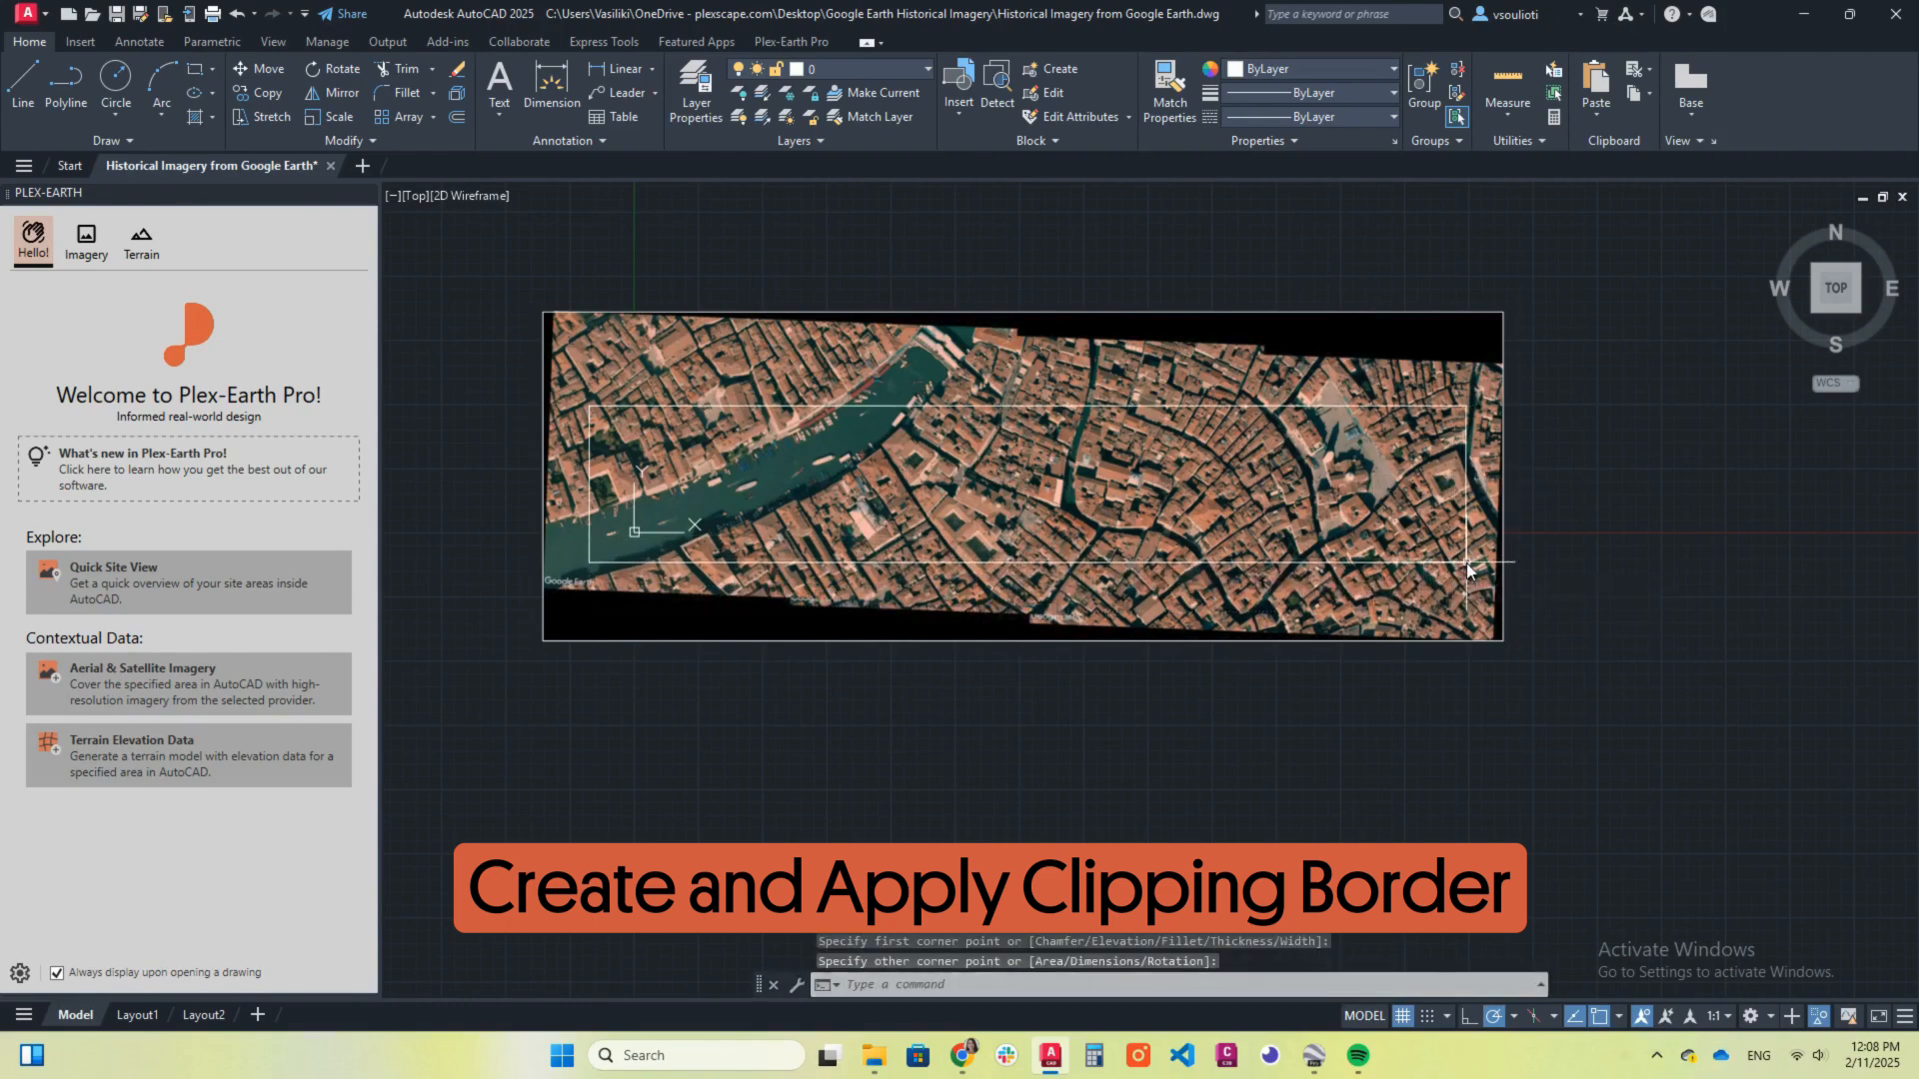
Step: Create a clipping of the merged image with the Polyline option, using the drawn rectangle as the border
click(791, 42)
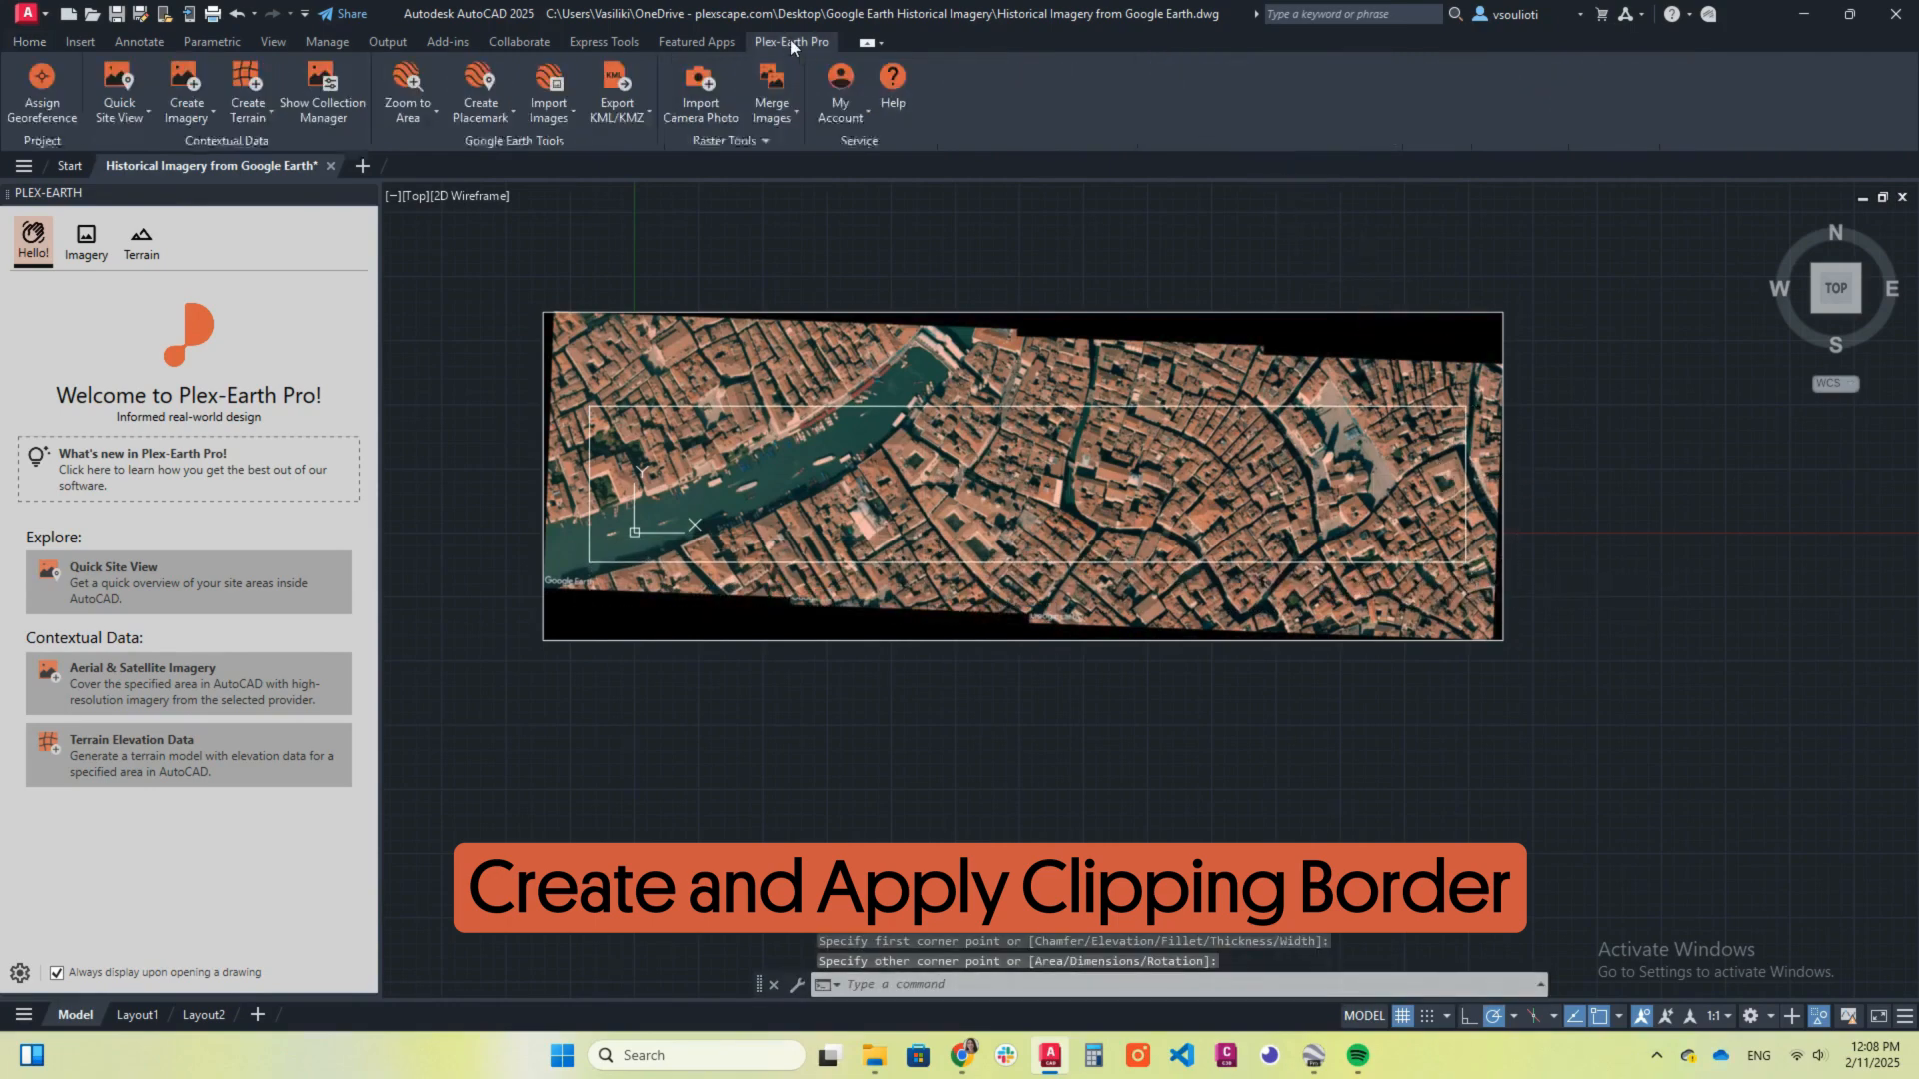
click(734, 138)
click(776, 166)
click(721, 195)
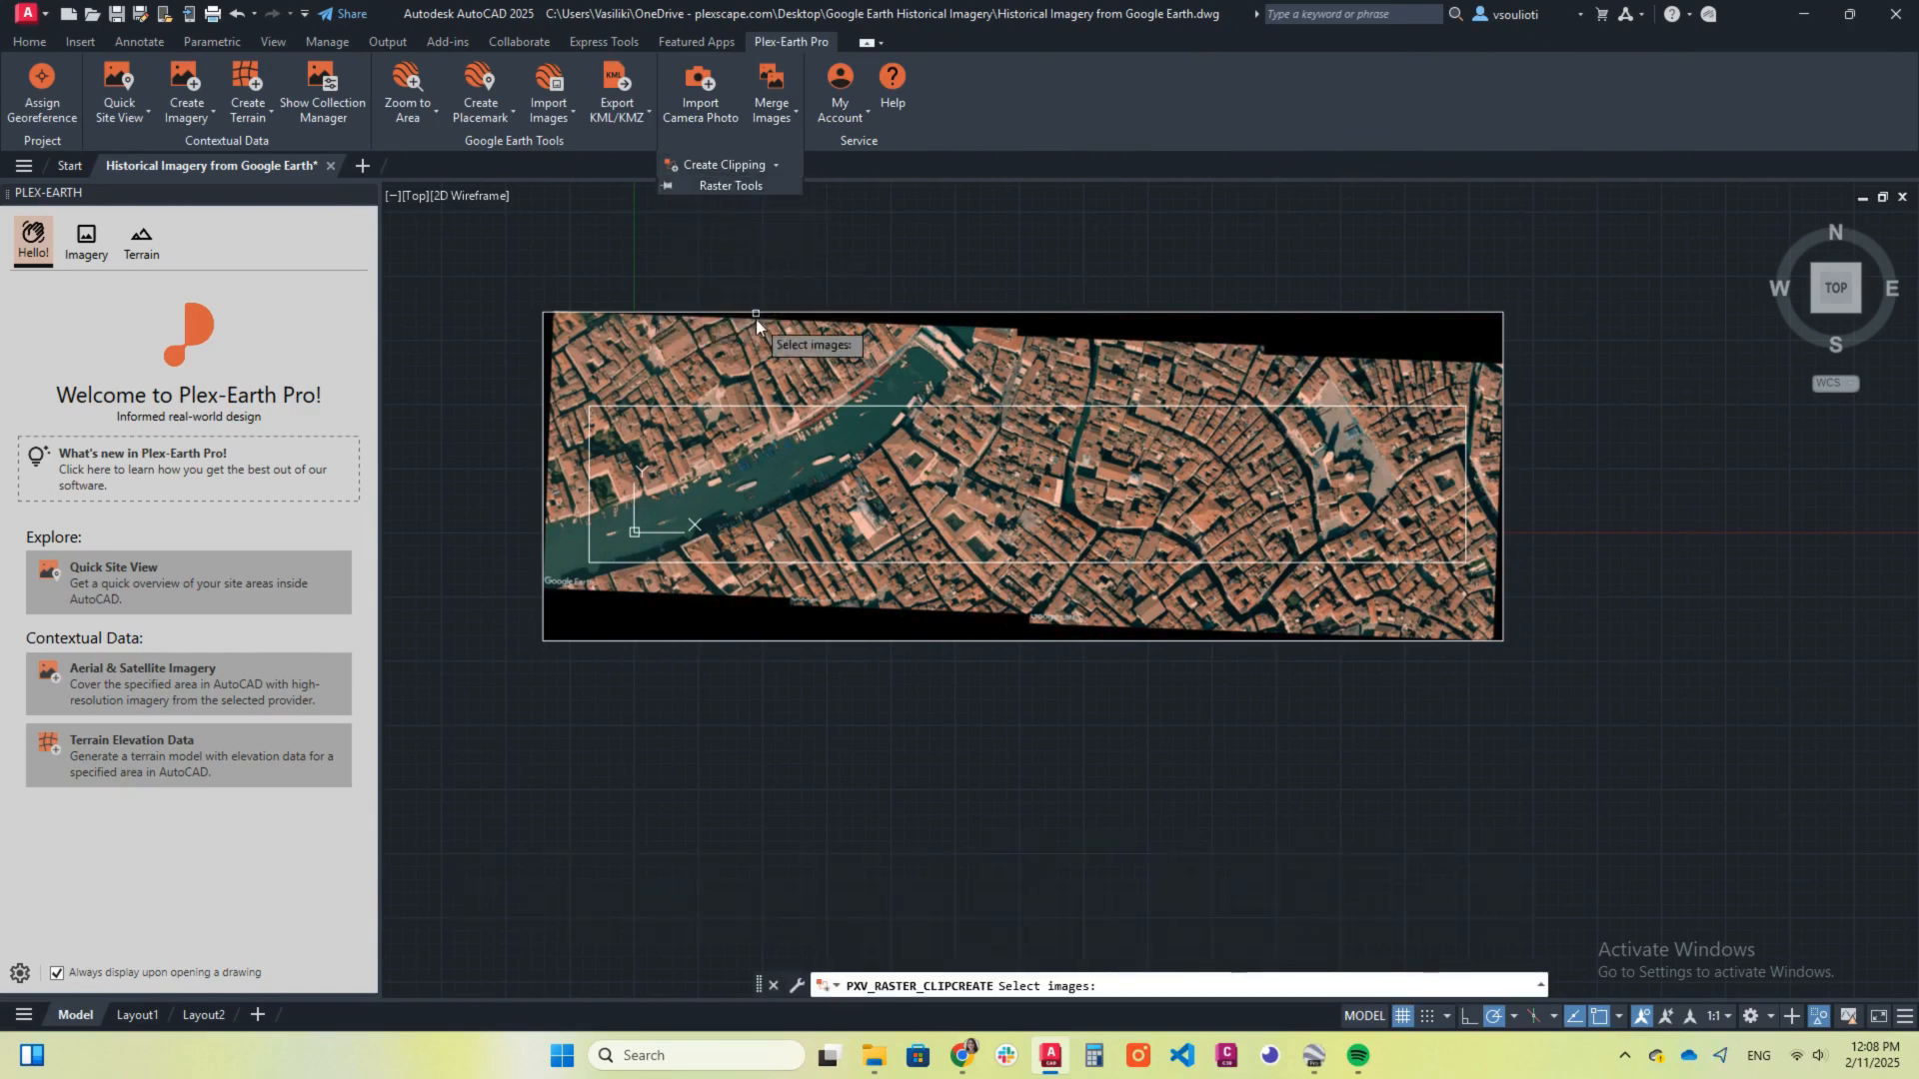
click(725, 312)
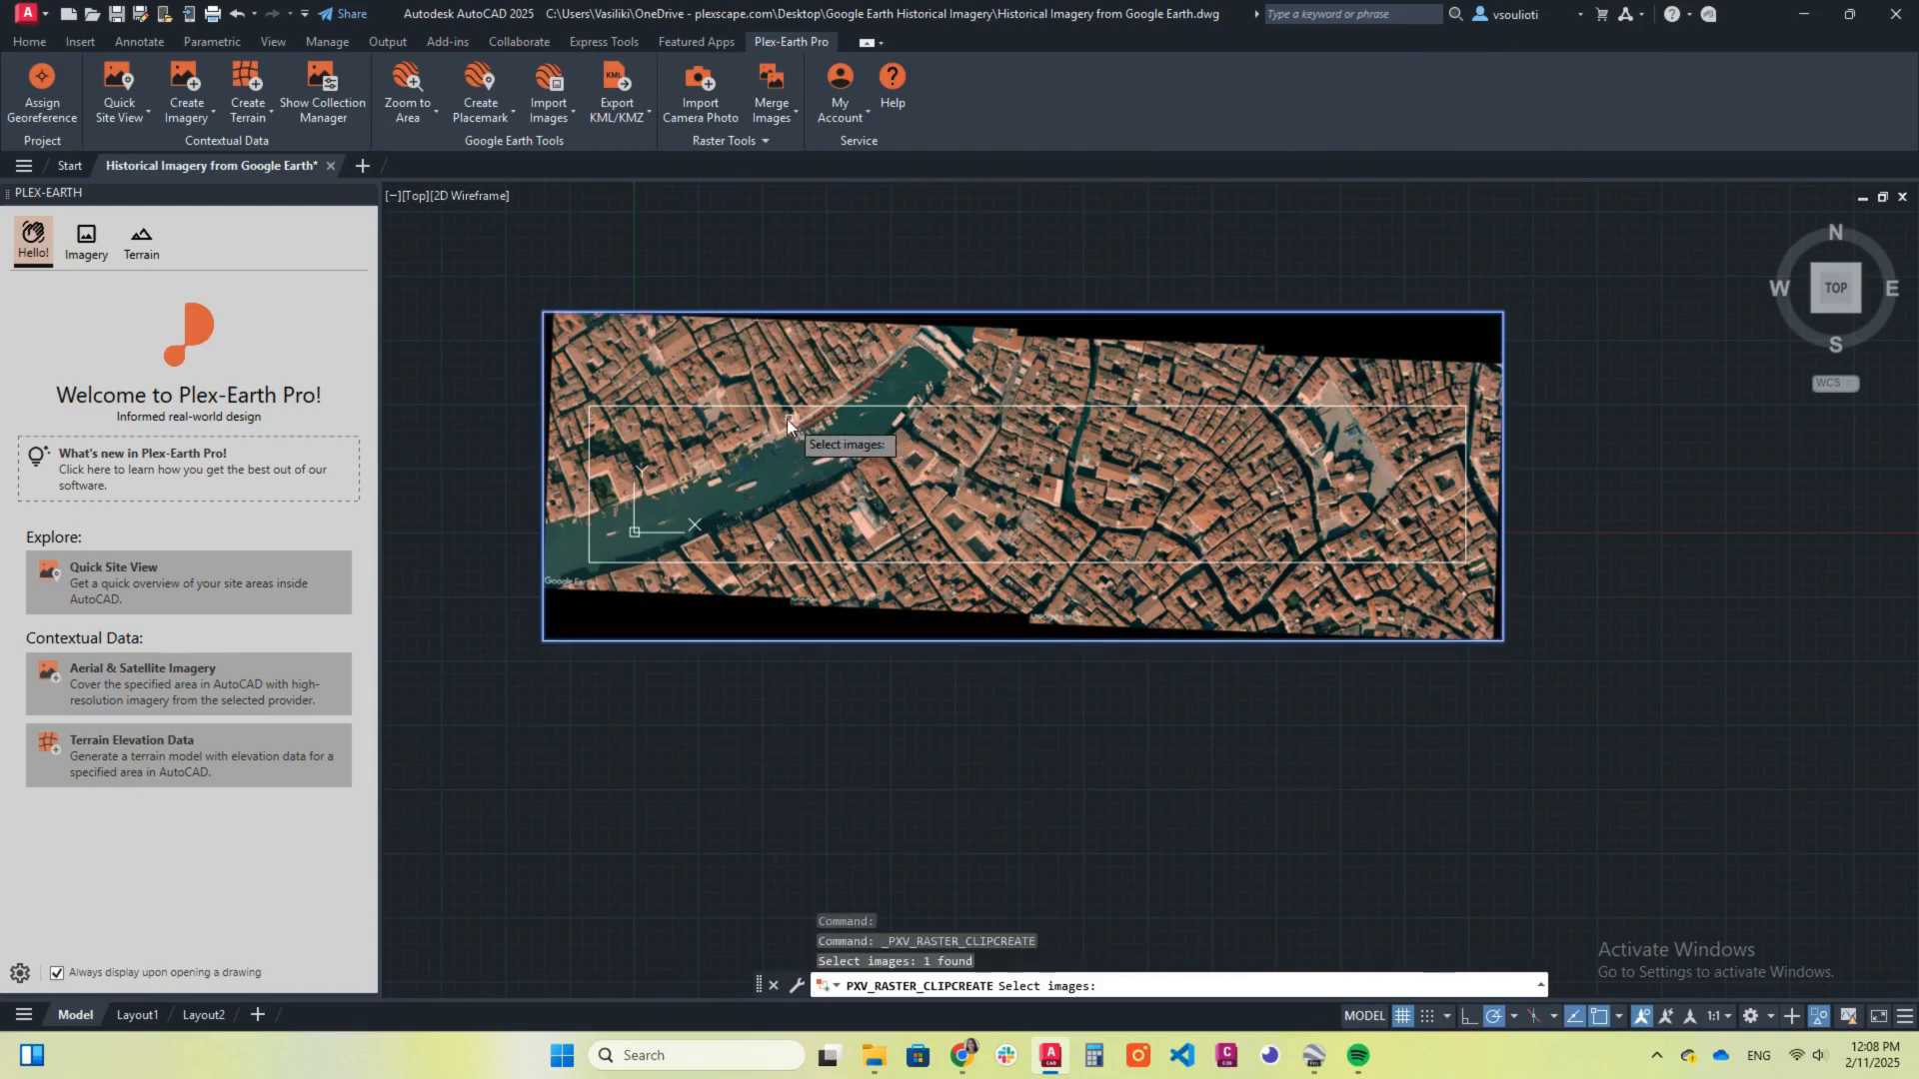
key(Return)
click(1195, 990)
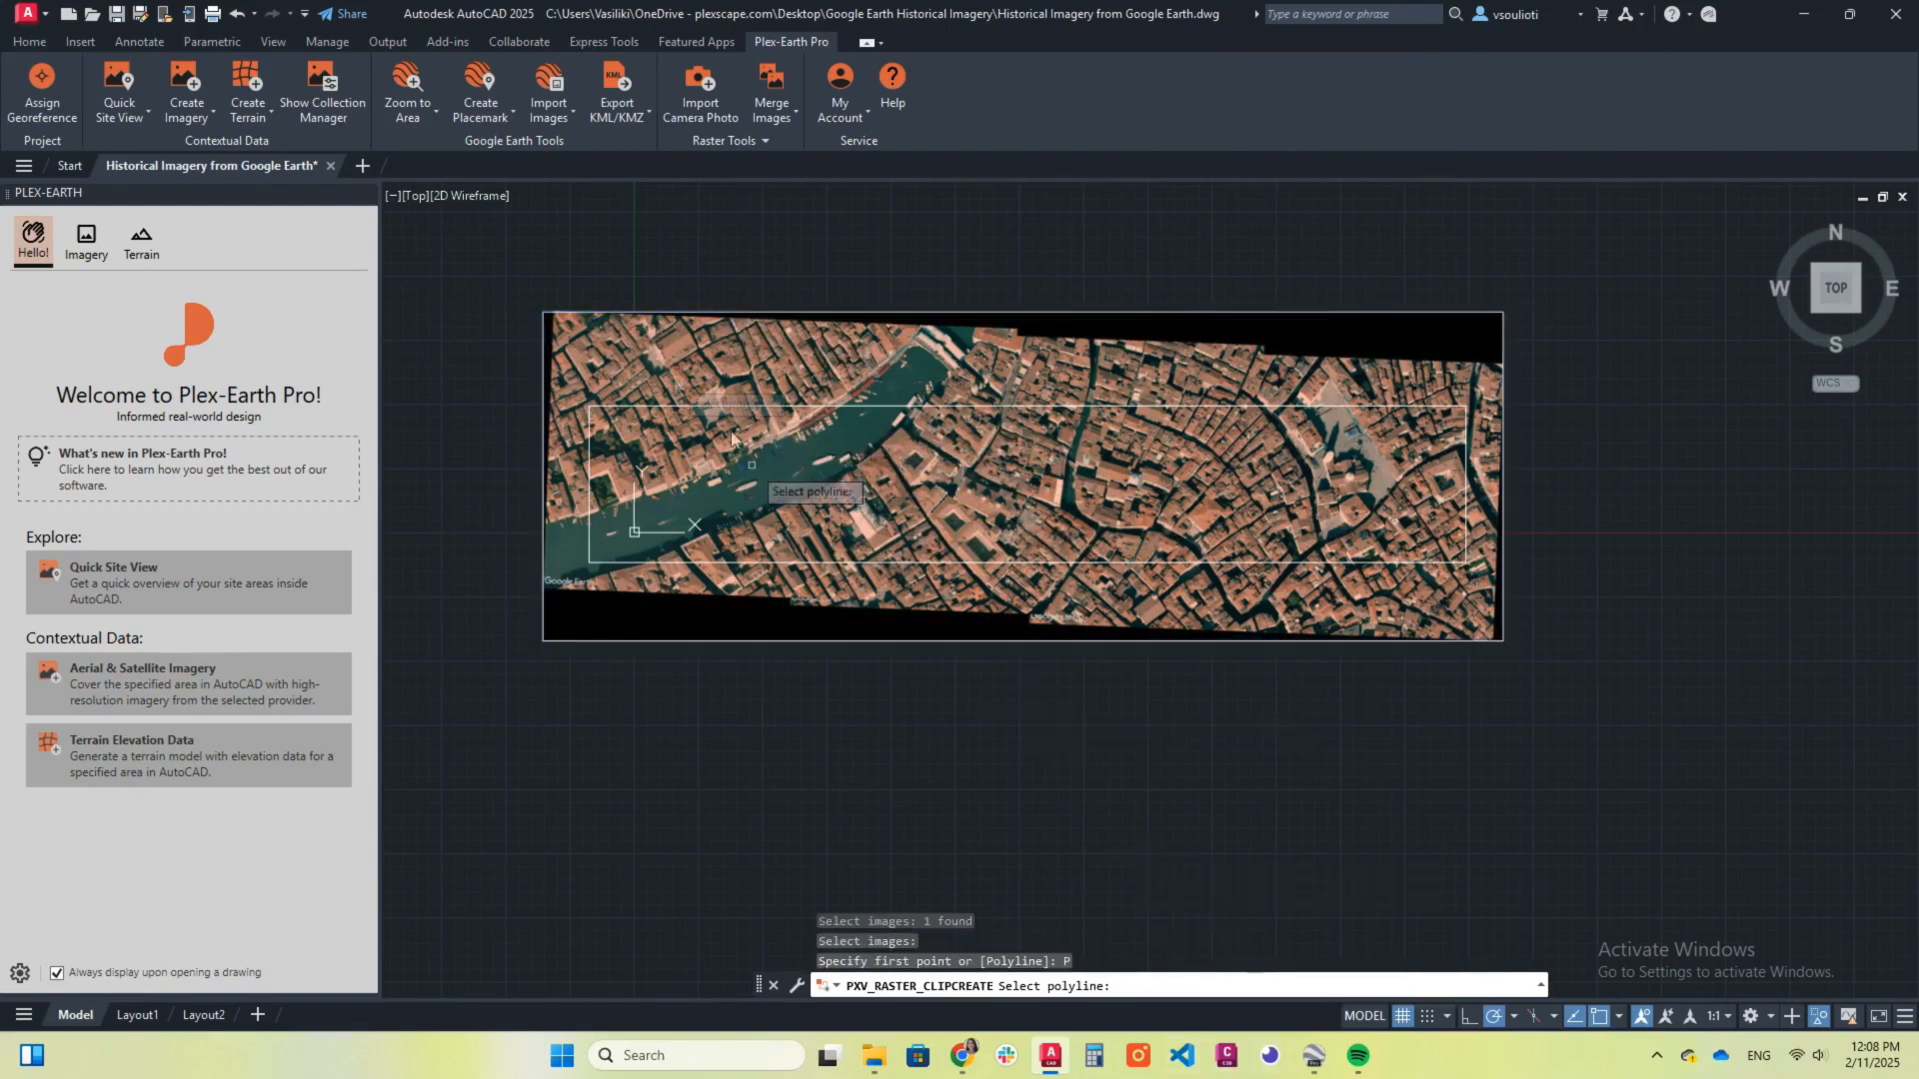
click(729, 406)
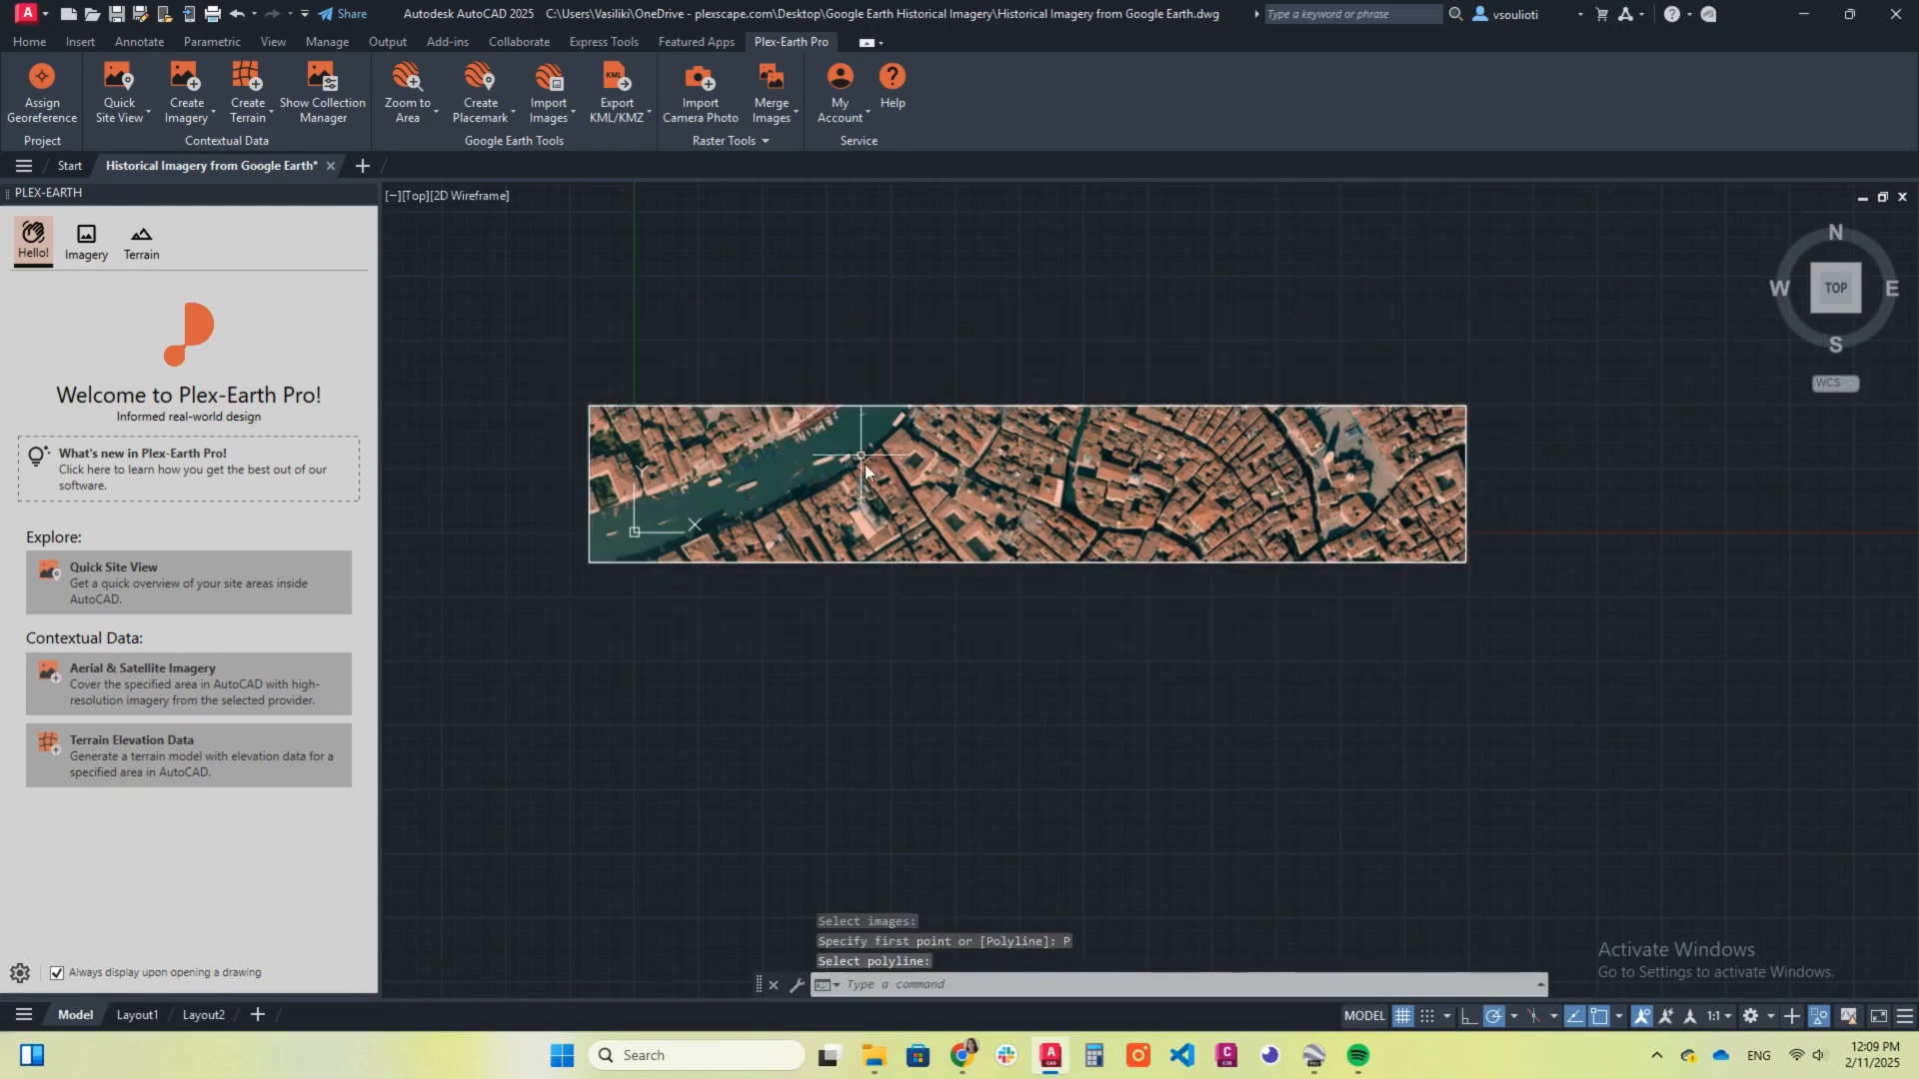
scroll(690, 500, up, 6)
middle_drag(680, 515, 589, 452)
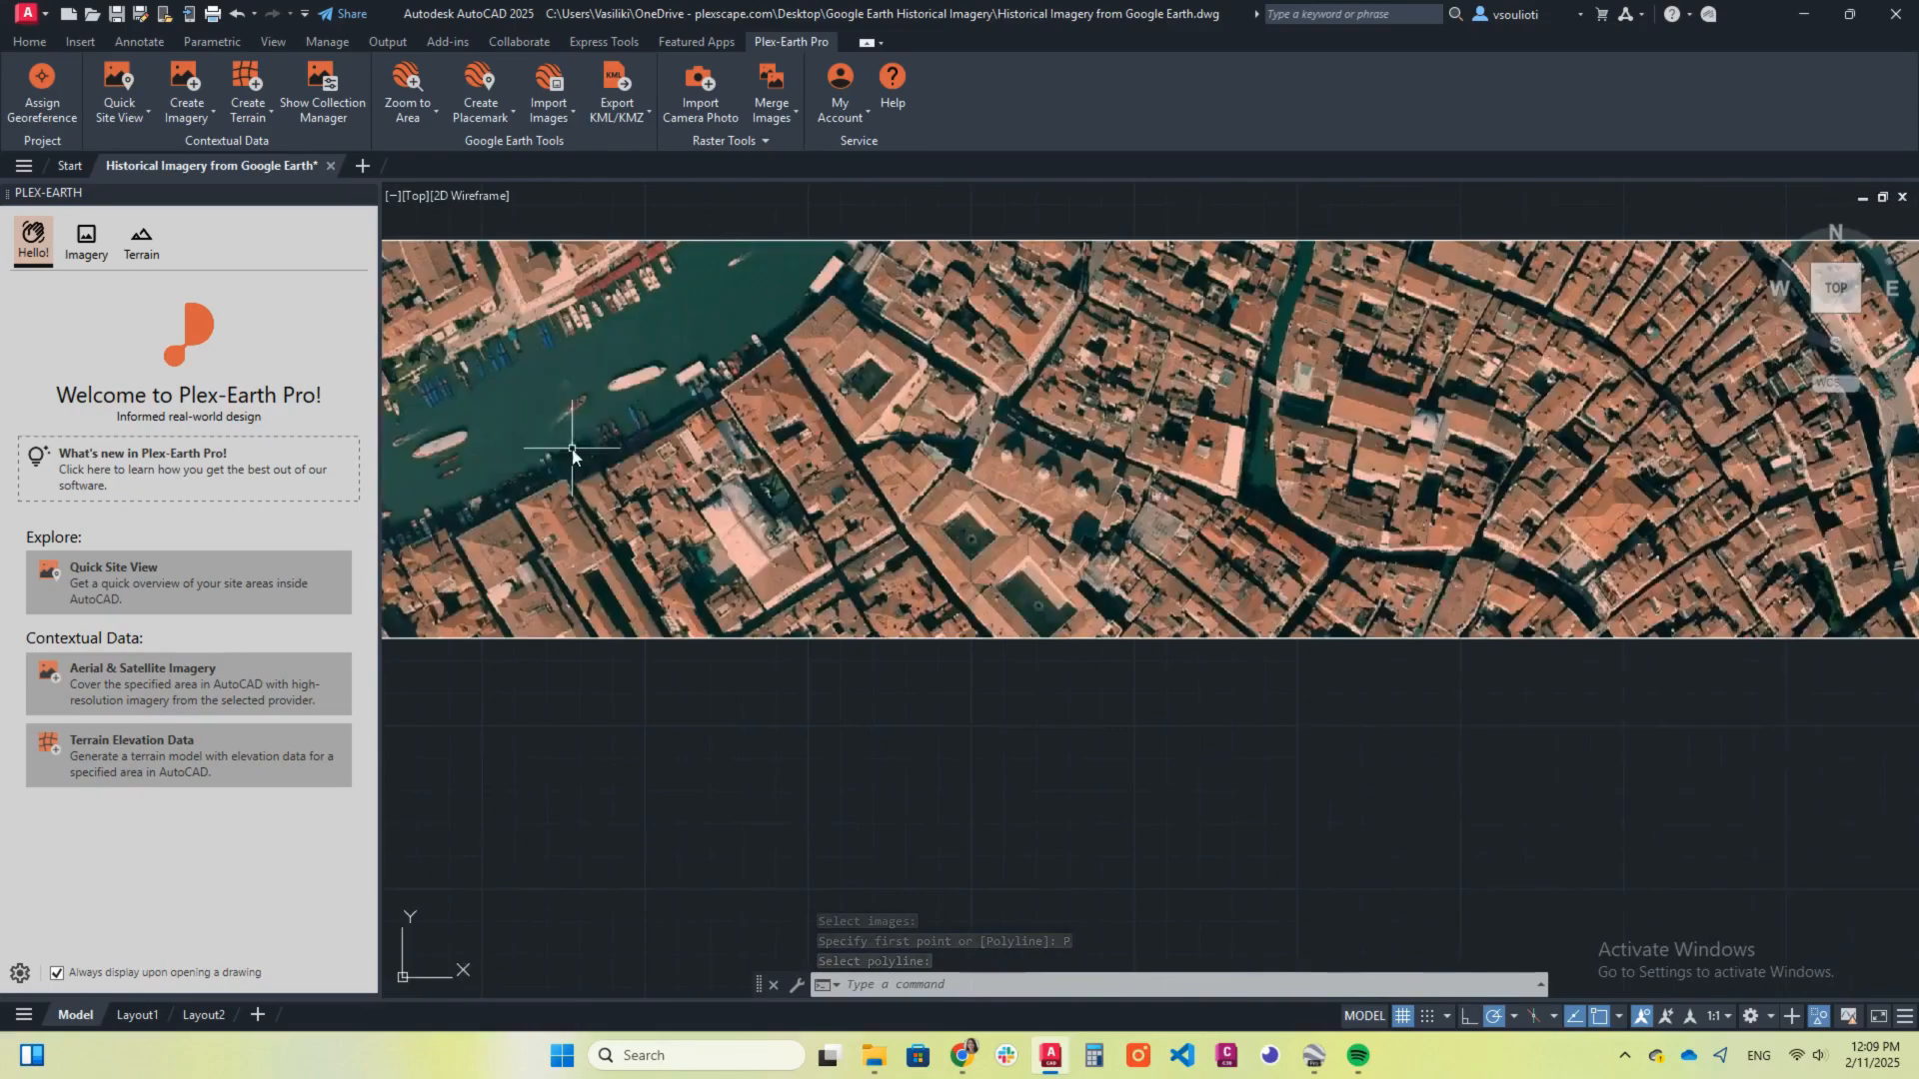
scroll(1230, 550, down, 3)
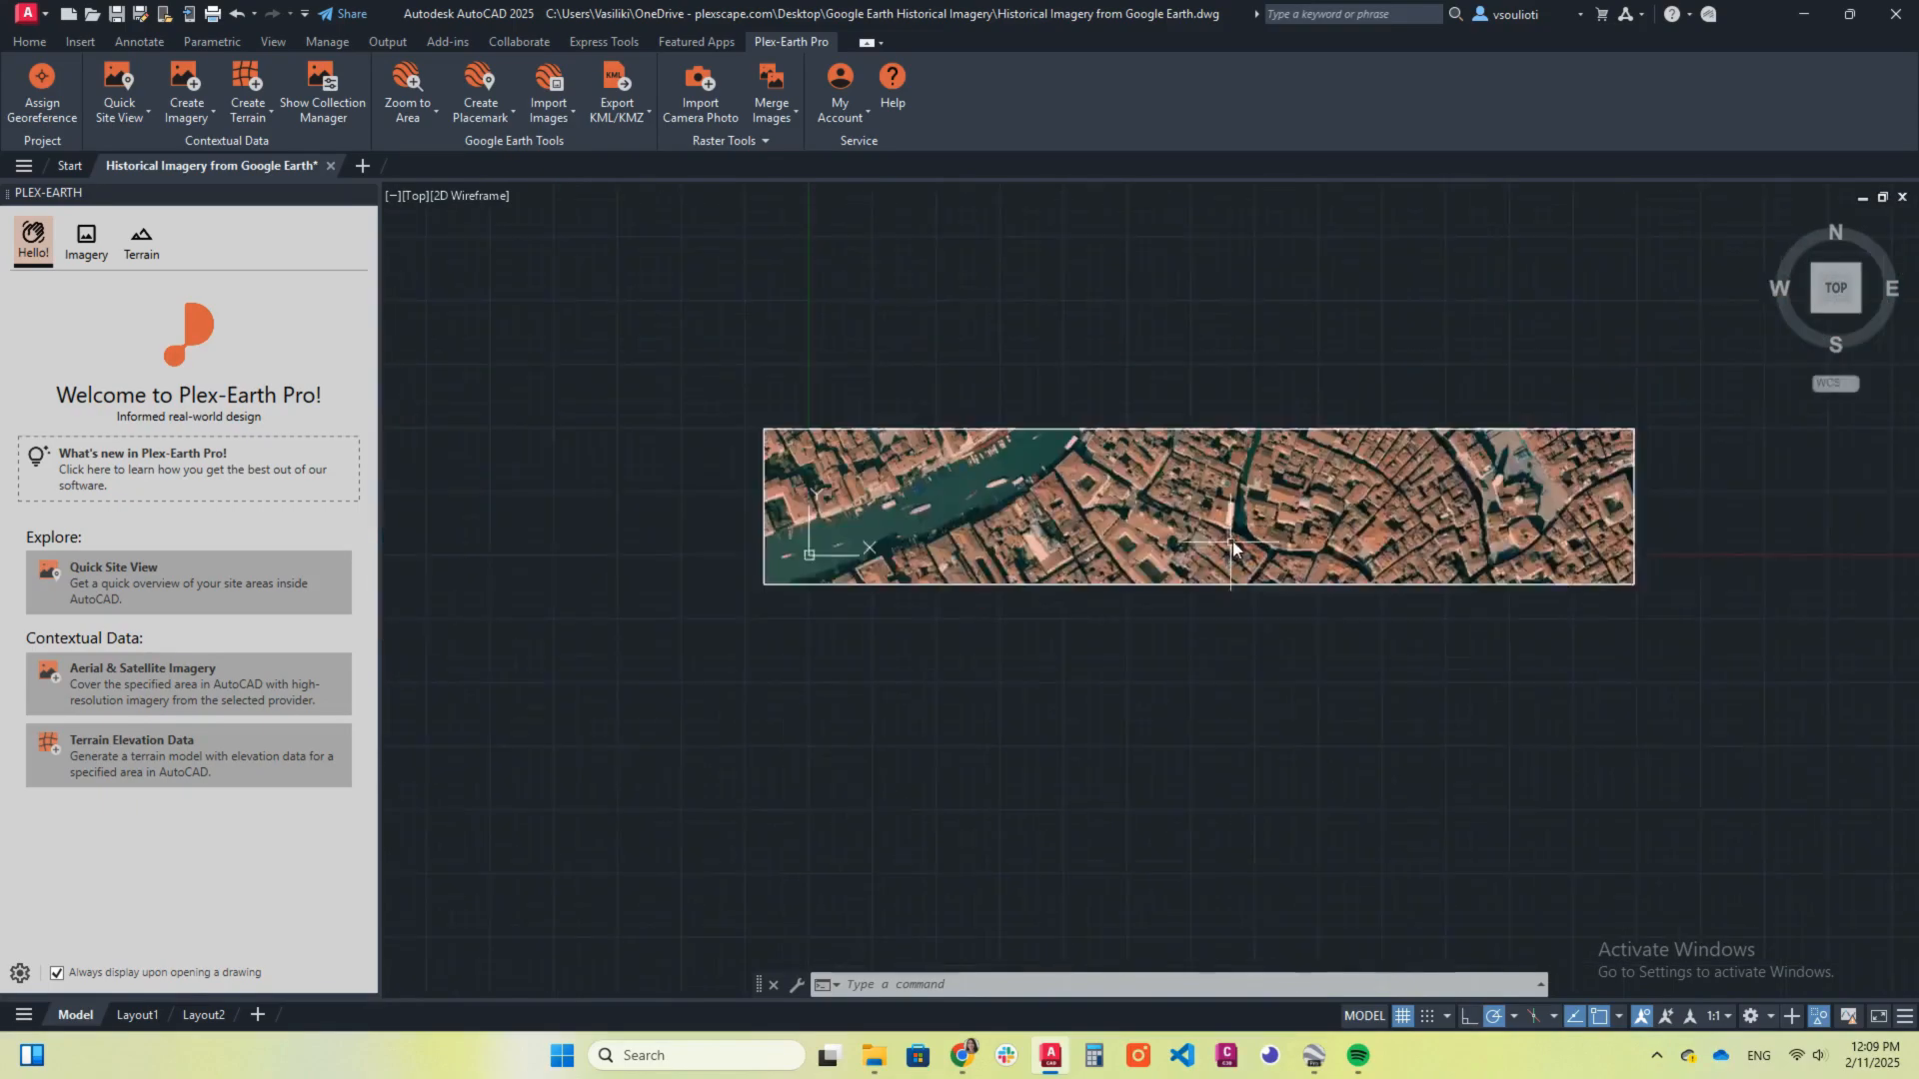